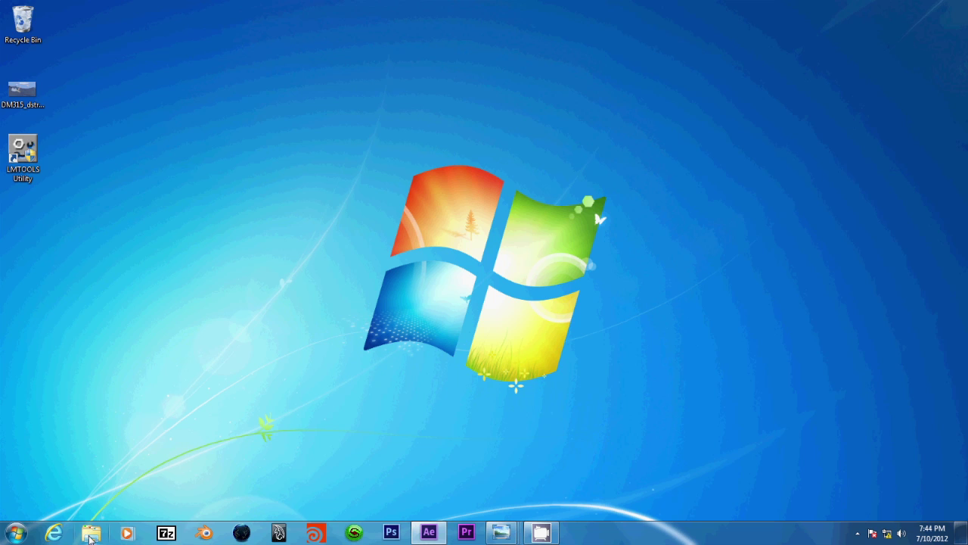
Open the HU folder inside Comp Projects on the FreeAgent GoFlex Drive (H:)
{"action": "left_click", "coordinate": [91, 534]}
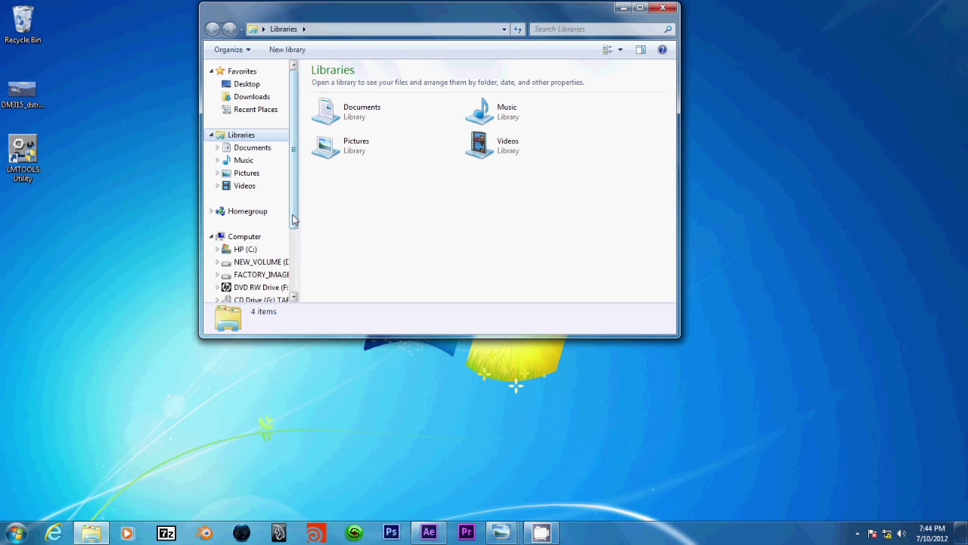
{"action": "scroll", "coordinate": [288, 204], "scroll_direction": "down", "scroll_amount": 2}
{"action": "left_click", "coordinate": [256, 257]}
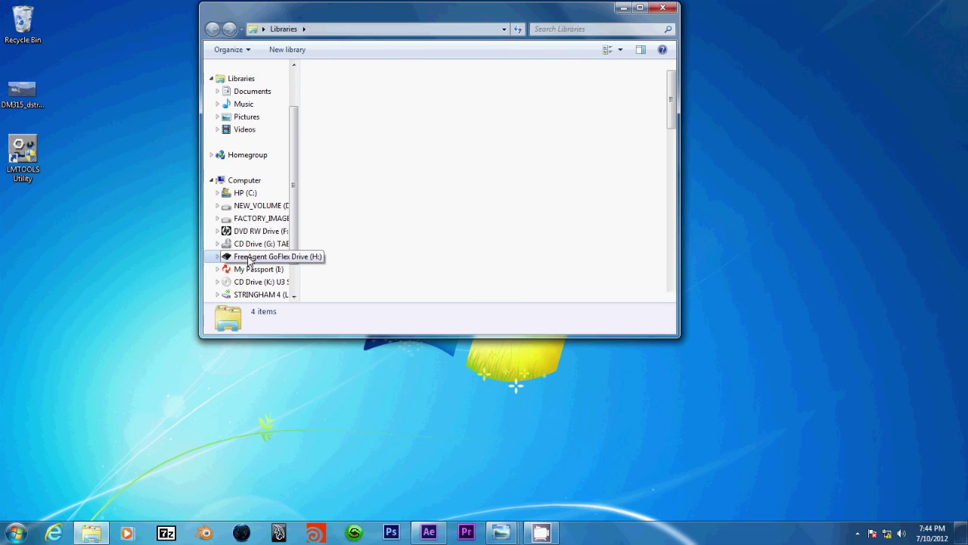
{"action": "left_click", "coordinate": [368, 200]}
{"action": "scroll", "coordinate": [369, 204], "scroll_direction": "down", "scroll_amount": 3}
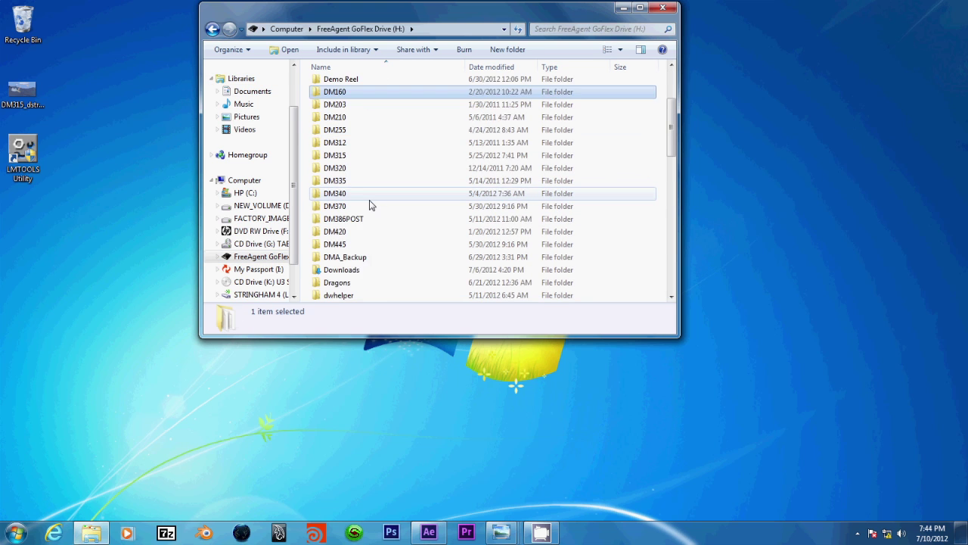
{"action": "scroll", "coordinate": [370, 204], "scroll_direction": "up", "scroll_amount": 3}
{"action": "double_click", "coordinate": [350, 175]}
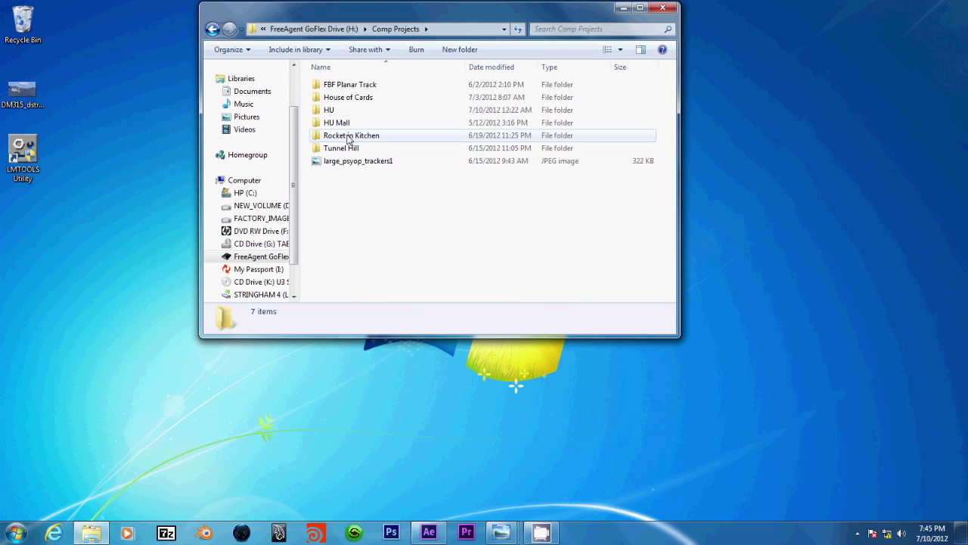
{"action": "double_click", "coordinate": [333, 110]}
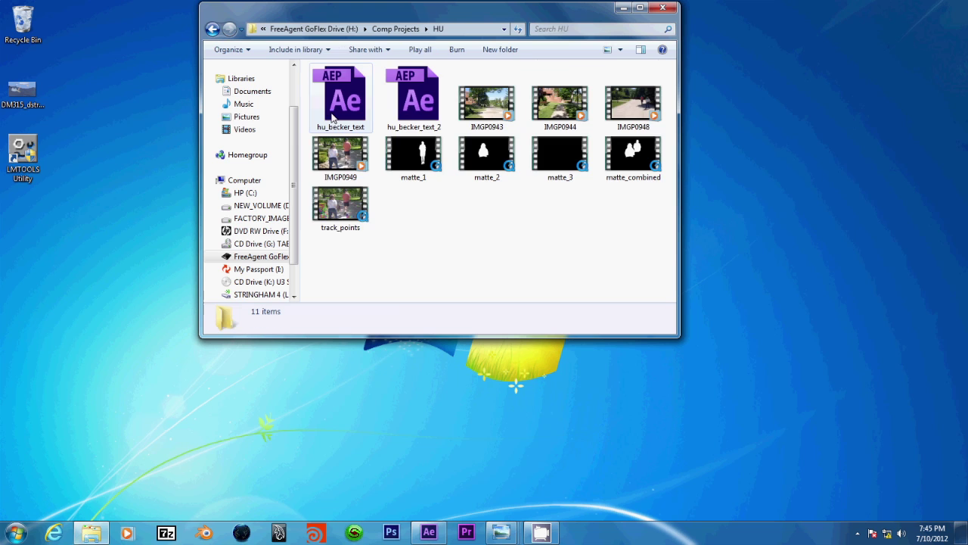
Import IMGP0949.AVI from the HU folder into the After Effects project and create a composition from the clip
{"action": "left_click", "coordinate": [429, 532]}
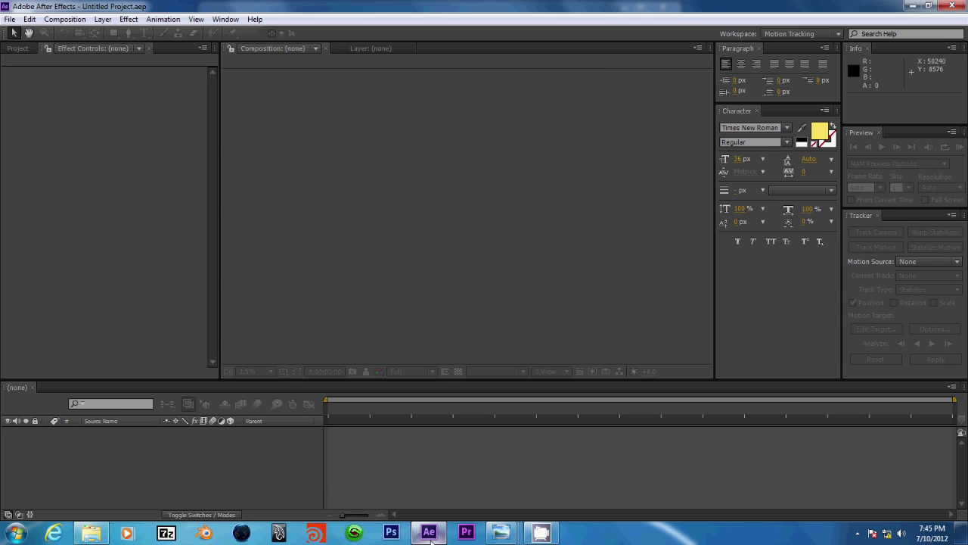
{"action": "left_click", "coordinate": [91, 533]}
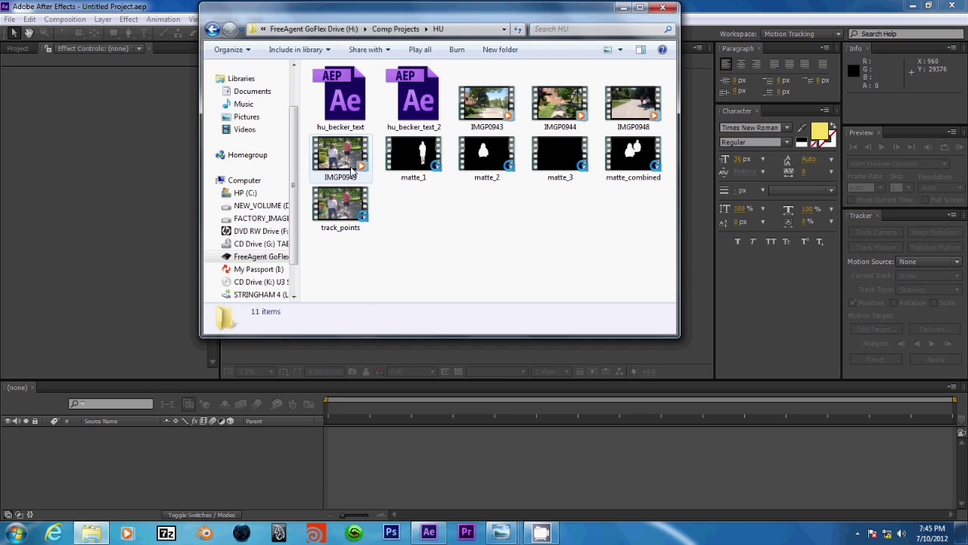
{"action": "left_click_drag", "start_coordinate": [361, 160], "coordinate": [90, 215]}
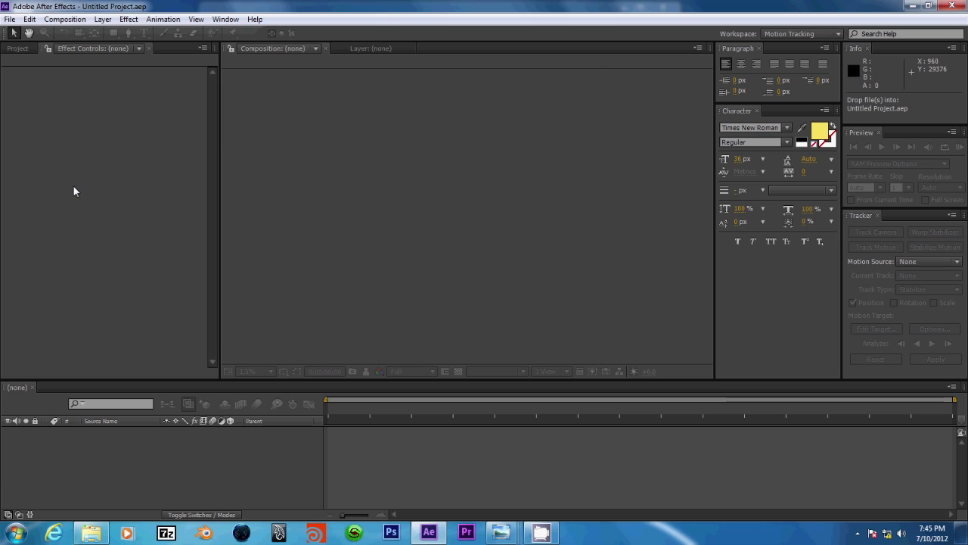
{"action": "left_click", "coordinate": [15, 47]}
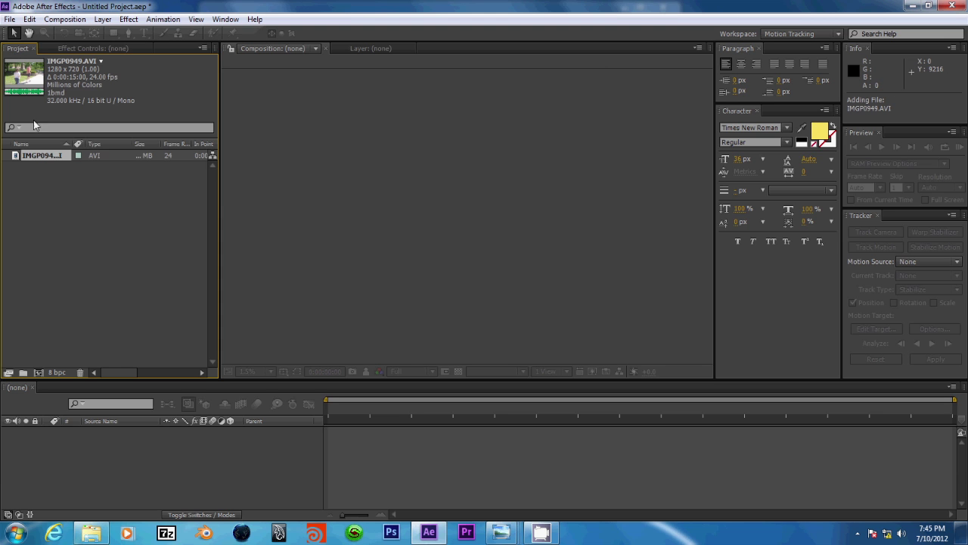
{"action": "left_click_drag", "start_coordinate": [29, 156], "coordinate": [126, 443]}
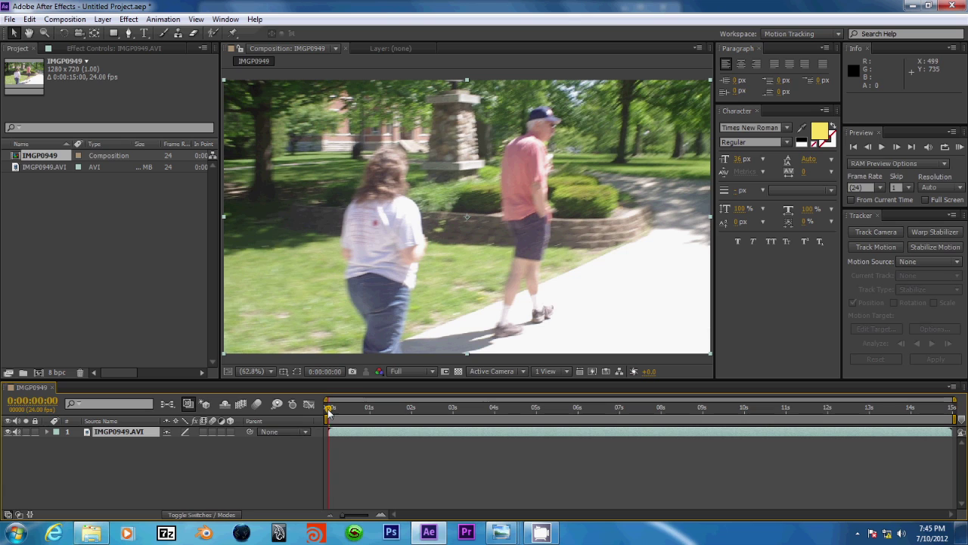
{"action": "left_click_drag", "start_coordinate": [329, 408], "coordinate": [288, 437]}
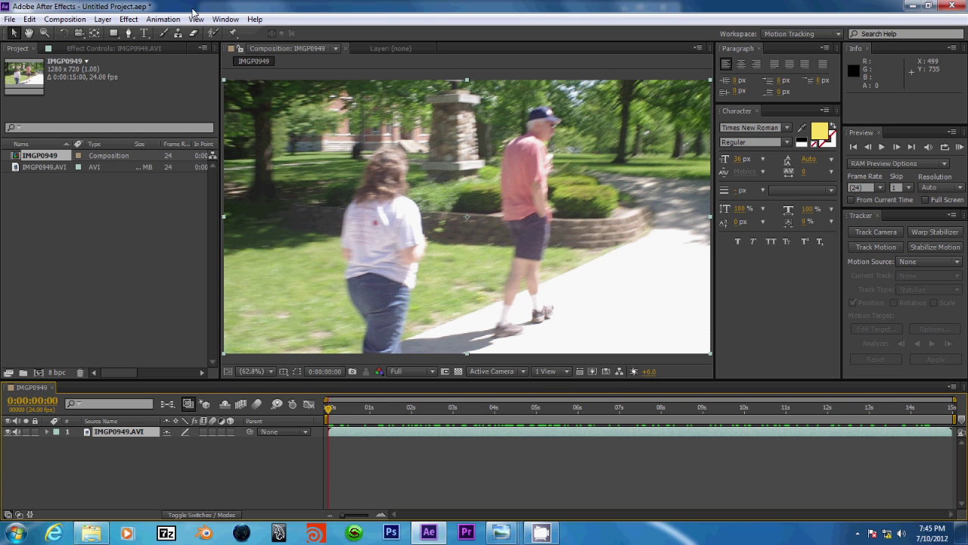
Pre-compose the IMGP0949.AVI layer as BG_Plate, leaving all attributes in the current composition
{"action": "left_click", "coordinate": [102, 19]}
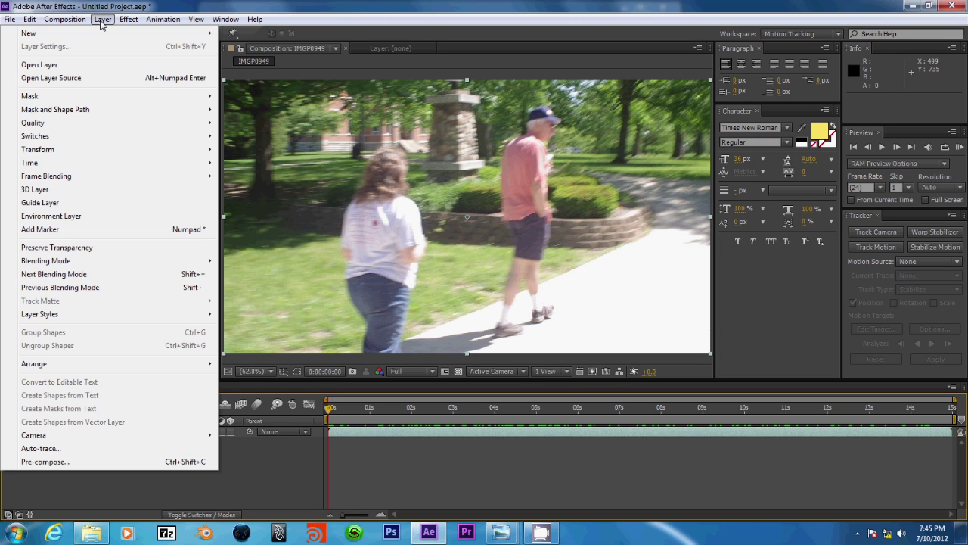
{"action": "left_click", "coordinate": [55, 463]}
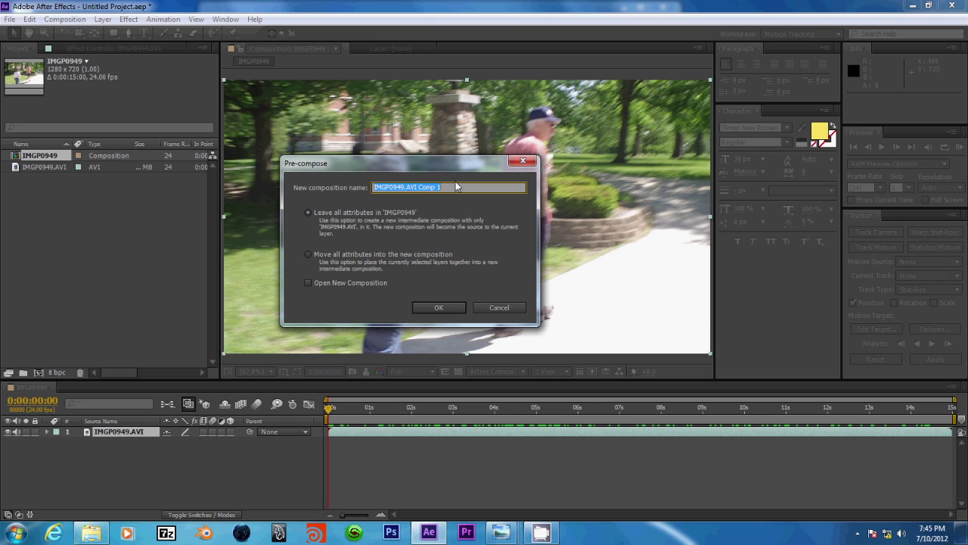
{"action": "type", "text": "BG_Plate"}
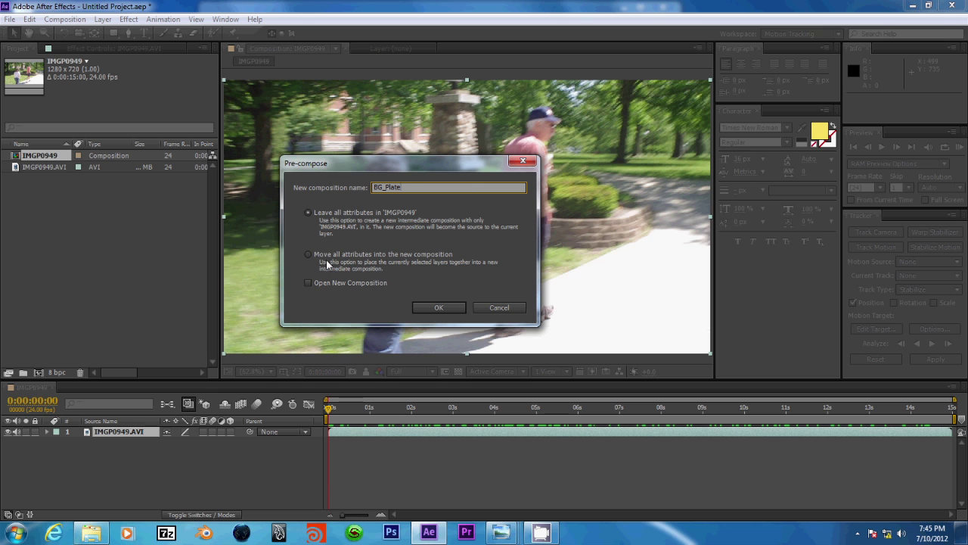
{"action": "left_click", "coordinate": [439, 307]}
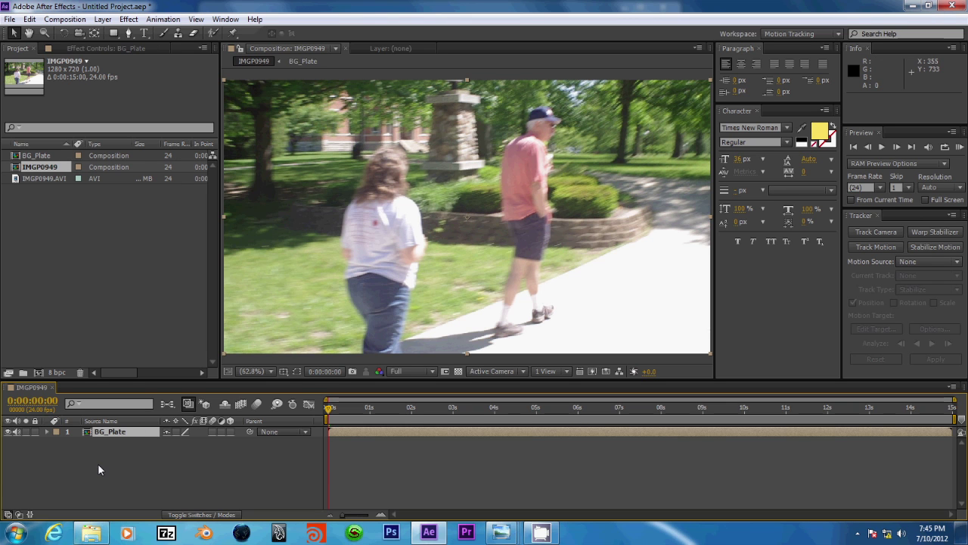
Rename the IMGP0949 composition as Camera Tracking
{"action": "right_click", "coordinate": [27, 388]}
{"action": "left_click", "coordinate": [22, 388]}
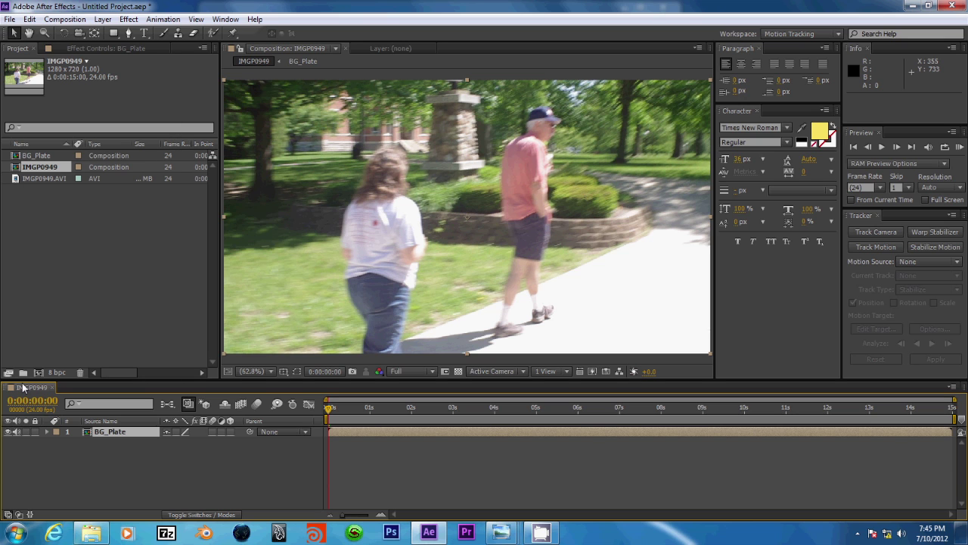
{"action": "right_click", "coordinate": [25, 170]}
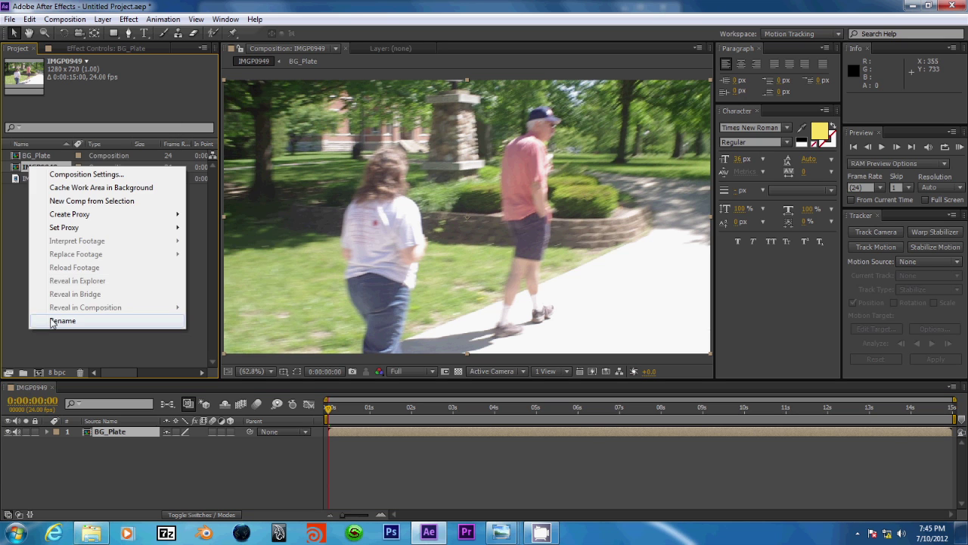
{"action": "left_click", "coordinate": [45, 322]}
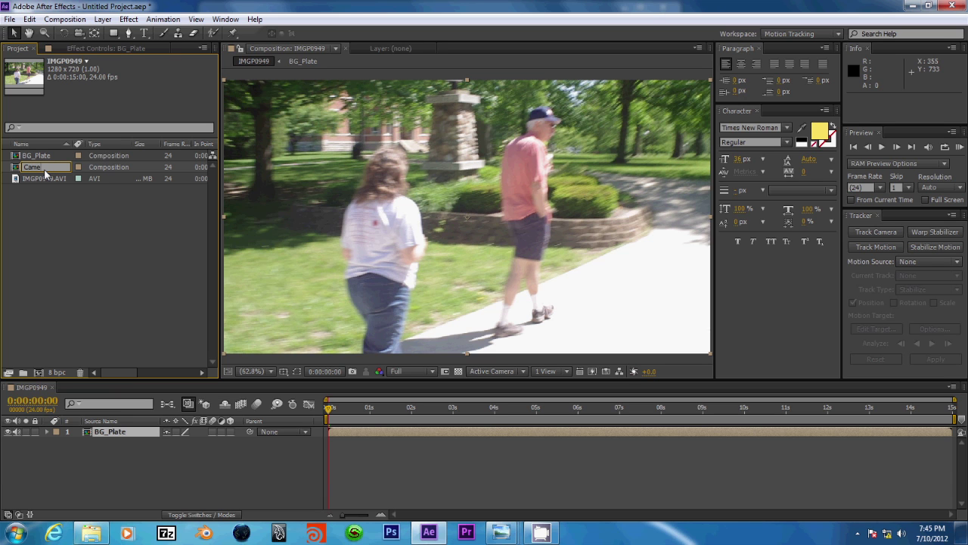
{"action": "type", "text": "Camera Tracking"}
{"action": "key", "text": "Return"}
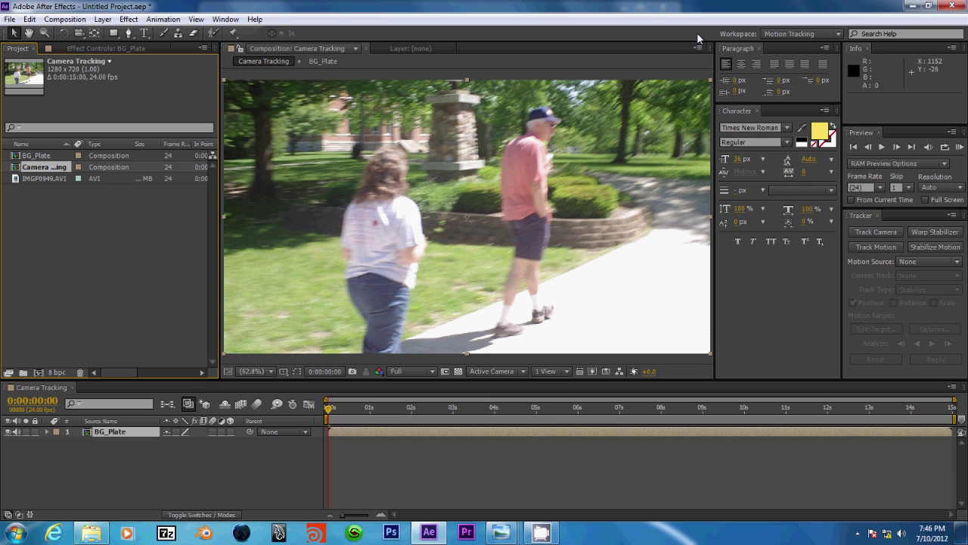
Switch the workspace to Standard and back to Motion Tracking
{"action": "left_click", "coordinate": [762, 34]}
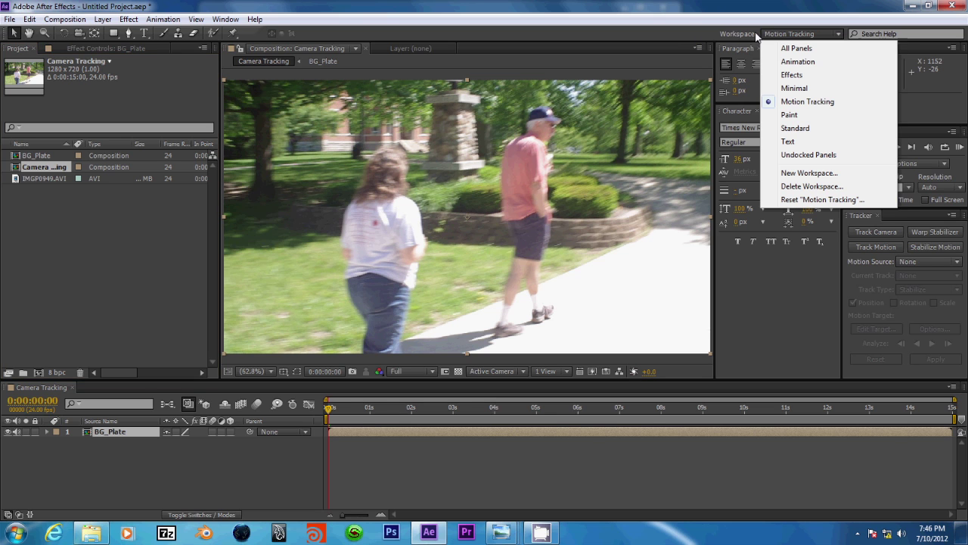
{"action": "left_click", "coordinate": [765, 33]}
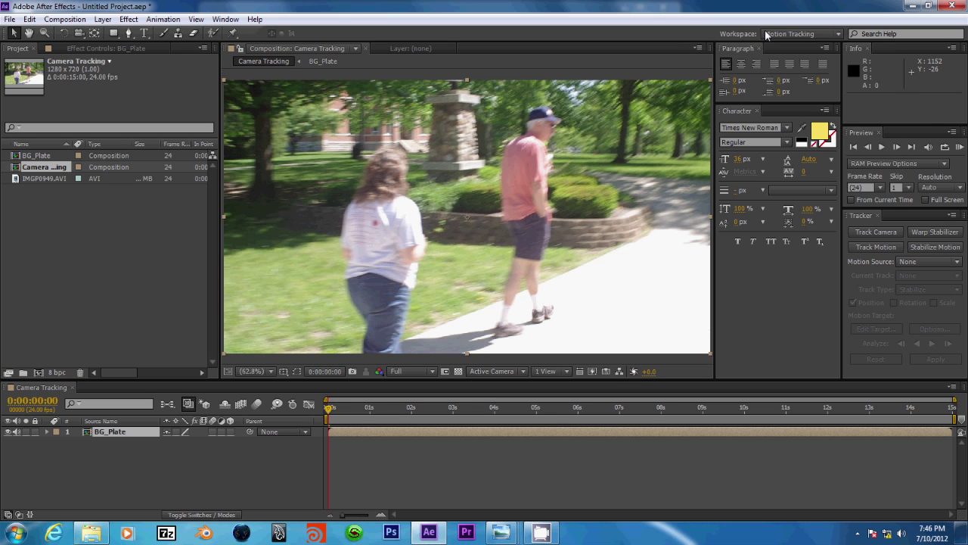
{"action": "left_click", "coordinate": [766, 34]}
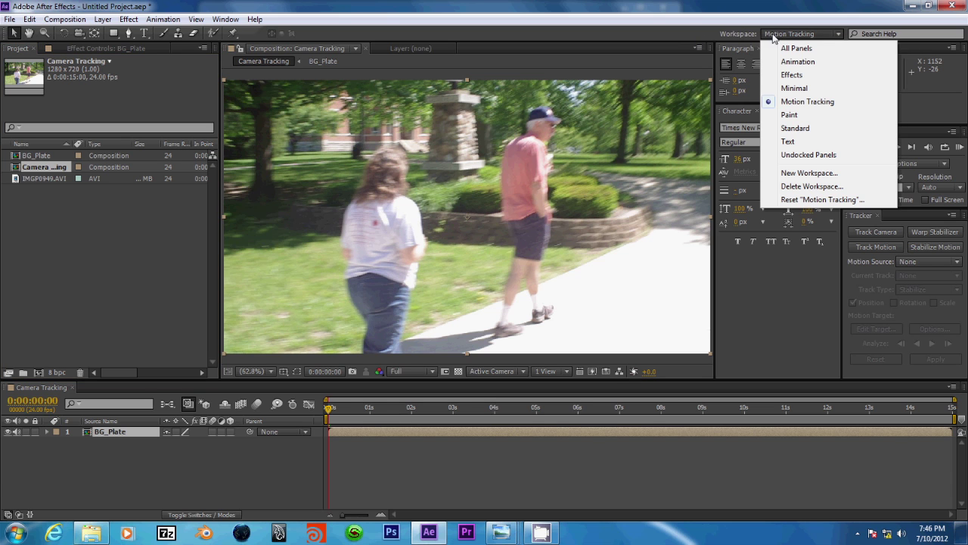
{"action": "left_click", "coordinate": [795, 128]}
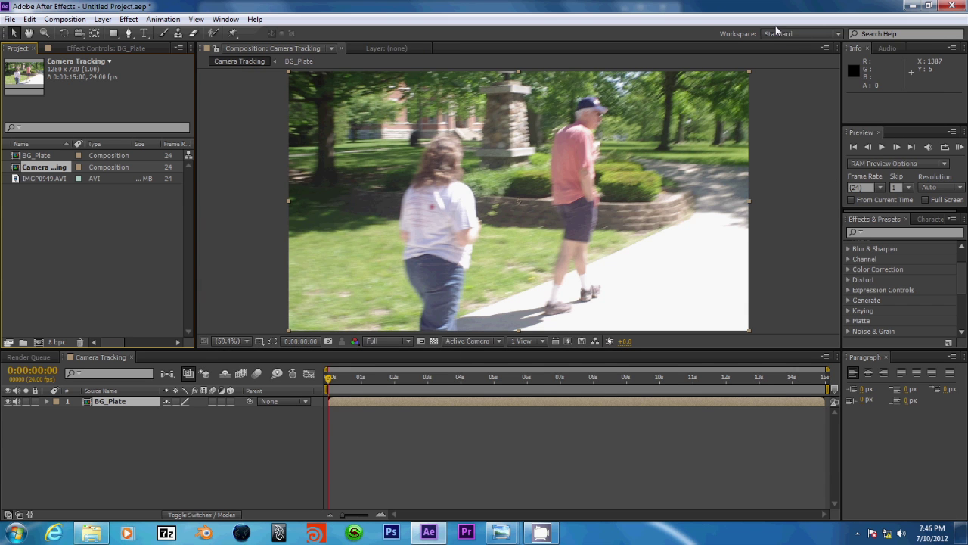
{"action": "left_click", "coordinate": [777, 33]}
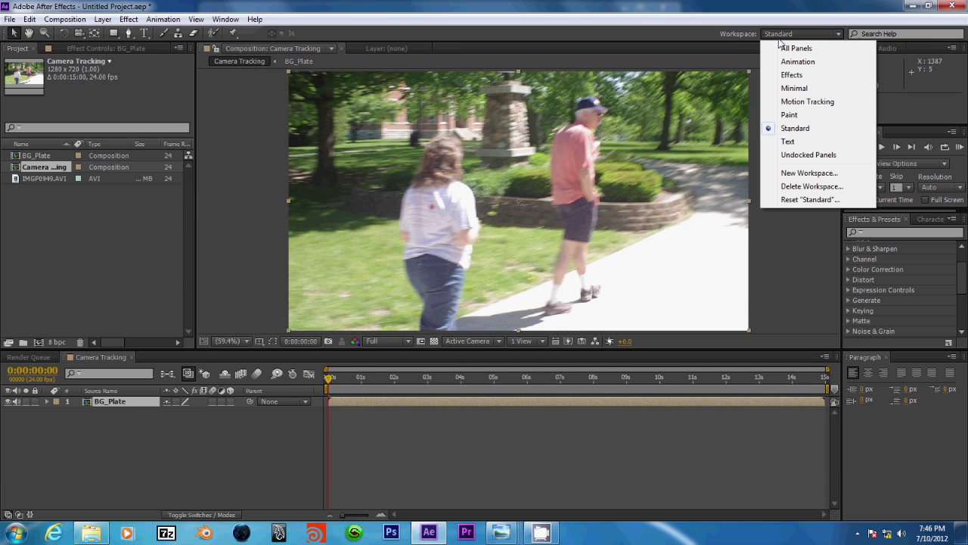
{"action": "left_click", "coordinate": [796, 102]}
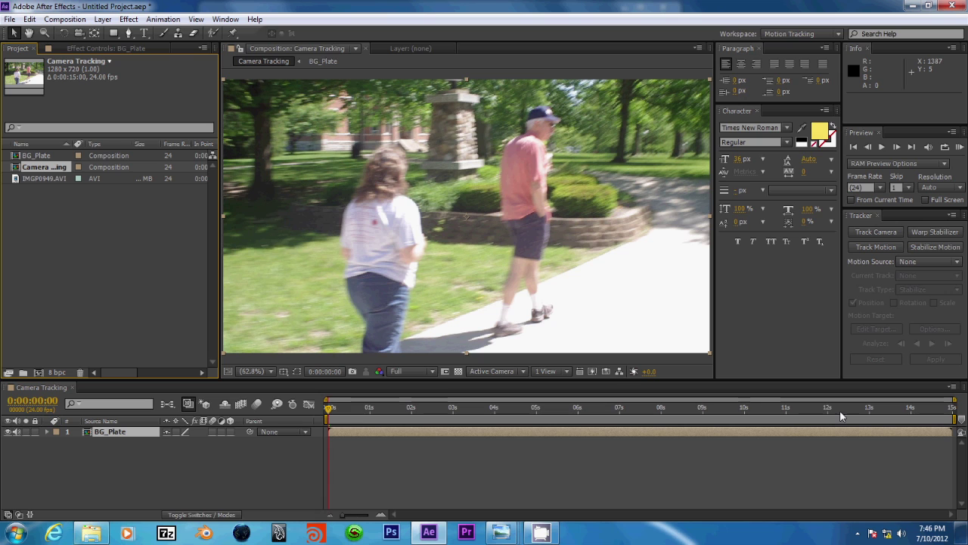
Run Track Camera on the BG_Plate layer and scrub through the solved shot to about 7 seconds
{"action": "left_click", "coordinate": [863, 233]}
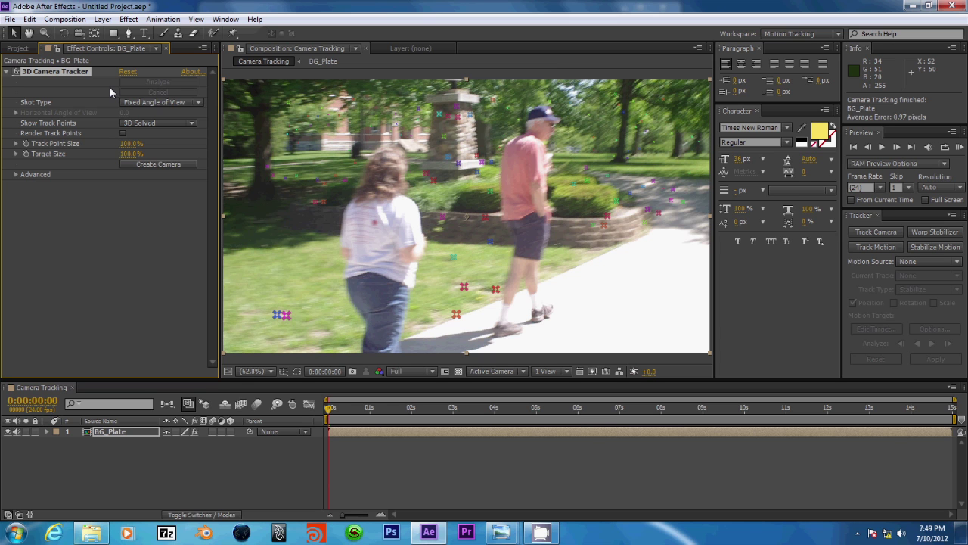
{"action": "left_click", "coordinate": [331, 408]}
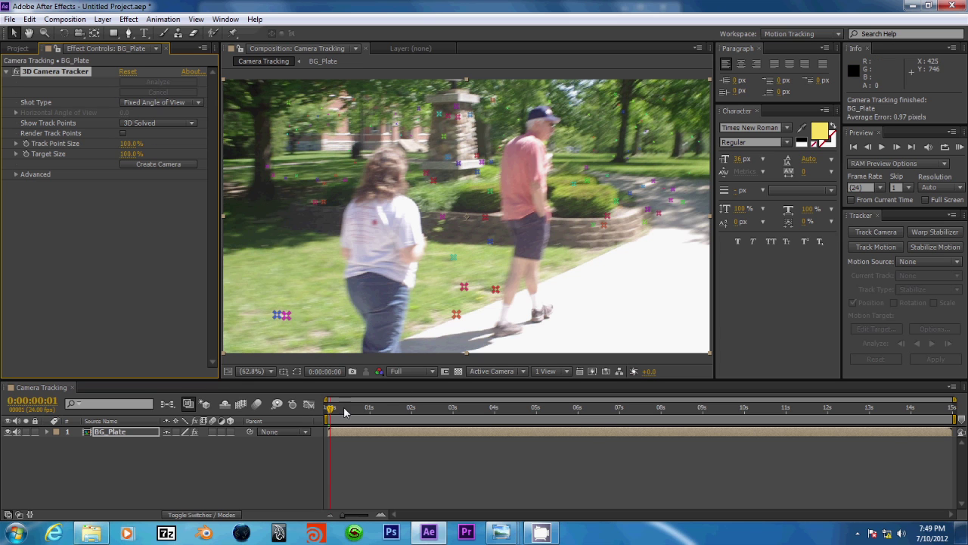
{"action": "left_click_drag", "start_coordinate": [358, 411], "coordinate": [626, 391]}
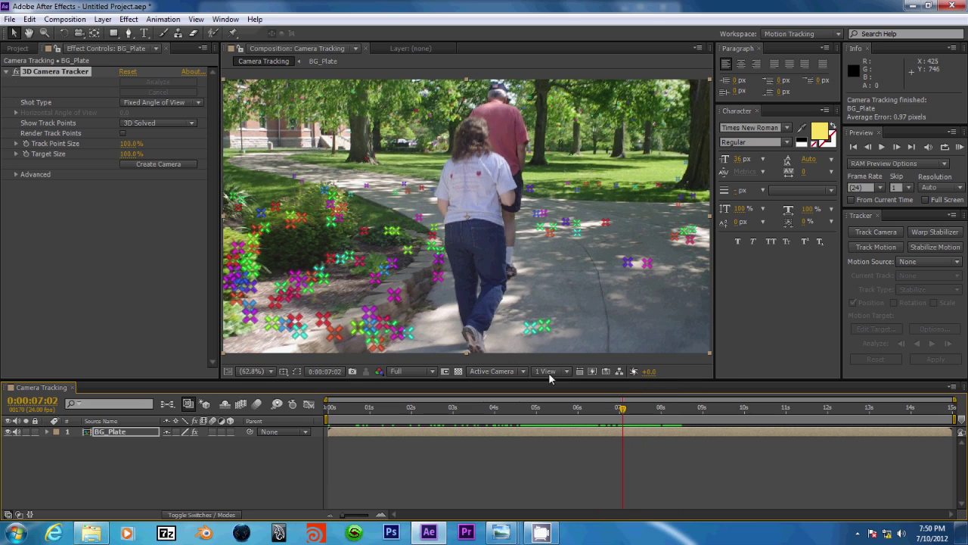
Examine the track points around the two walkers and the walkway, stepping through the frames between about 6 and 7 seconds
{"action": "scroll", "coordinate": [462, 279], "scroll_direction": "down", "scroll_amount": 1}
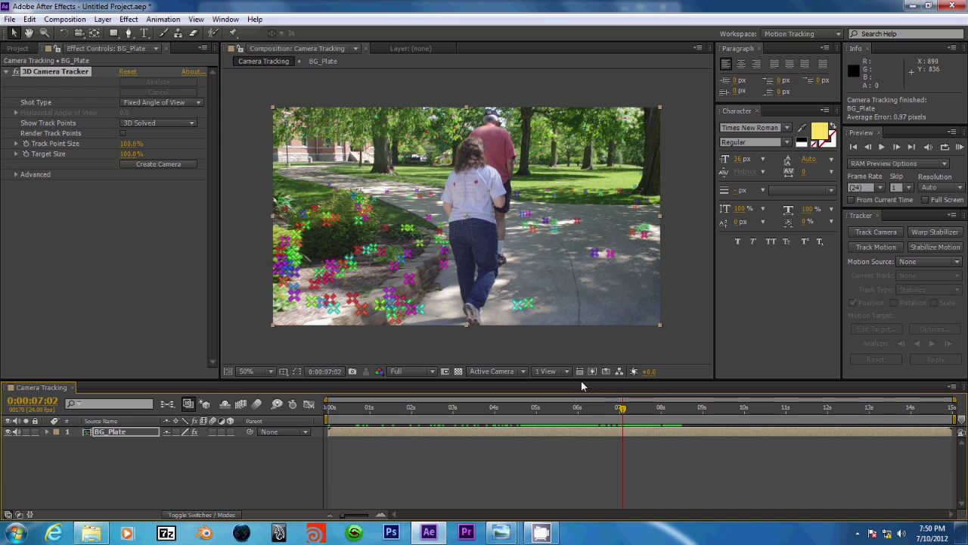
{"action": "left_click_drag", "start_coordinate": [619, 408], "coordinate": [596, 417]}
{"action": "scroll", "coordinate": [493, 299], "scroll_direction": "up", "scroll_amount": 2}
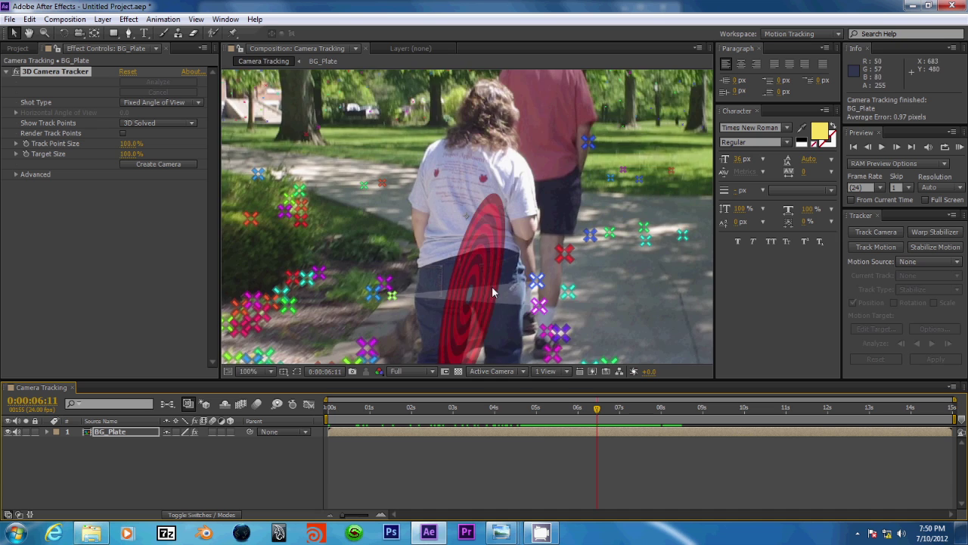
{"action": "left_click_drag", "start_coordinate": [464, 184], "coordinate": [420, 339]}
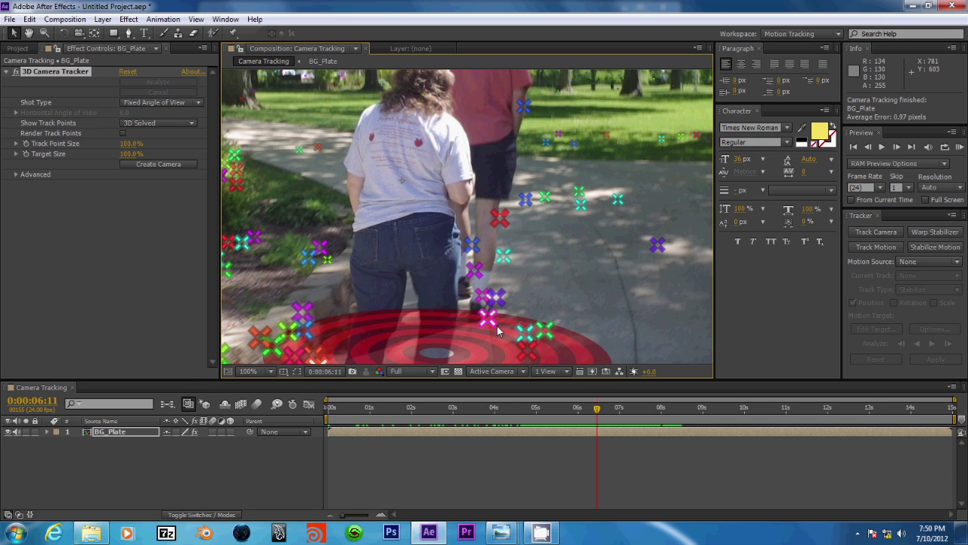
{"action": "mouse_move", "coordinate": [602, 414]}
{"action": "left_mouse_down"}
{"action": "mouse_move", "coordinate": [611, 409]}
{"action": "mouse_move", "coordinate": [601, 419]}
{"action": "mouse_move", "coordinate": [611, 421]}
{"action": "left_mouse_up"}
{"action": "left_click_drag", "start_coordinate": [605, 425], "coordinate": [602, 429]}
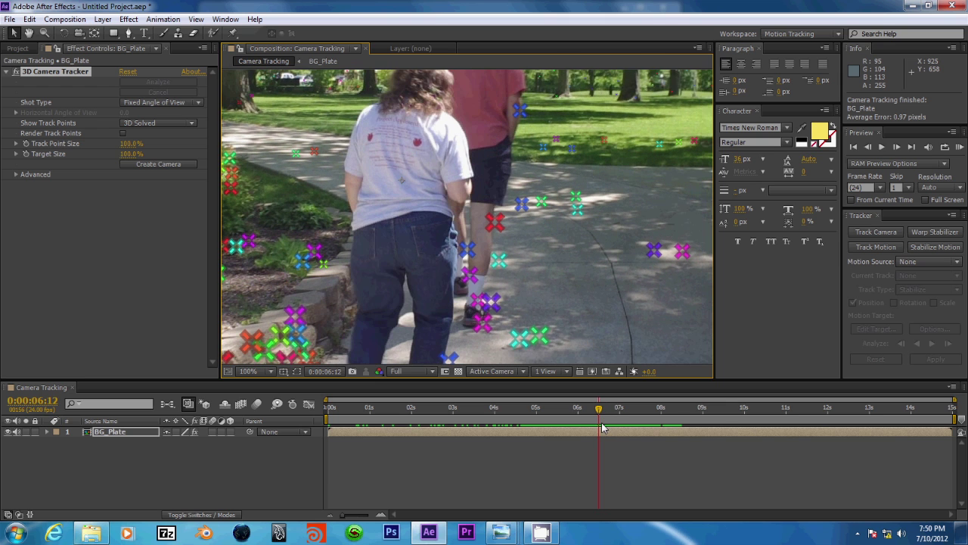
{"action": "scroll", "coordinate": [565, 359], "scroll_direction": "up", "scroll_amount": 1}
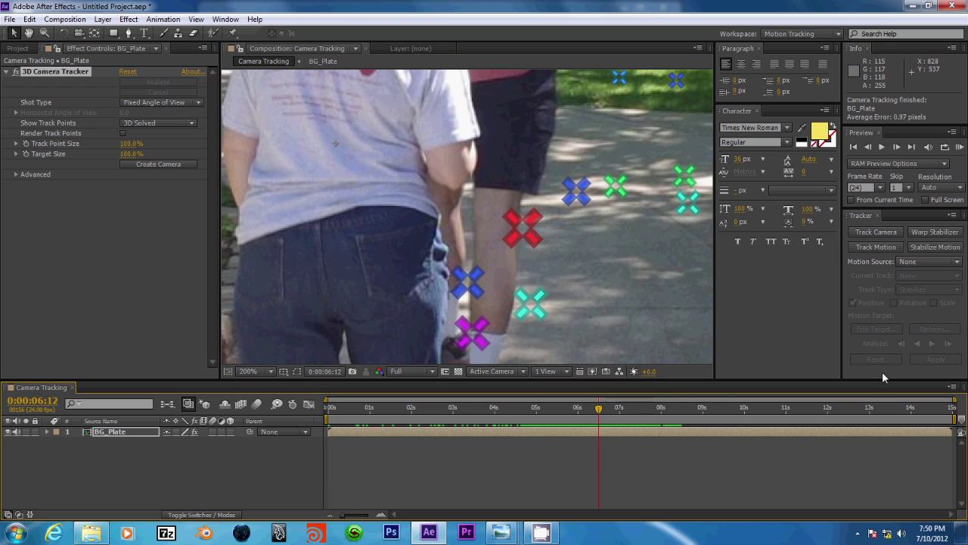
{"action": "mouse_move", "coordinate": [599, 424]}
{"action": "left_mouse_down"}
{"action": "mouse_move", "coordinate": [577, 431]}
{"action": "mouse_move", "coordinate": [599, 430]}
{"action": "left_mouse_up"}
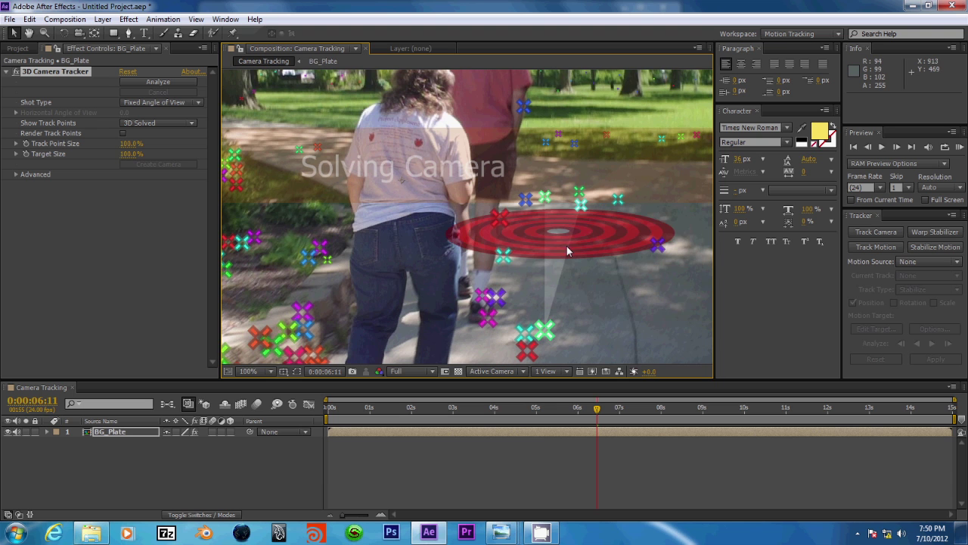
{"action": "mouse_move", "coordinate": [600, 414]}
{"action": "left_mouse_down"}
{"action": "mouse_move", "coordinate": [587, 415]}
{"action": "mouse_move", "coordinate": [610, 419]}
{"action": "left_mouse_up"}
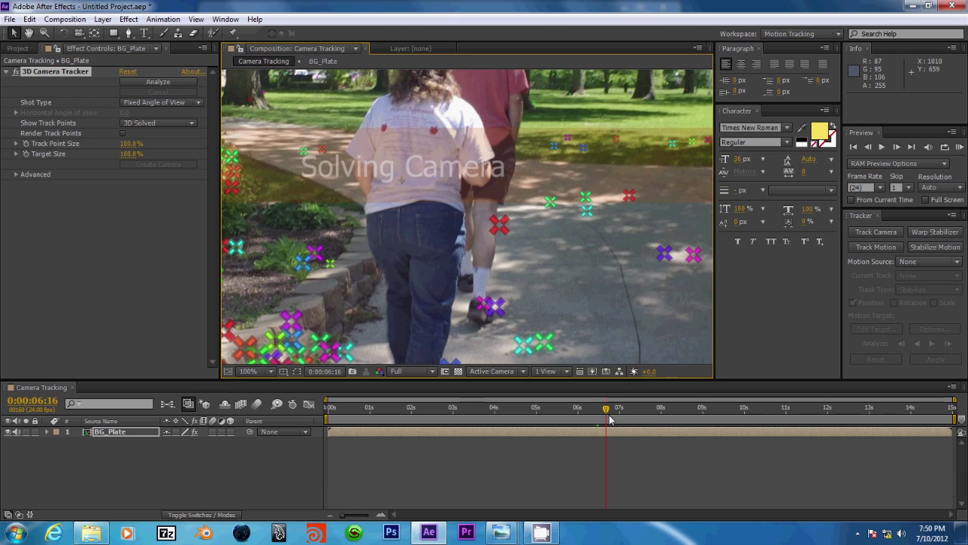
Delete the two track points on the man's shoe at 0:00:06:16 and the red one beside his leg at 0:00:06:08
{"action": "left_click", "coordinate": [503, 301]}
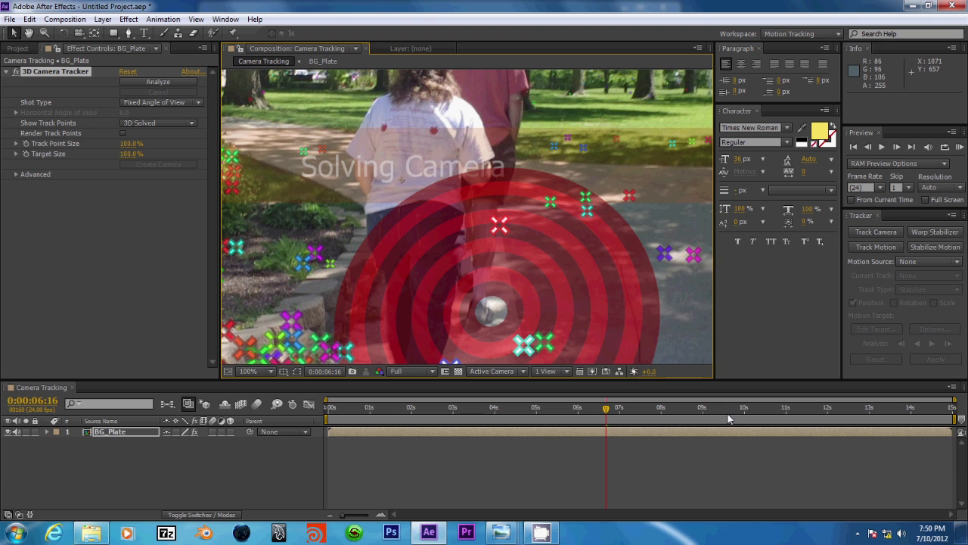
{"action": "mouse_move", "coordinate": [603, 409]}
{"action": "left_mouse_down"}
{"action": "mouse_move", "coordinate": [591, 414]}
{"action": "mouse_move", "coordinate": [600, 417]}
{"action": "left_mouse_up"}
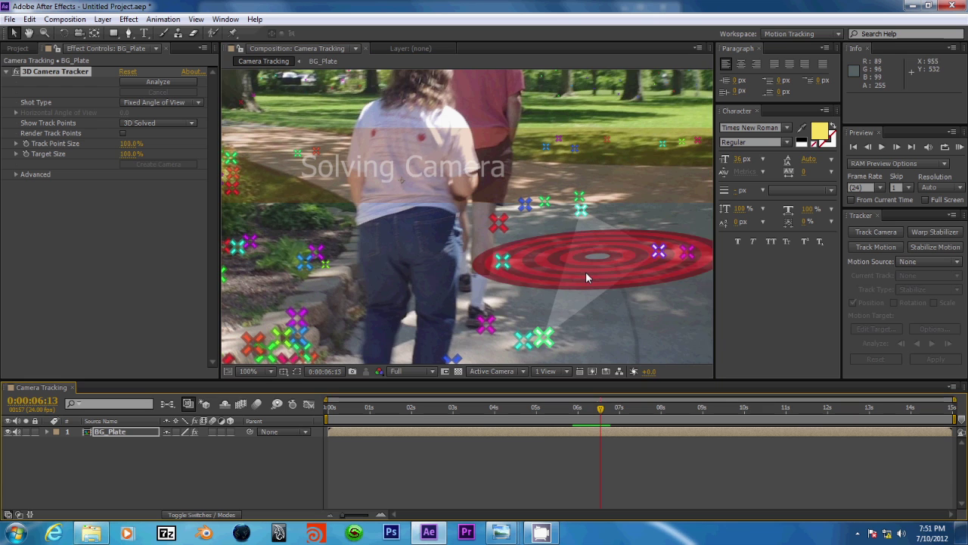
{"action": "key", "text": "period"}
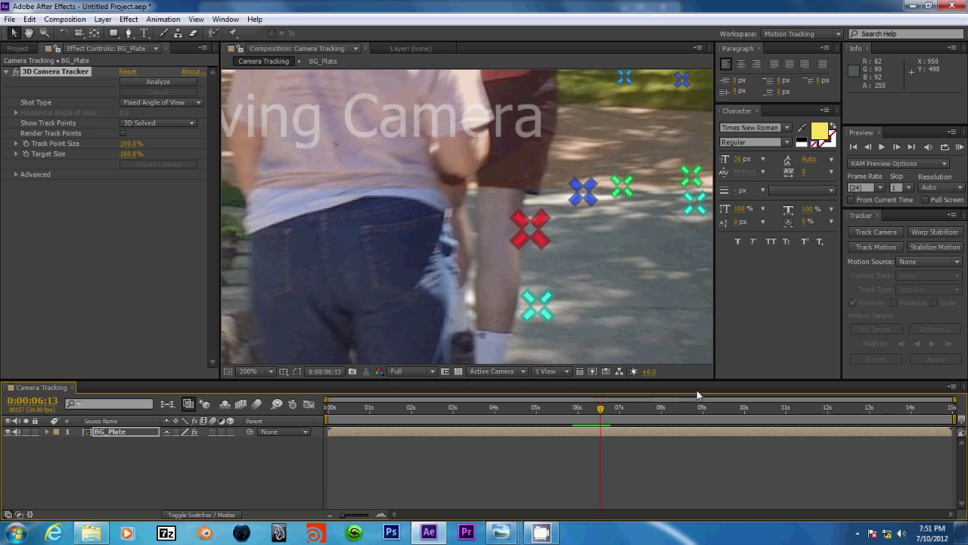
{"action": "mouse_move", "coordinate": [593, 412]}
{"action": "left_mouse_down"}
{"action": "mouse_move", "coordinate": [577, 419]}
{"action": "mouse_move", "coordinate": [606, 421]}
{"action": "mouse_move", "coordinate": [592, 420]}
{"action": "left_mouse_up"}
{"action": "mouse_move", "coordinate": [555, 265]}
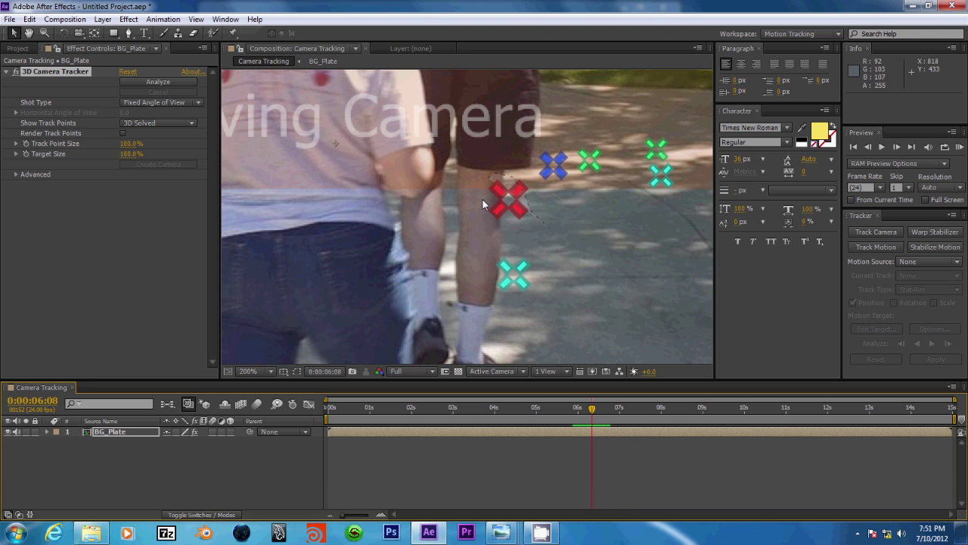
{"action": "left_click", "coordinate": [519, 213]}
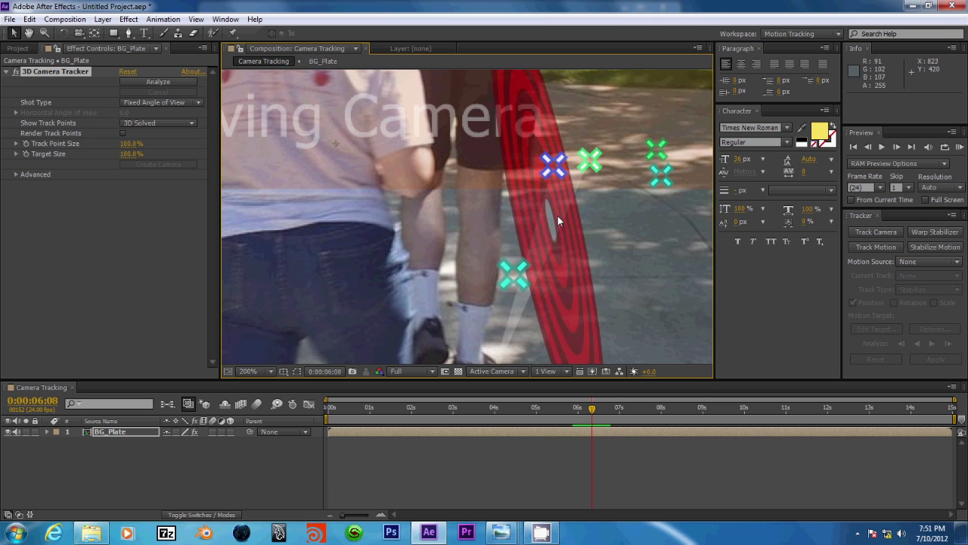
Delete the blue track point beside the man's hand at 0:00:06:08
{"action": "key", "text": "comma"}
{"action": "left_click_drag", "start_coordinate": [535, 224], "coordinate": [504, 340]}
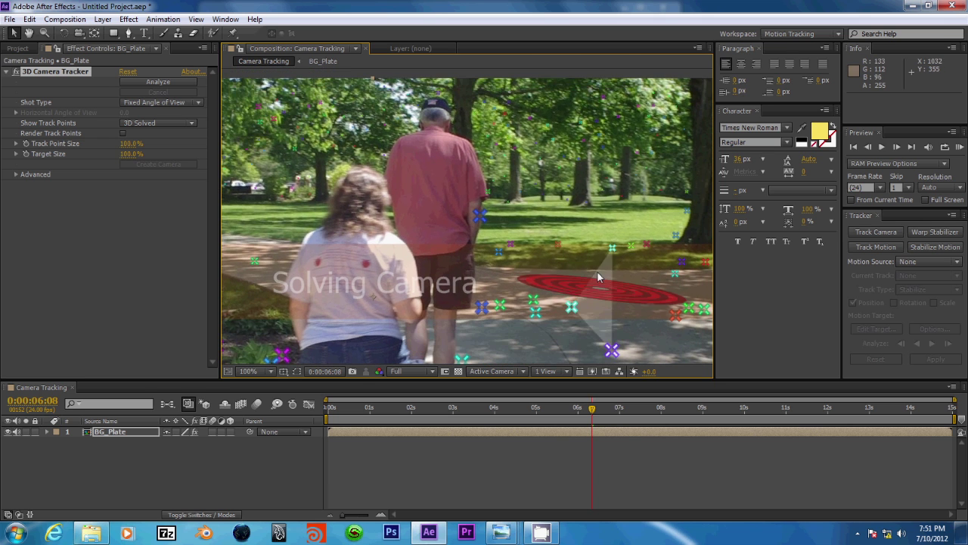
{"action": "scroll", "coordinate": [568, 233], "scroll_direction": "up", "scroll_amount": 1}
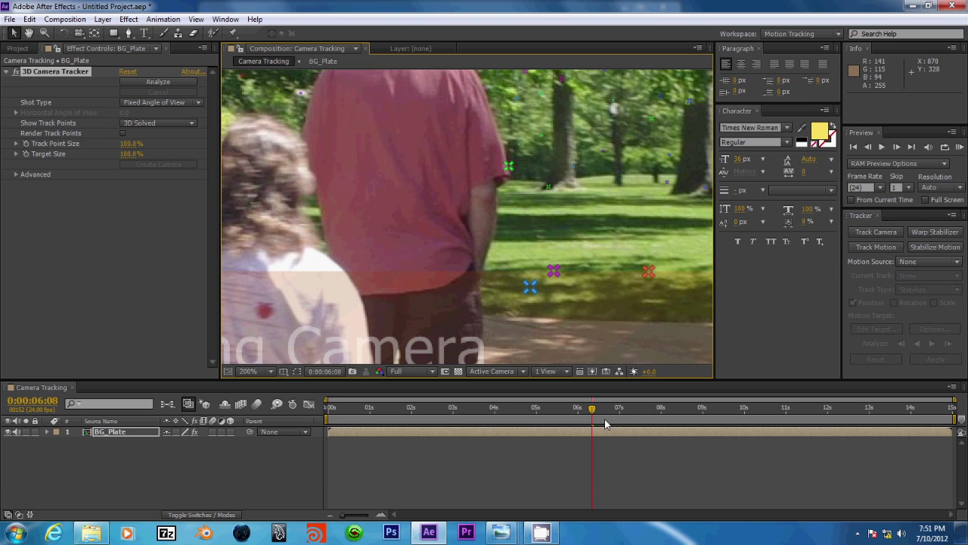
Delete the purple track point on the woman's foot at 0:00:07:11
{"action": "left_click_drag", "start_coordinate": [606, 412], "coordinate": [637, 423]}
{"action": "scroll", "coordinate": [585, 318], "scroll_direction": "down", "scroll_amount": 1}
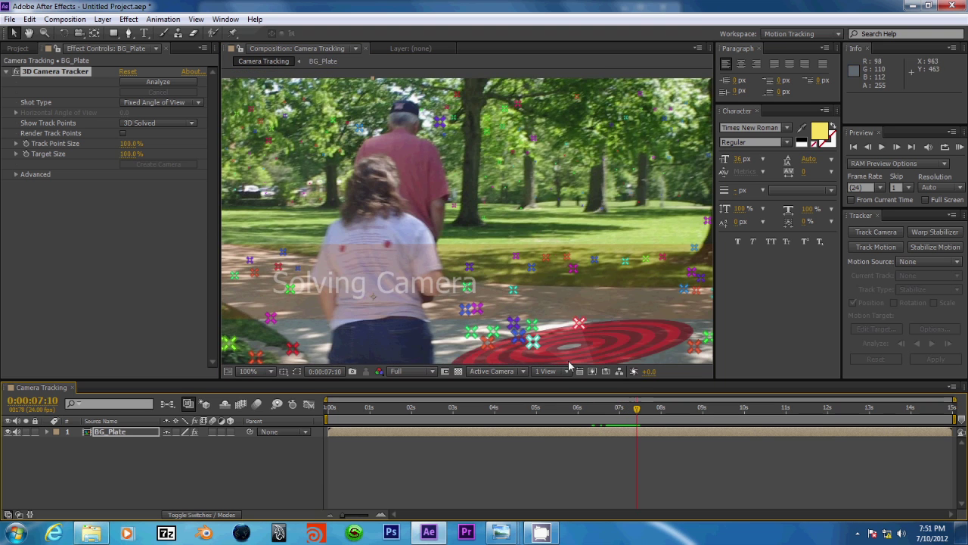
{"action": "scroll", "coordinate": [554, 280], "scroll_direction": "down", "scroll_amount": 1}
{"action": "scroll", "coordinate": [605, 280], "scroll_direction": "up", "scroll_amount": 2}
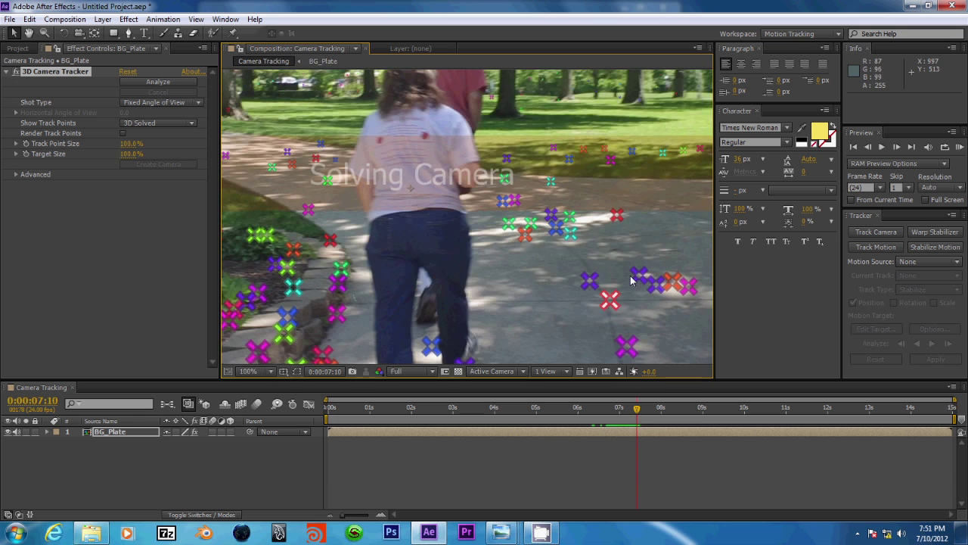
{"action": "left_click_drag", "start_coordinate": [566, 268], "coordinate": [515, 171]}
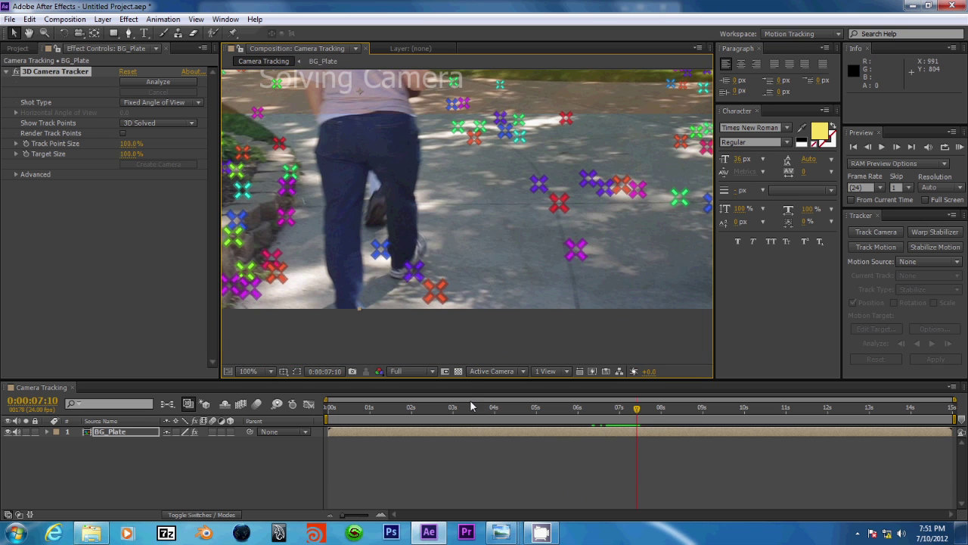
{"action": "mouse_move", "coordinate": [633, 415]}
{"action": "left_mouse_down"}
{"action": "mouse_move", "coordinate": [655, 420]}
{"action": "mouse_move", "coordinate": [638, 425]}
{"action": "left_mouse_up"}
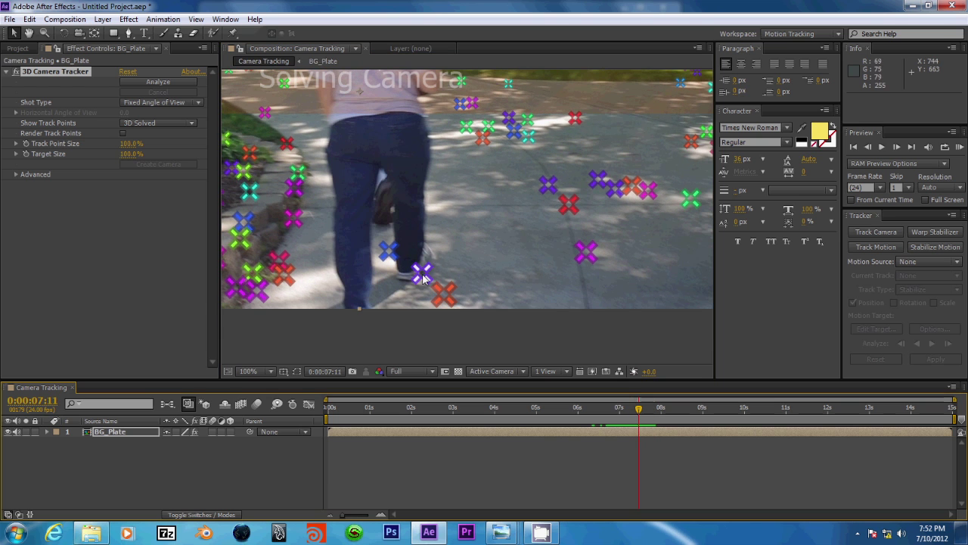
{"action": "mouse_move", "coordinate": [422, 276]}
{"action": "key", "text": "Delete"}
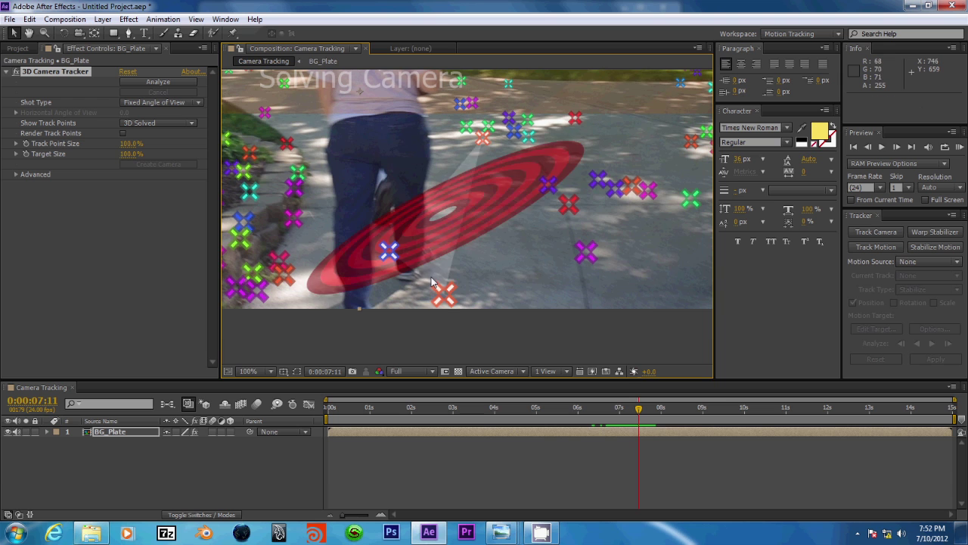
Examine the track points on and around the two walkers, scrubbing forward from 0:00:07:21 to 0:00:13:05
{"action": "mouse_move", "coordinate": [641, 404]}
{"action": "left_mouse_down"}
{"action": "mouse_move", "coordinate": [655, 410]}
{"action": "mouse_move", "coordinate": [634, 410]}
{"action": "mouse_move", "coordinate": [659, 409]}
{"action": "left_mouse_up"}
{"action": "left_click_drag", "start_coordinate": [523, 250], "coordinate": [534, 358]}
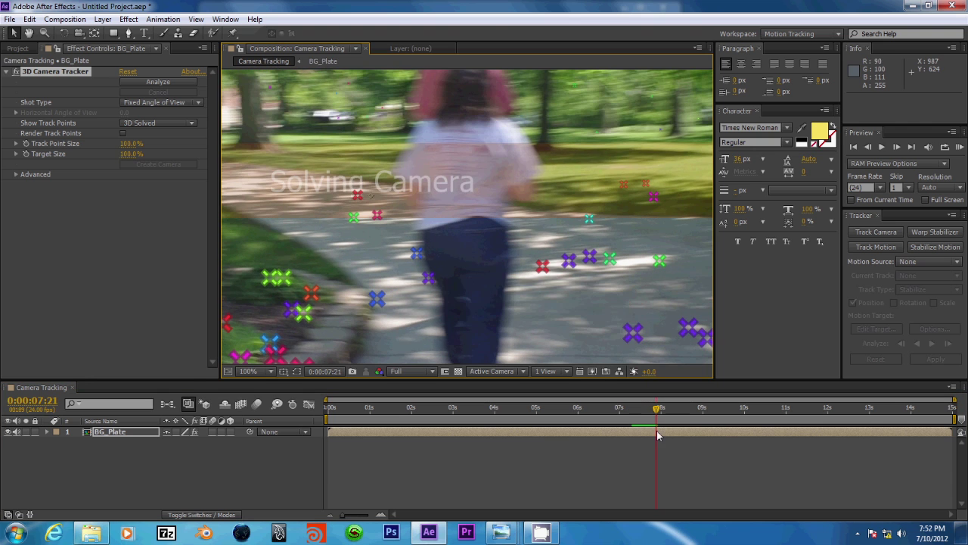
{"action": "mouse_move", "coordinate": [655, 411]}
{"action": "left_mouse_down"}
{"action": "mouse_move", "coordinate": [669, 409]}
{"action": "mouse_move", "coordinate": [659, 410]}
{"action": "left_mouse_up"}
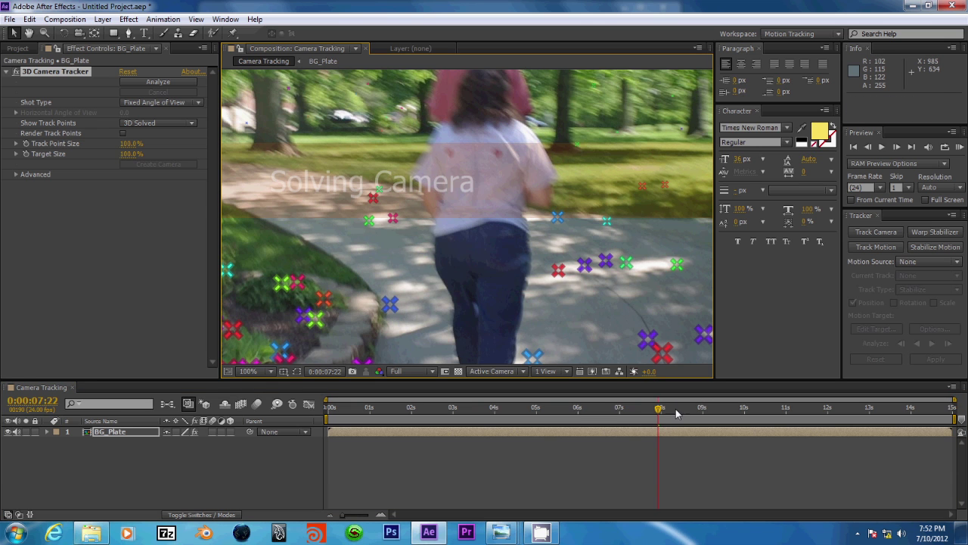
{"action": "left_click_drag", "start_coordinate": [661, 414], "coordinate": [736, 414]}
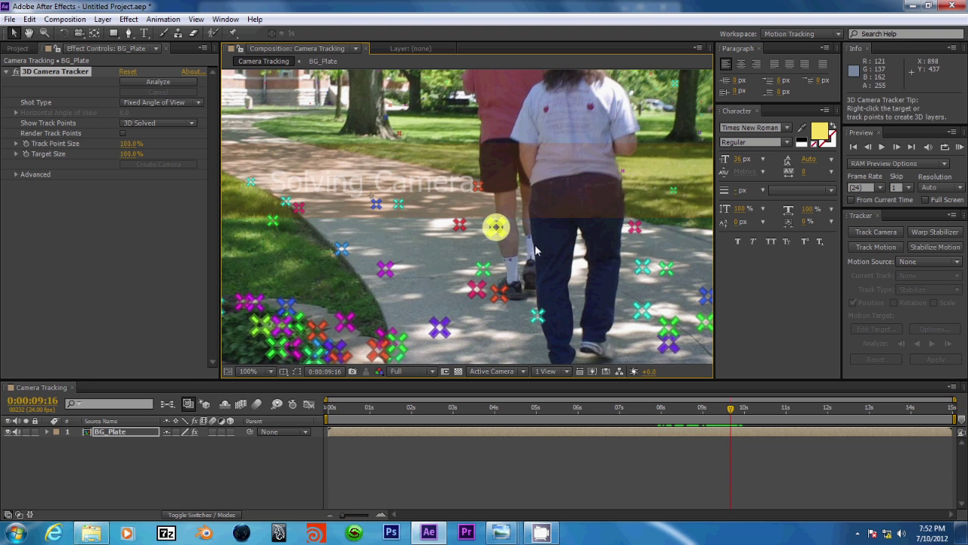
{"action": "left_click_drag", "start_coordinate": [743, 407], "coordinate": [813, 424]}
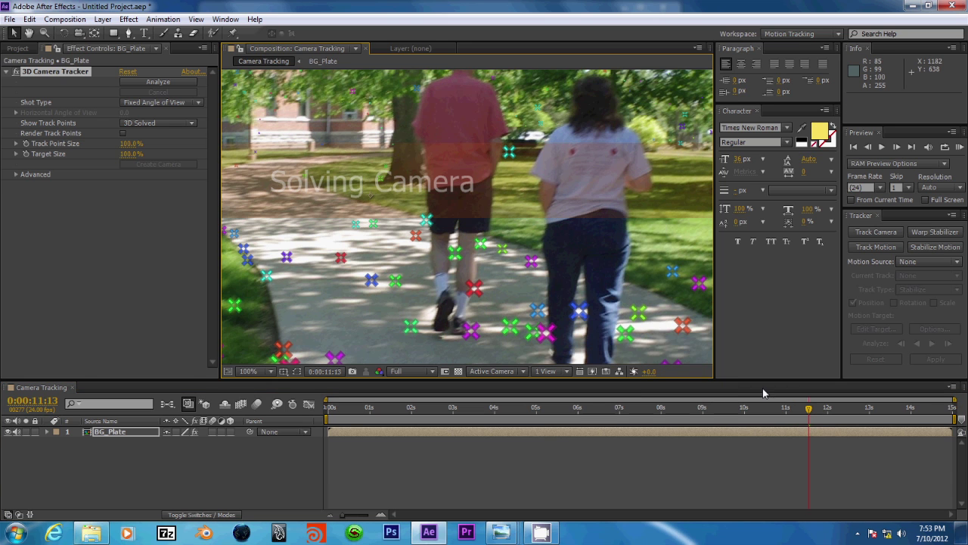
{"action": "left_click", "coordinate": [840, 408]}
{"action": "left_click_drag", "start_coordinate": [857, 409], "coordinate": [877, 417]}
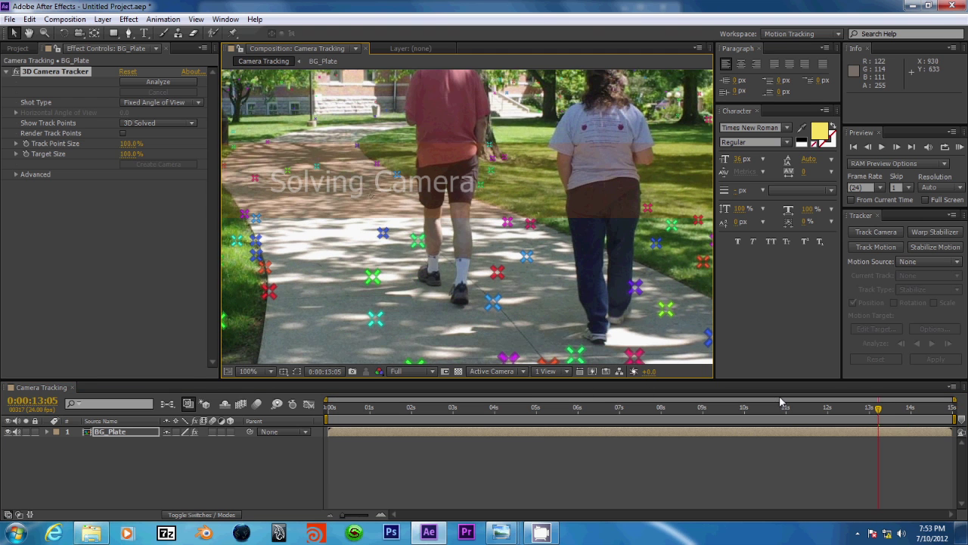
Recheck the track points around the walkers' legs between 0:00:10:20 and 0:00:08:06, ending at 0:00:09:00 with the whole frame fitted in view
{"action": "left_click_drag", "start_coordinate": [888, 412], "coordinate": [782, 416]}
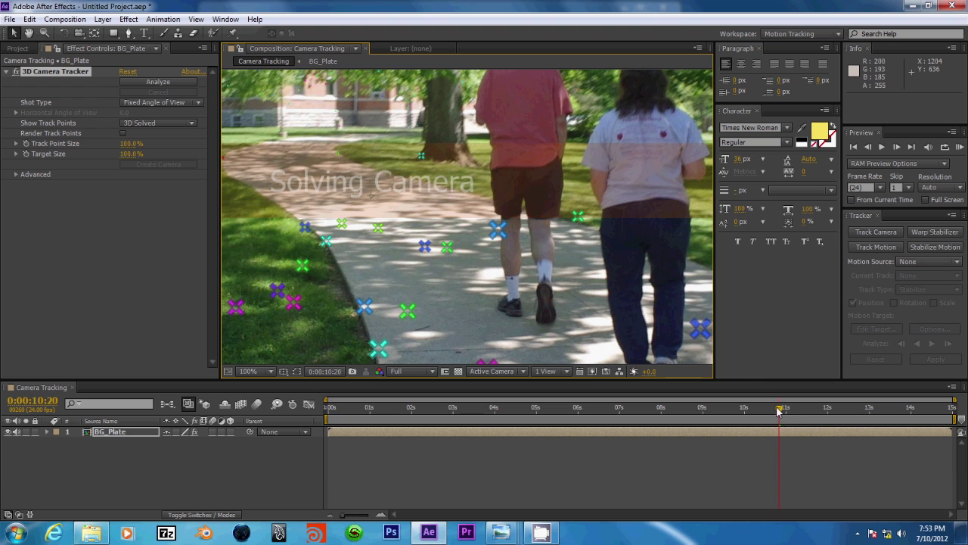
{"action": "left_click_drag", "start_coordinate": [779, 410], "coordinate": [675, 408]}
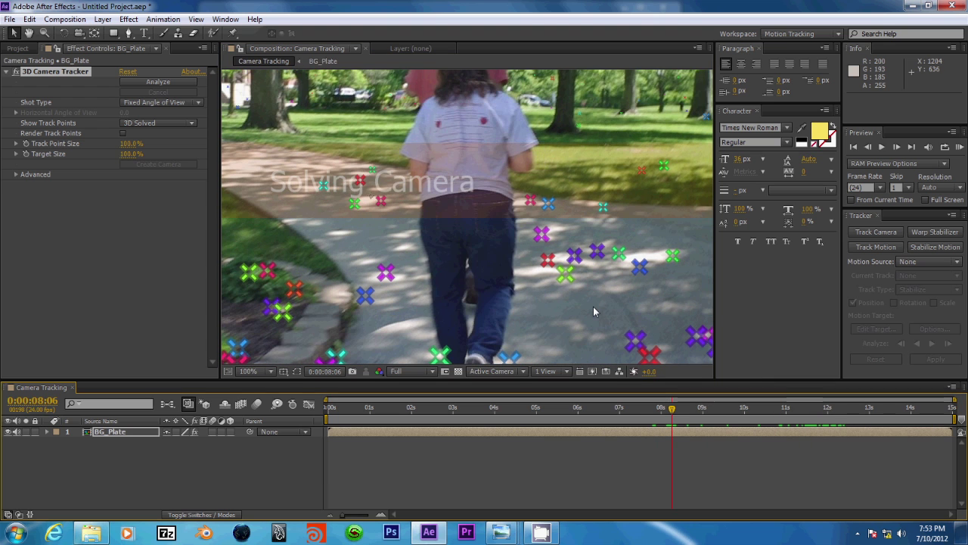
{"action": "left_click_drag", "start_coordinate": [525, 269], "coordinate": [506, 182]}
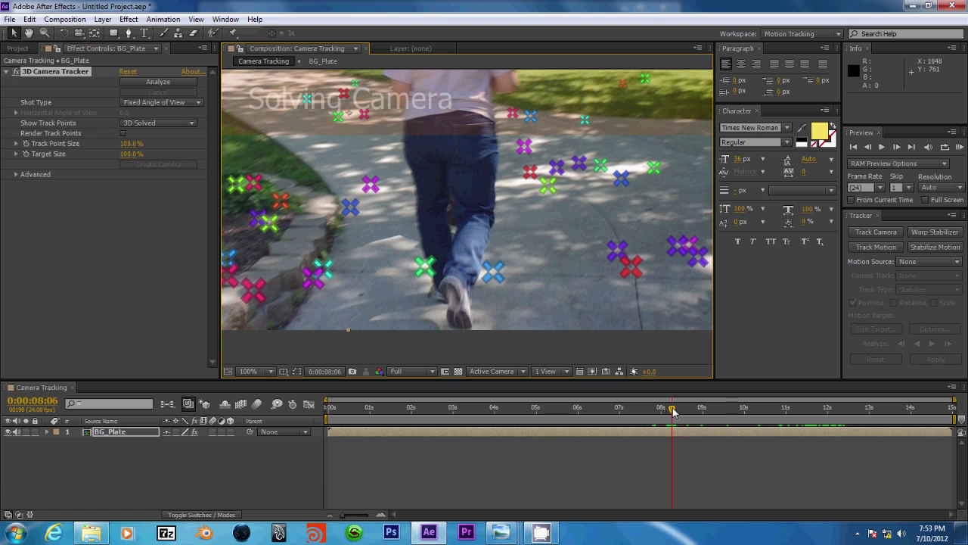
{"action": "left_click_drag", "start_coordinate": [673, 411], "coordinate": [716, 412]}
{"action": "scroll", "coordinate": [503, 244], "scroll_direction": "down", "scroll_amount": 2}
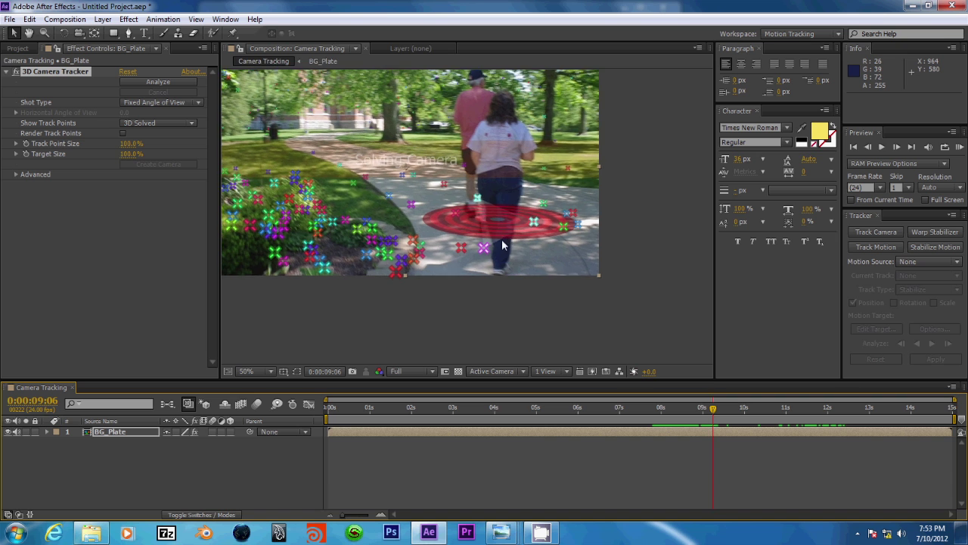
{"action": "scroll", "coordinate": [503, 244], "scroll_direction": "up", "scroll_amount": 2}
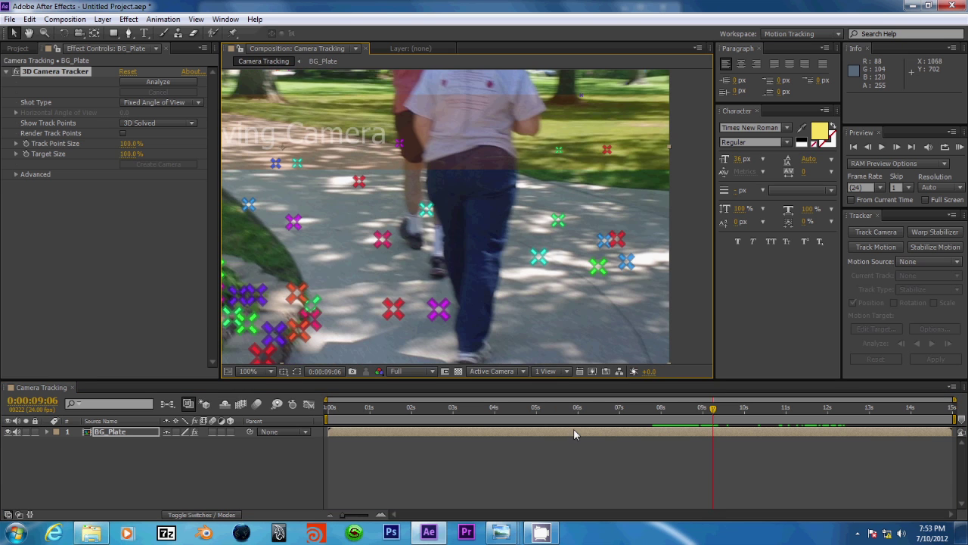
{"action": "mouse_move", "coordinate": [702, 416]}
{"action": "left_mouse_down"}
{"action": "mouse_move", "coordinate": [649, 412]}
{"action": "mouse_move", "coordinate": [711, 409]}
{"action": "mouse_move", "coordinate": [701, 408]}
{"action": "left_mouse_up"}
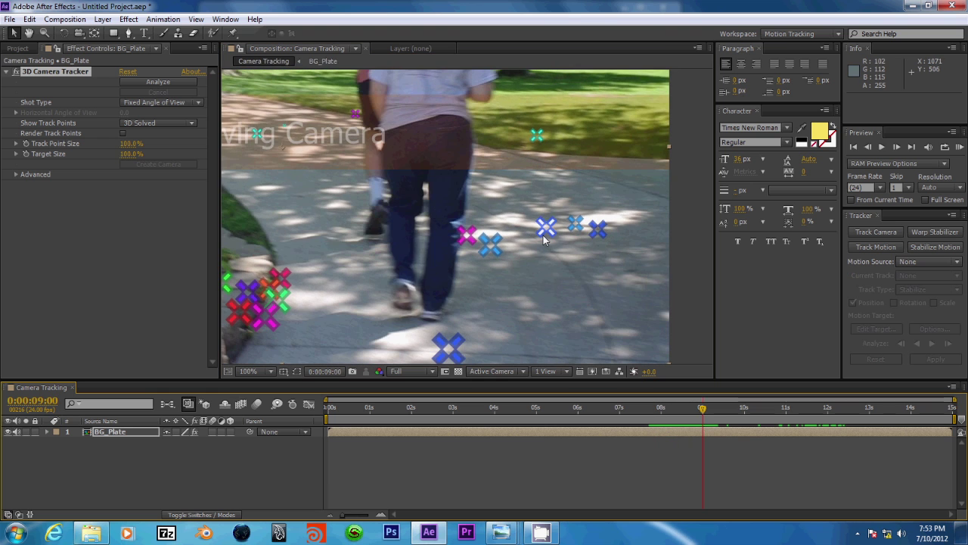
{"action": "scroll", "coordinate": [560, 300], "scroll_direction": "down", "scroll_amount": 2}
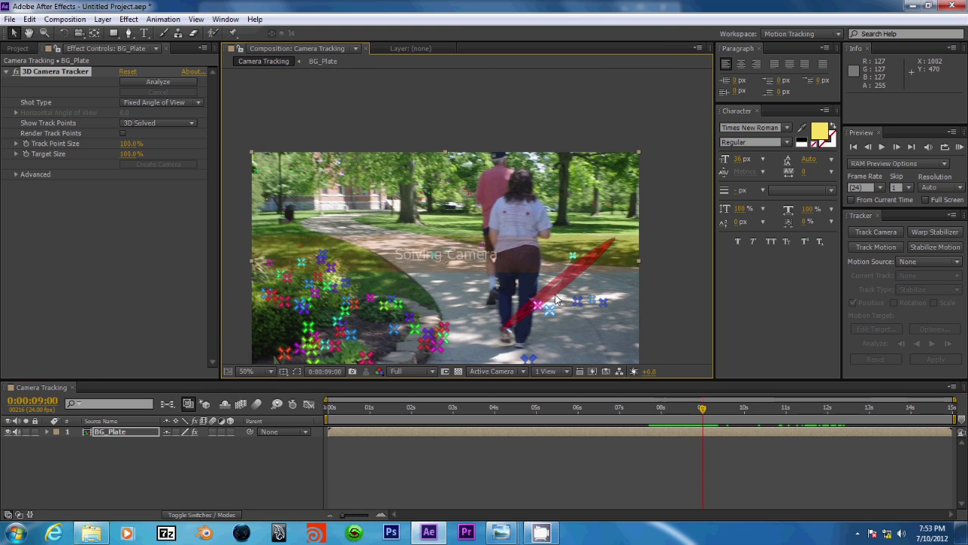
{"action": "scroll", "coordinate": [555, 295], "scroll_direction": "up", "scroll_amount": 2}
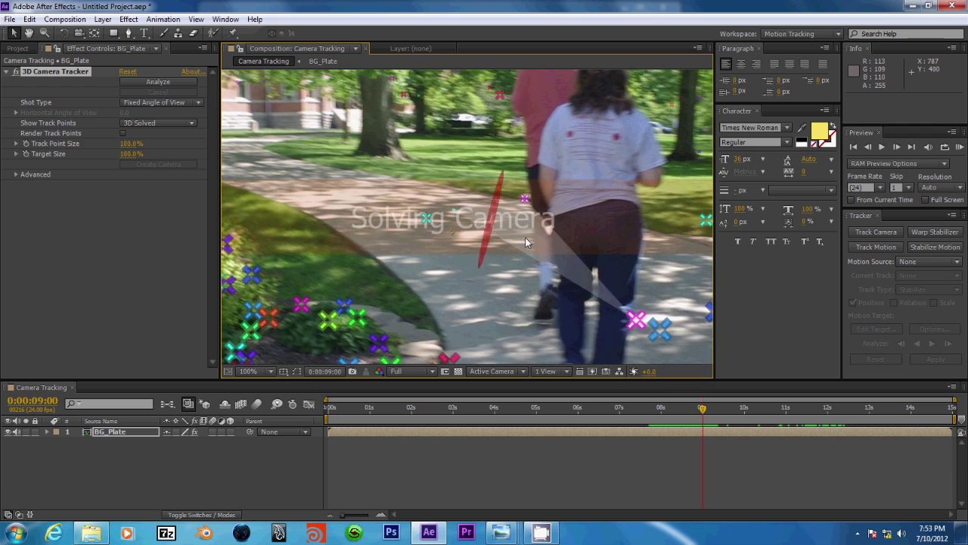
{"action": "scroll", "coordinate": [580, 267], "scroll_direction": "down", "scroll_amount": 2}
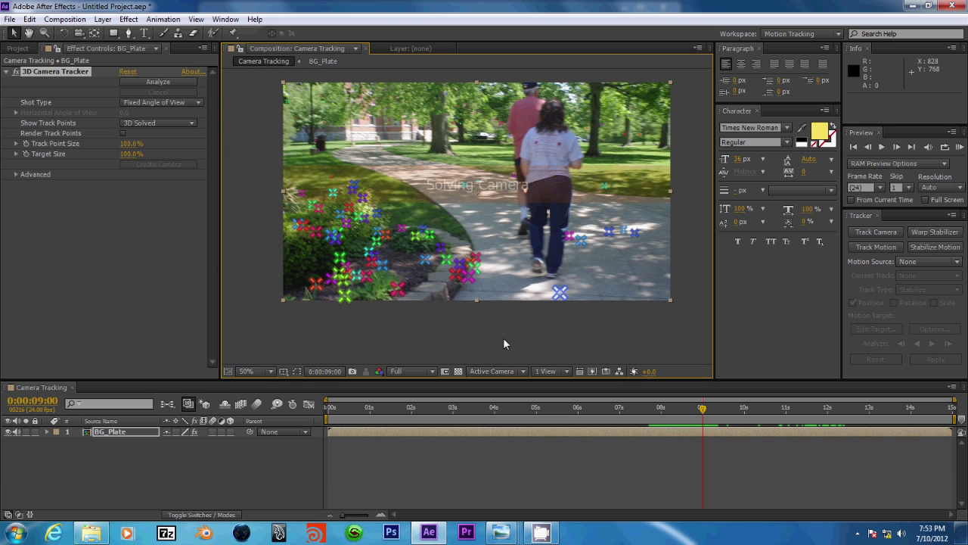
{"action": "left_click", "coordinate": [264, 372]}
{"action": "left_click", "coordinate": [277, 151]}
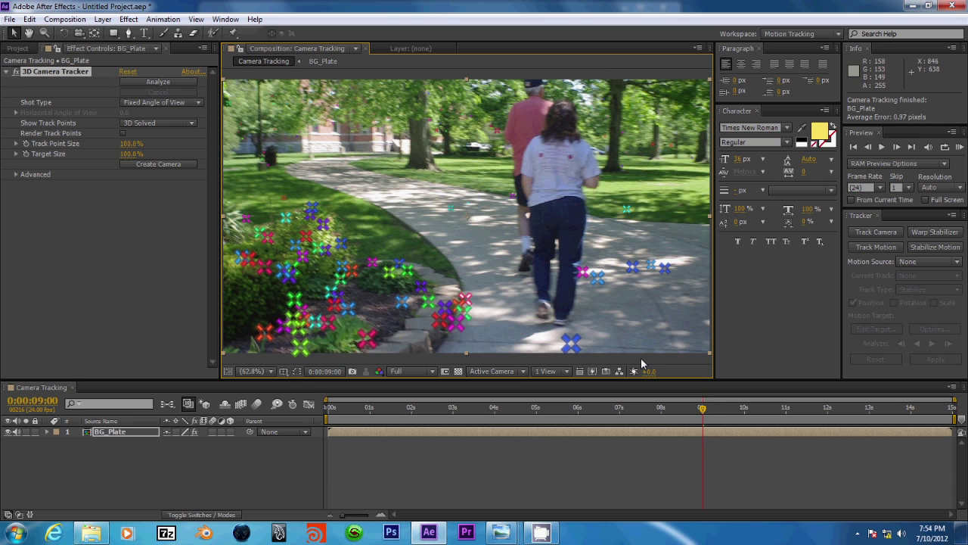
Inspect the re-solved track points and target planes on the flower bed and walkway from 0:00:09:05 to 0:00:09:11
{"action": "mouse_move", "coordinate": [704, 412]}
{"action": "left_mouse_down"}
{"action": "mouse_move", "coordinate": [794, 411]}
{"action": "mouse_move", "coordinate": [713, 425]}
{"action": "left_mouse_up"}
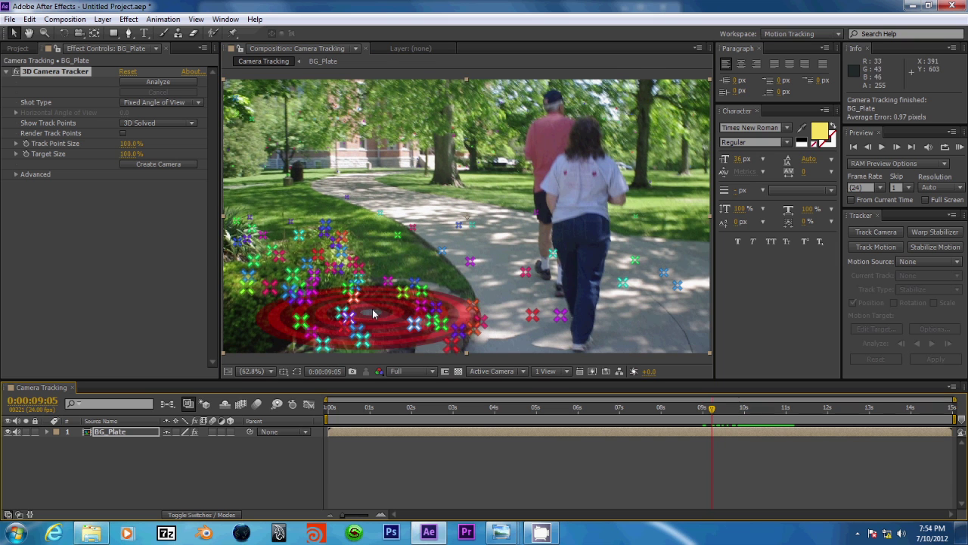
{"action": "key", "text": "slash"}
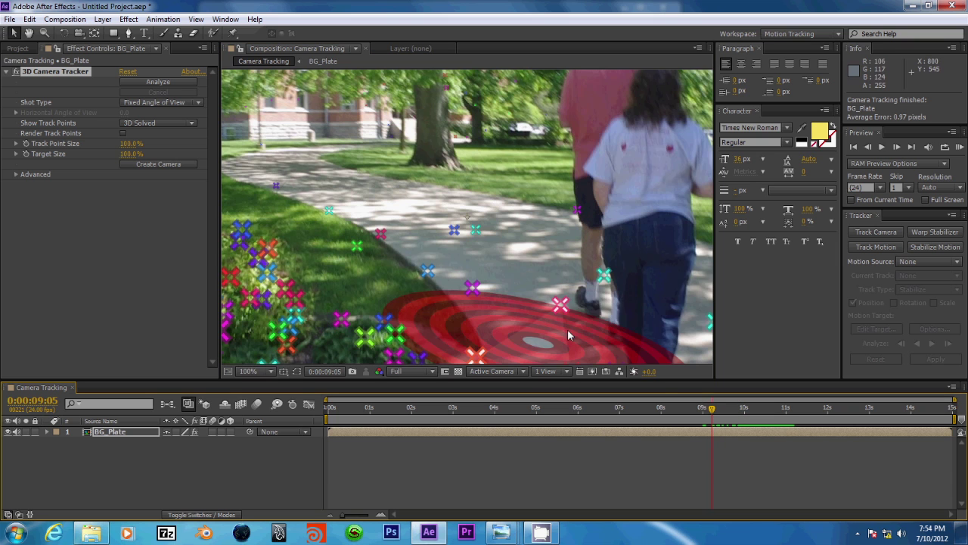
{"action": "left_click", "coordinate": [709, 409]}
{"action": "mouse_move", "coordinate": [708, 410]}
{"action": "left_mouse_down"}
{"action": "mouse_move", "coordinate": [733, 409]}
{"action": "mouse_move", "coordinate": [722, 409]}
{"action": "left_mouse_up"}
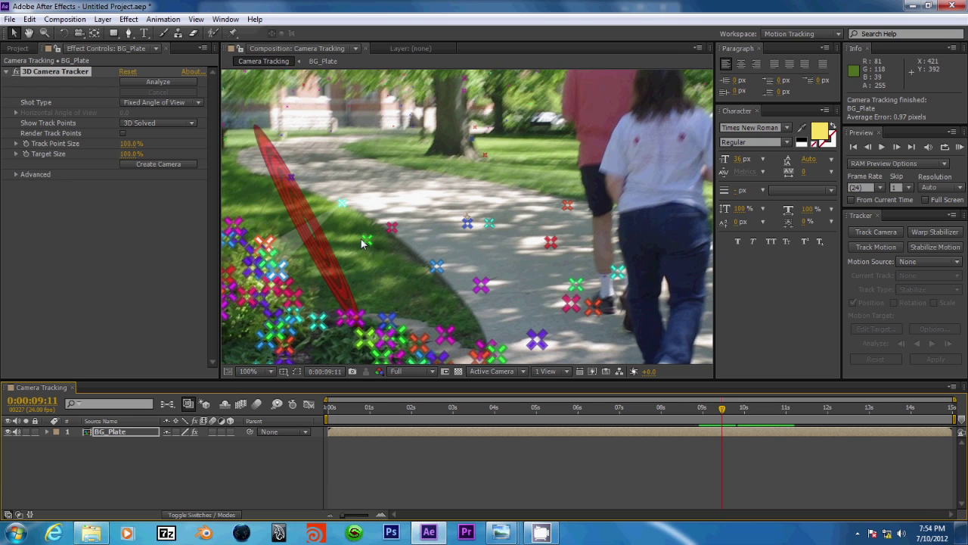
{"action": "scroll", "coordinate": [383, 236], "scroll_direction": "down", "scroll_amount": 1}
{"action": "left_click", "coordinate": [254, 371]}
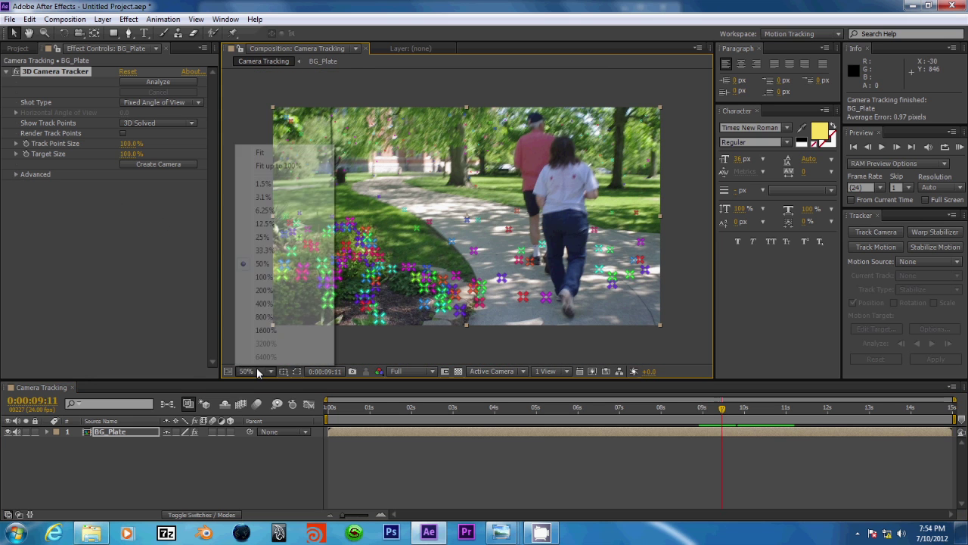
{"action": "left_click", "coordinate": [256, 155]}
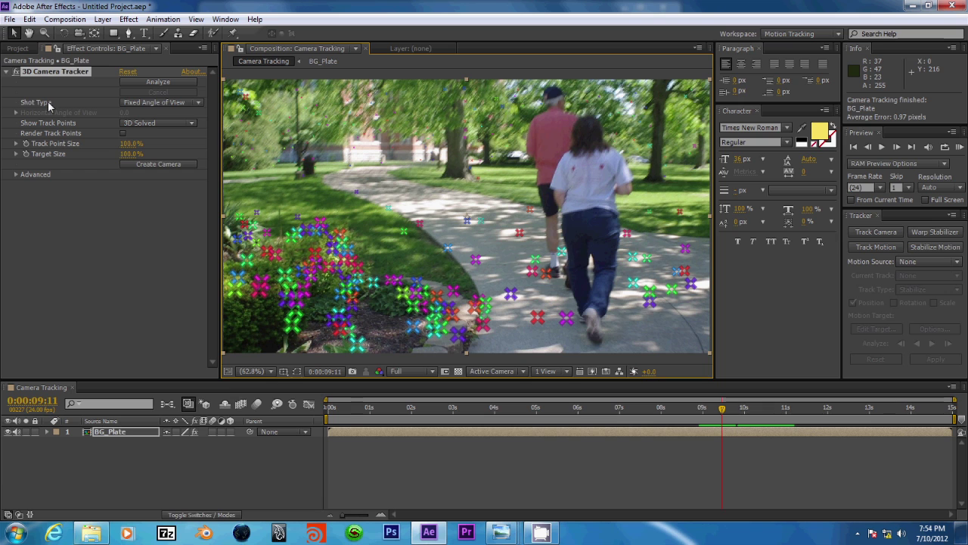
Review the Shot Type options of the 3D Camera Tracker, keeping Fixed Angle of View selected
{"action": "left_click", "coordinate": [127, 105]}
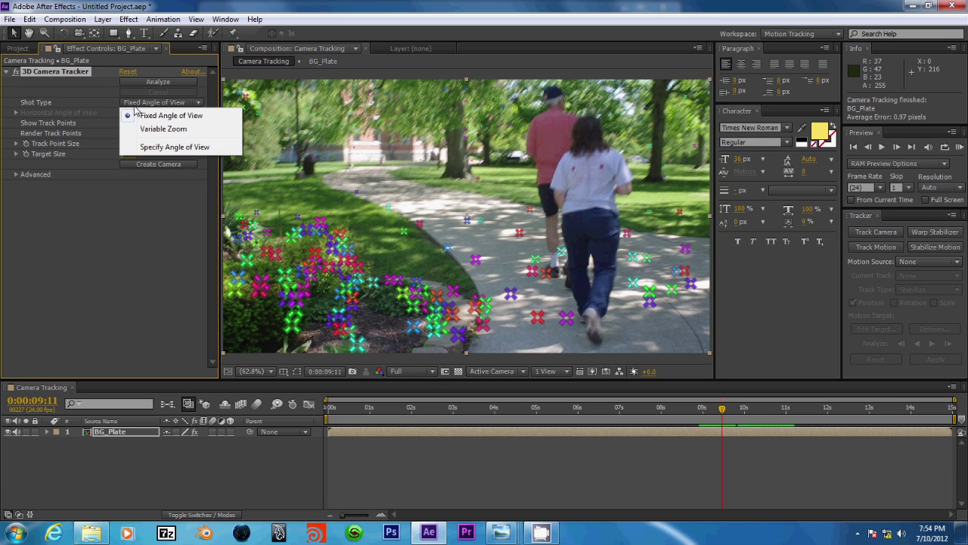
{"action": "left_click", "coordinate": [130, 117]}
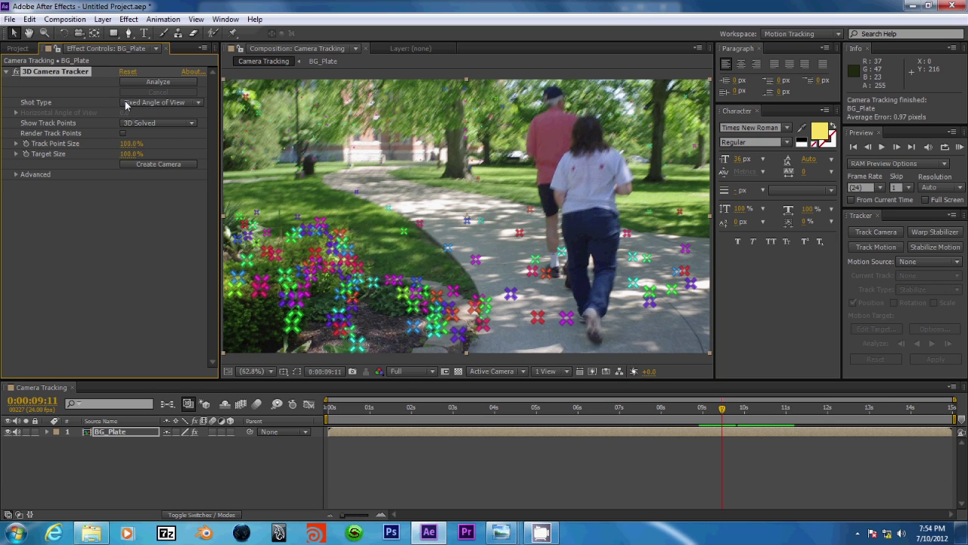
{"action": "left_click", "coordinate": [125, 101]}
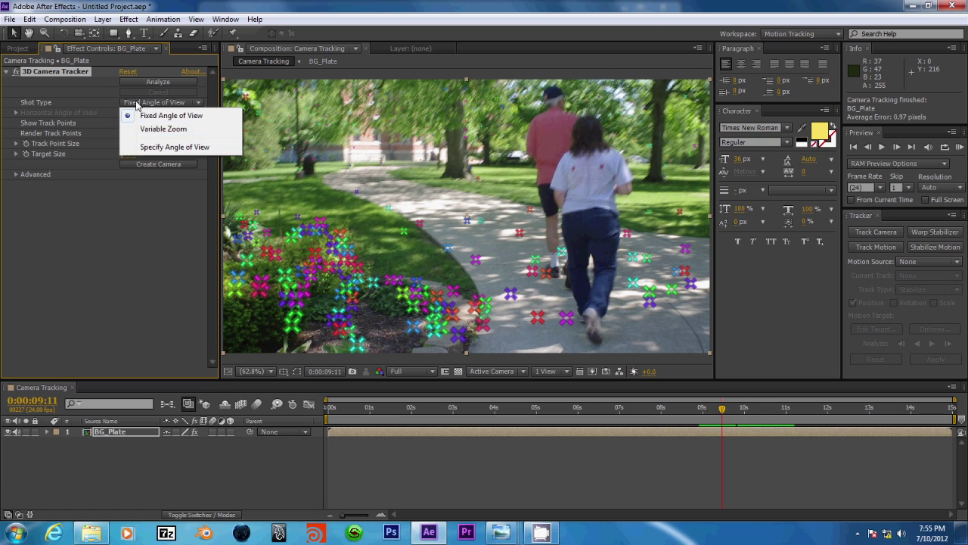
{"action": "left_click", "coordinate": [87, 101]}
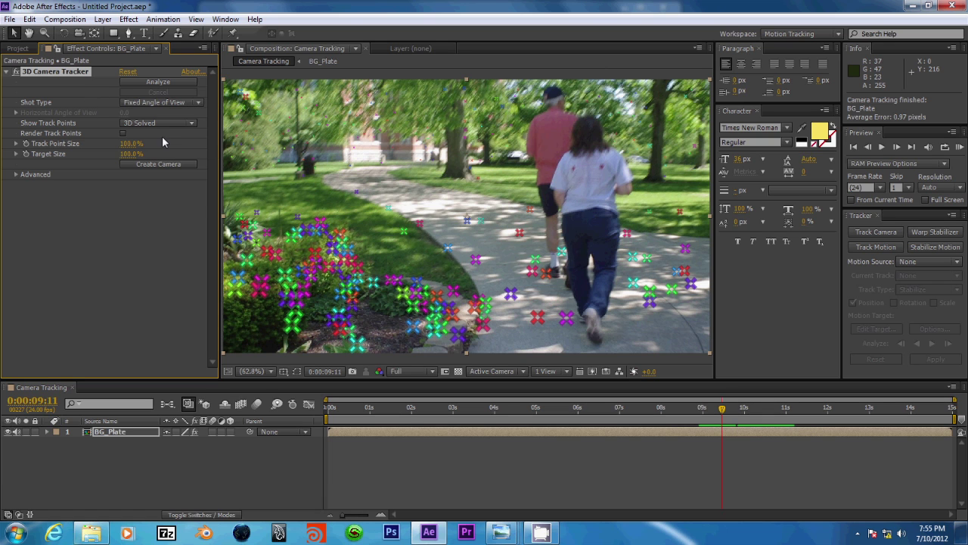
{"action": "left_click", "coordinate": [129, 101]}
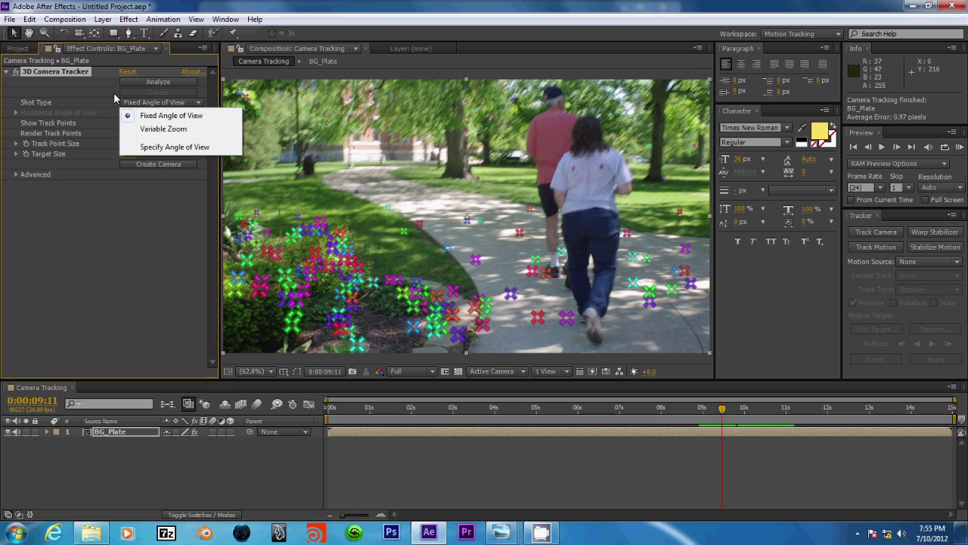
{"action": "left_click", "coordinate": [114, 104]}
{"action": "left_click", "coordinate": [125, 104]}
{"action": "left_click", "coordinate": [381, 288]}
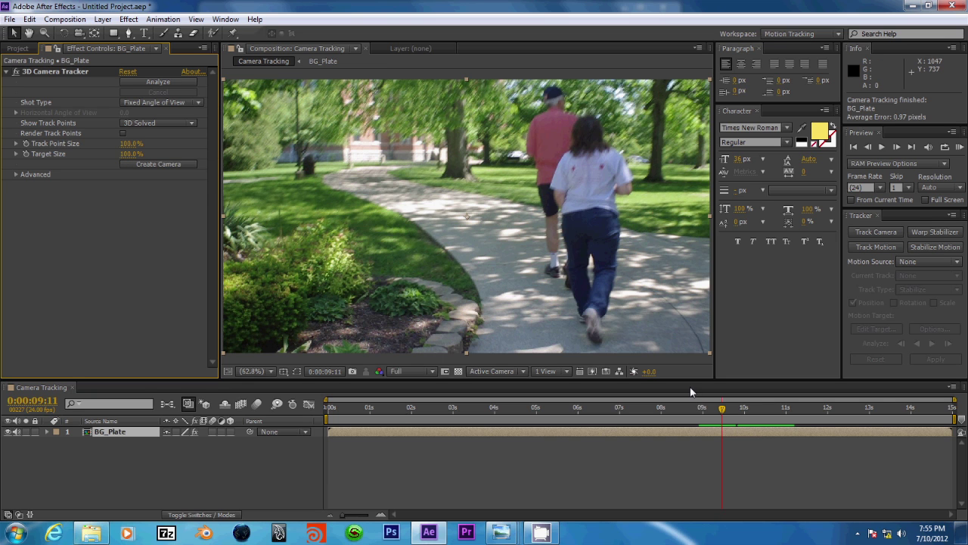
Move to 0:00:08:09 and set the tracker's Shot Type to Specify Angle of View with a horizontal angle of 39.5
{"action": "left_click", "coordinate": [744, 409]}
{"action": "left_click_drag", "start_coordinate": [744, 409], "coordinate": [677, 415]}
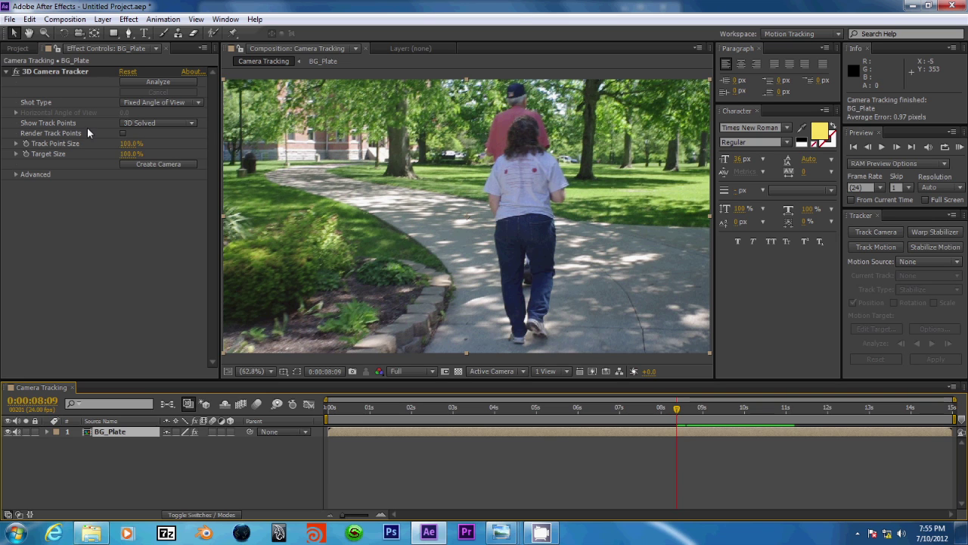
{"action": "left_click", "coordinate": [125, 103]}
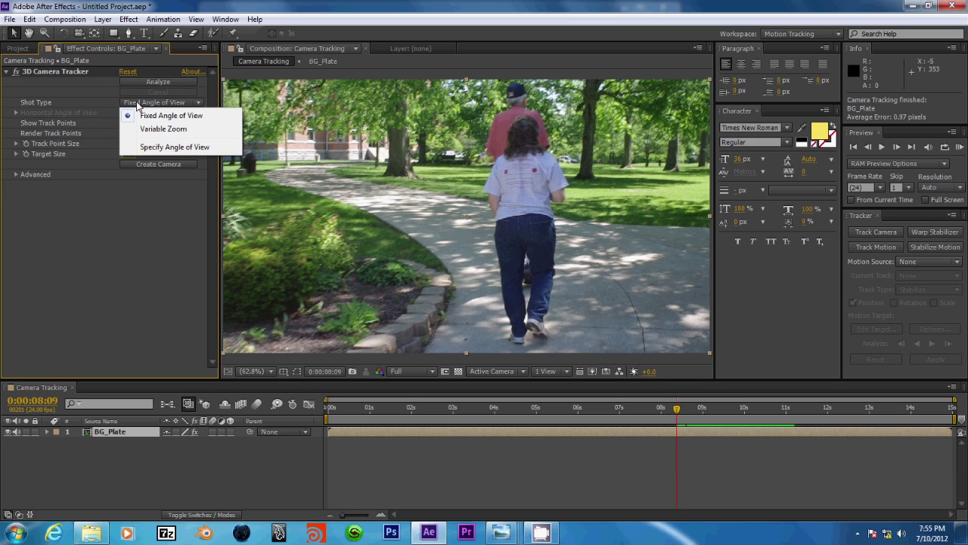
{"action": "left_click", "coordinate": [155, 148]}
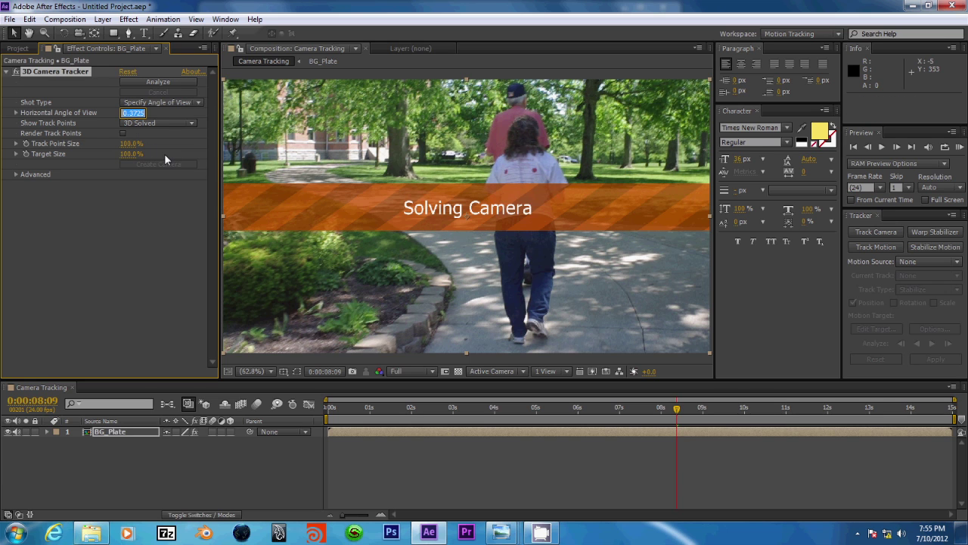
{"action": "left_click", "coordinate": [96, 126]}
{"action": "type", "text": "5"}
{"action": "key", "text": "Return"}
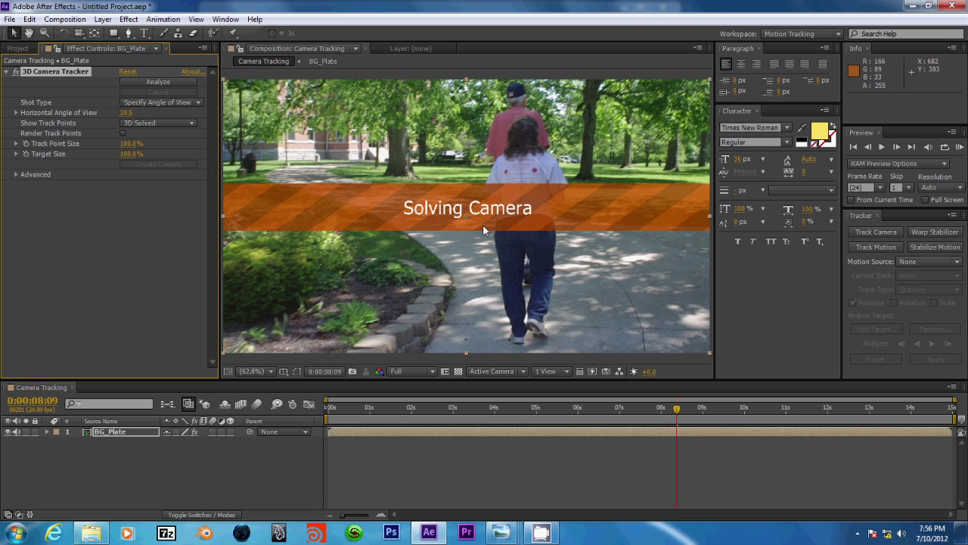
Look over the frame and the Show Track Points options while the camera is being solved
{"action": "scroll", "coordinate": [273, 193], "scroll_direction": "down", "scroll_amount": 3}
{"action": "scroll", "coordinate": [274, 193], "scroll_direction": "up", "scroll_amount": 2}
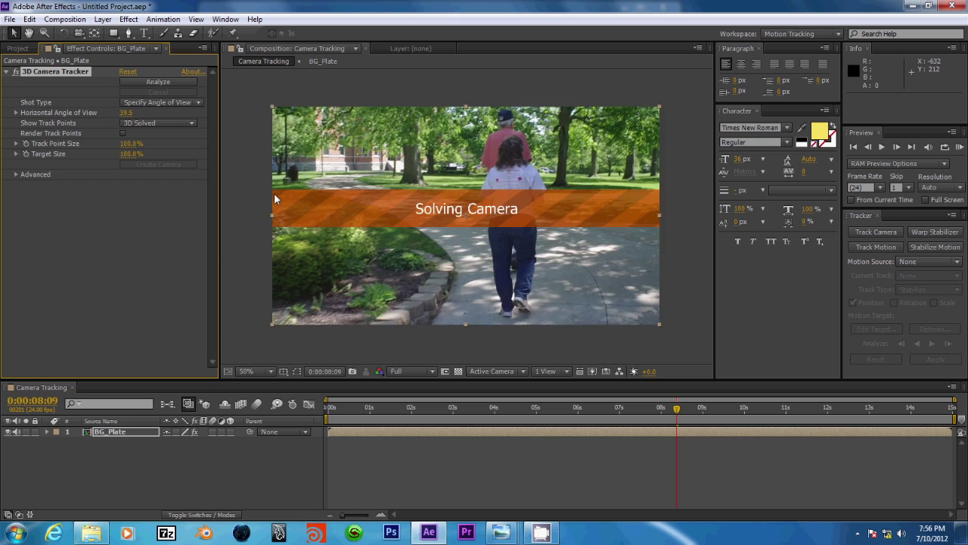
{"action": "scroll", "coordinate": [274, 193], "scroll_direction": "up", "scroll_amount": 1}
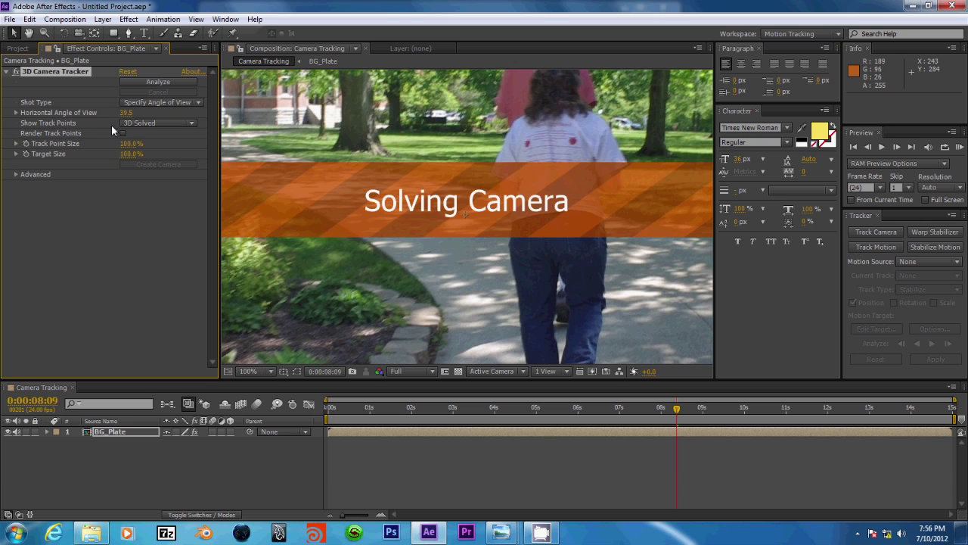
{"action": "left_click", "coordinate": [149, 122]}
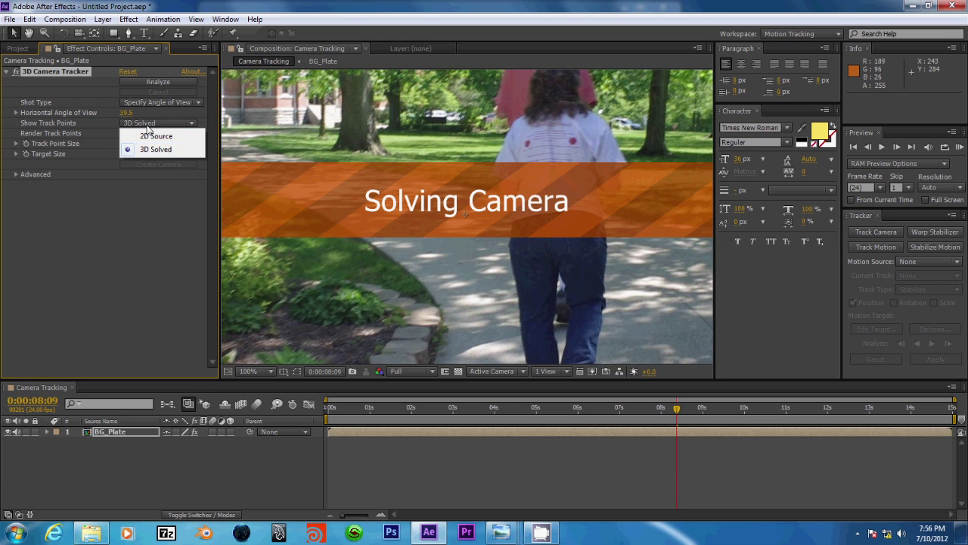
{"action": "left_click", "coordinate": [154, 109]}
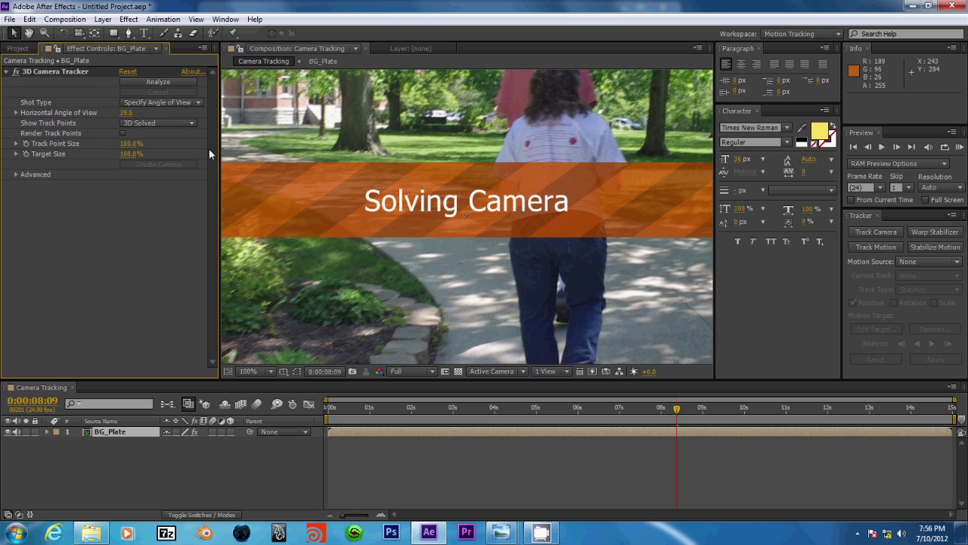
{"action": "scroll", "coordinate": [500, 272], "scroll_direction": "down", "scroll_amount": 1}
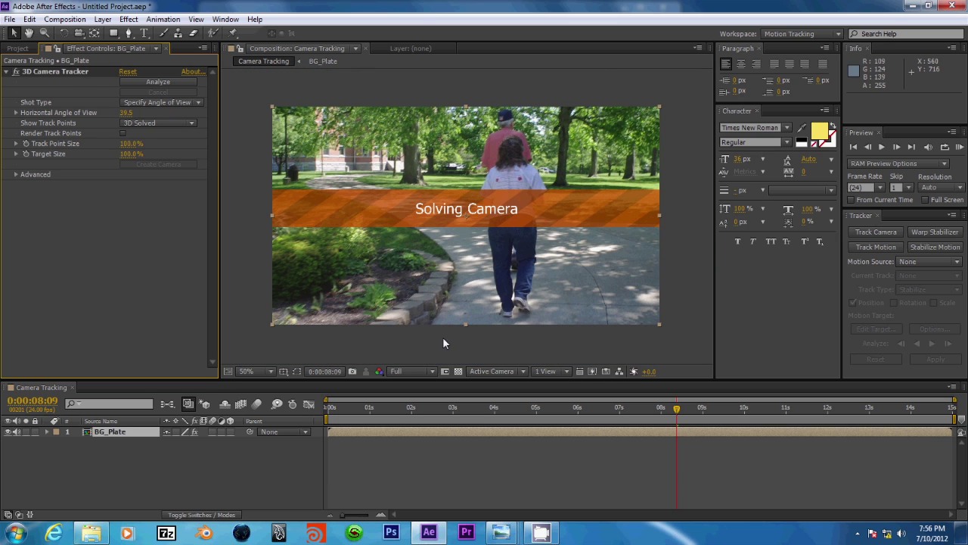
{"action": "left_click", "coordinate": [86, 431]}
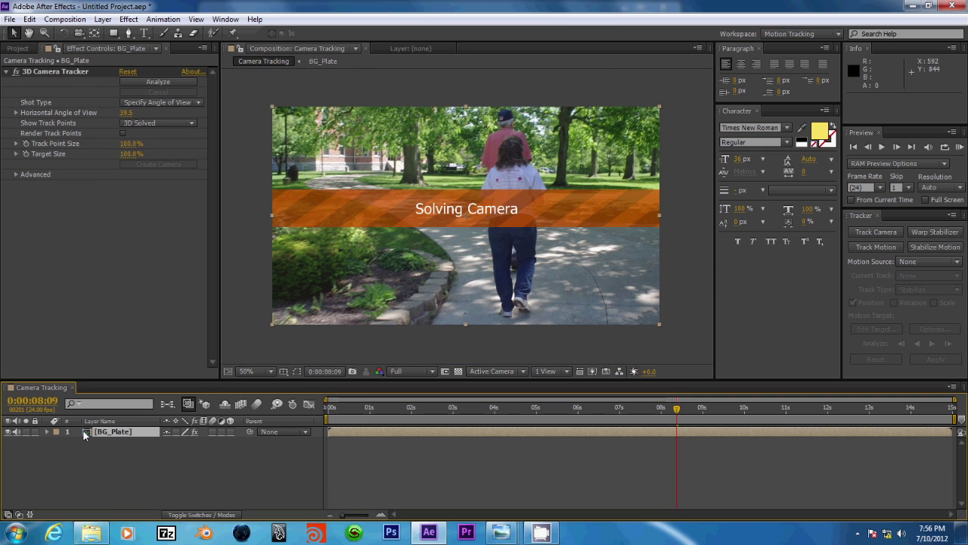
{"action": "left_click", "coordinate": [127, 123]}
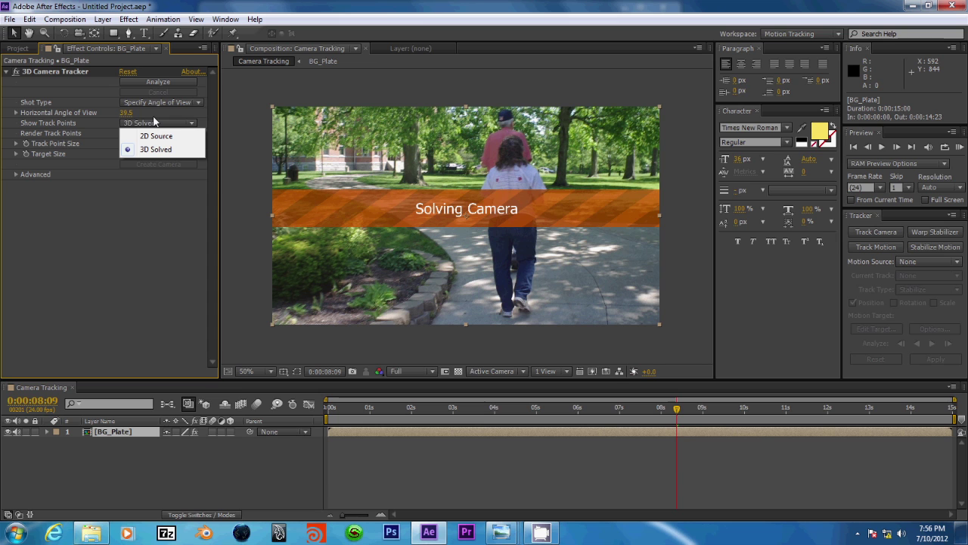
{"action": "left_click", "coordinate": [105, 197]}
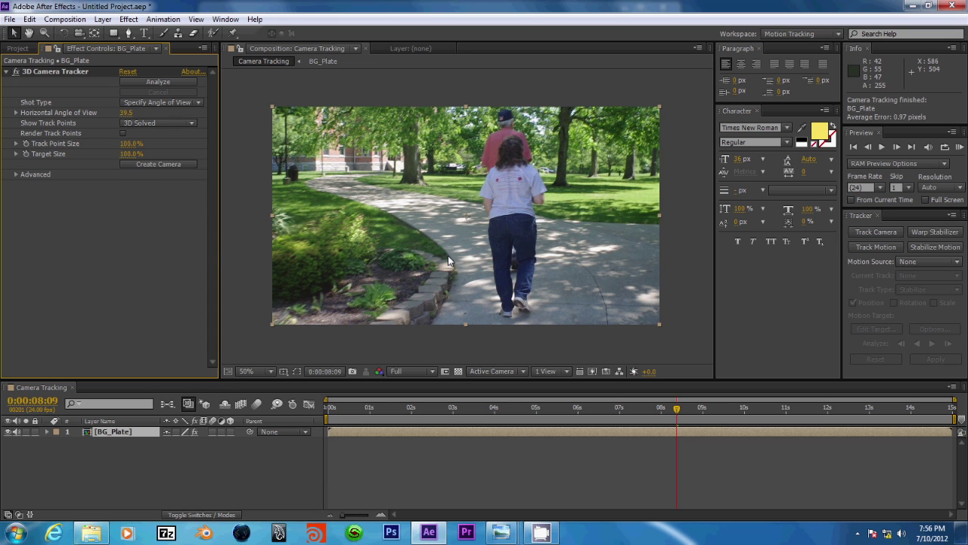
Select the 3D Camera Tracker effect and examine the solved track points on the flower bed and walkway at 0:00:08:09
{"action": "scroll", "coordinate": [459, 234], "scroll_direction": "up", "scroll_amount": 2}
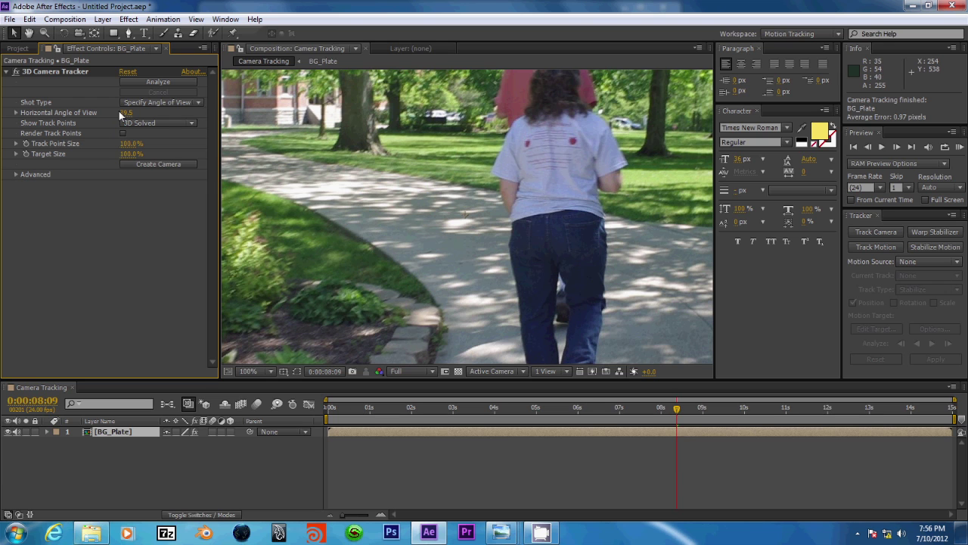
{"action": "scroll", "coordinate": [514, 285], "scroll_direction": "down", "scroll_amount": 2}
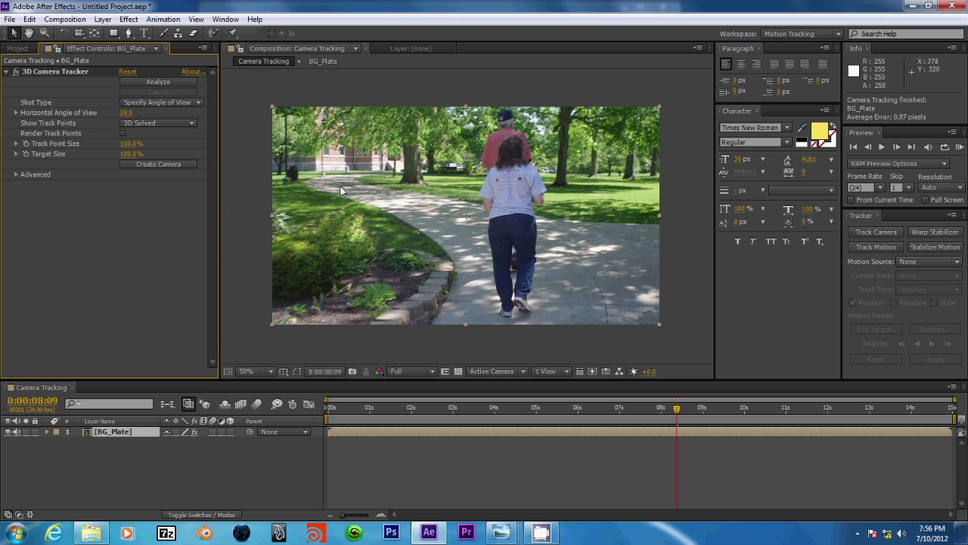
{"action": "key", "text": "period"}
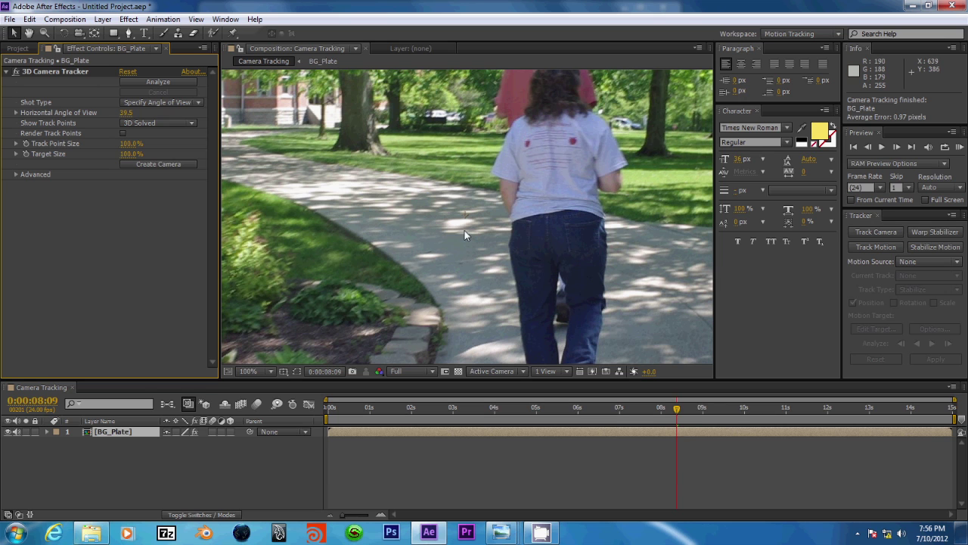
{"action": "key", "text": "comma"}
{"action": "key", "text": "comma"}
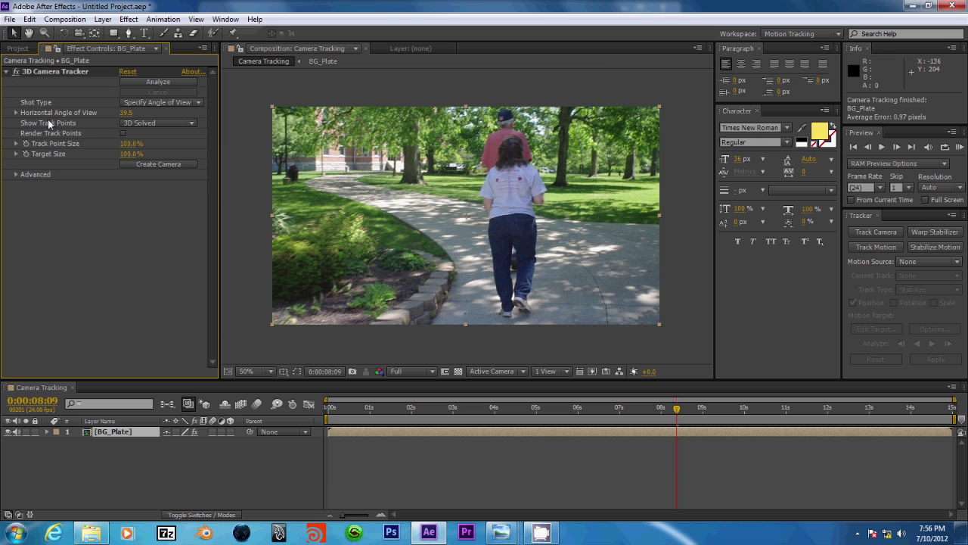
{"action": "left_click", "coordinate": [51, 73]}
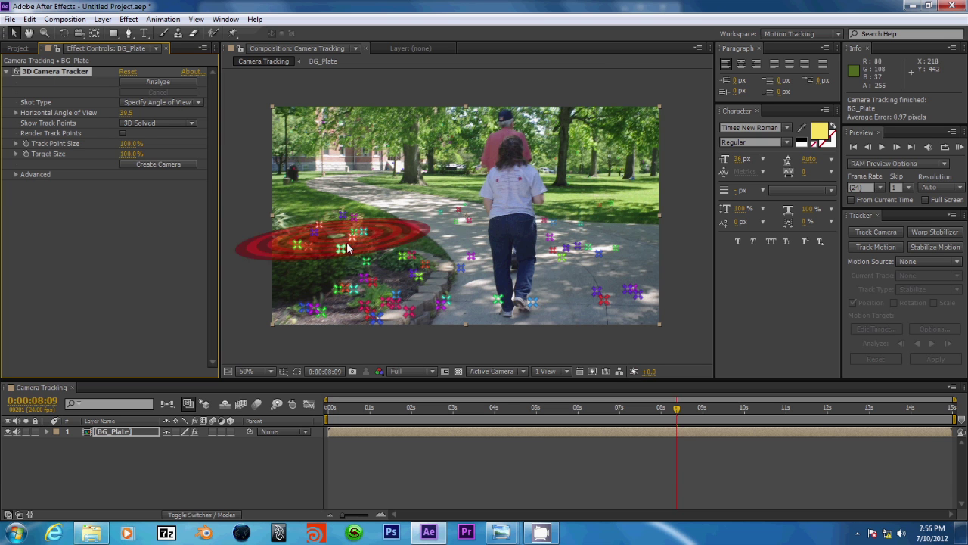
{"action": "key", "text": "period"}
{"action": "left_click_drag", "start_coordinate": [402, 259], "coordinate": [443, 182]}
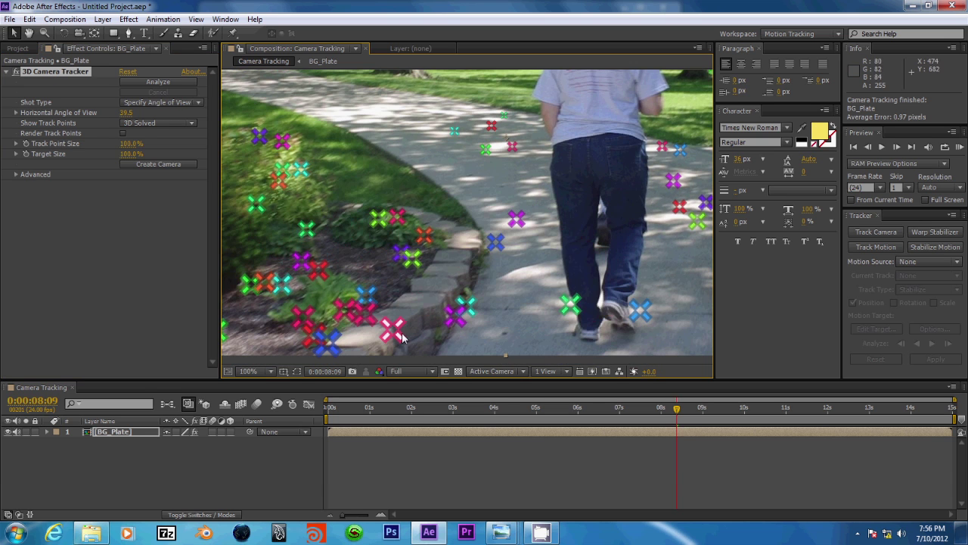
{"action": "key", "text": "comma"}
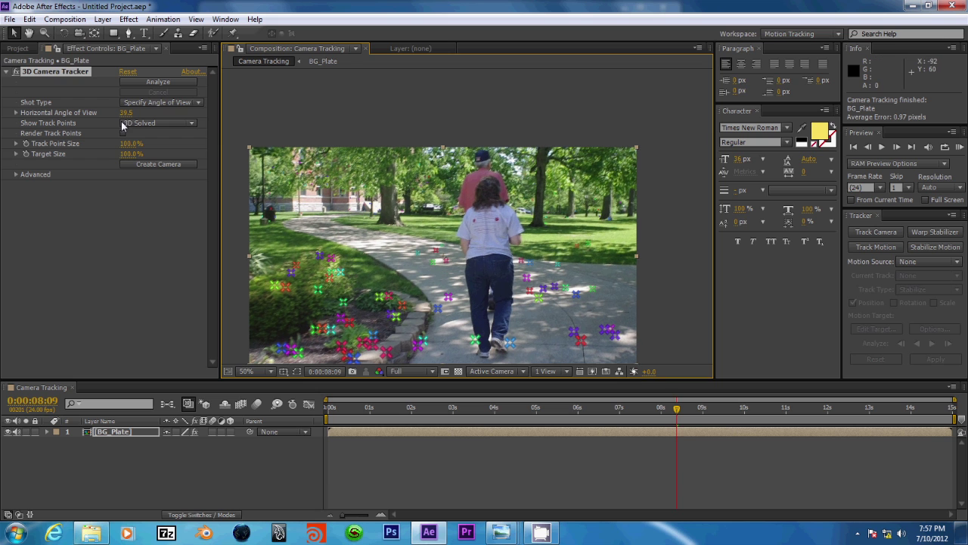
Show the 2D Source track points and examine them around the stone border and walkway, scrubbing back to 0:00:07:19
{"action": "left_click", "coordinate": [146, 122]}
{"action": "left_click", "coordinate": [144, 134]}
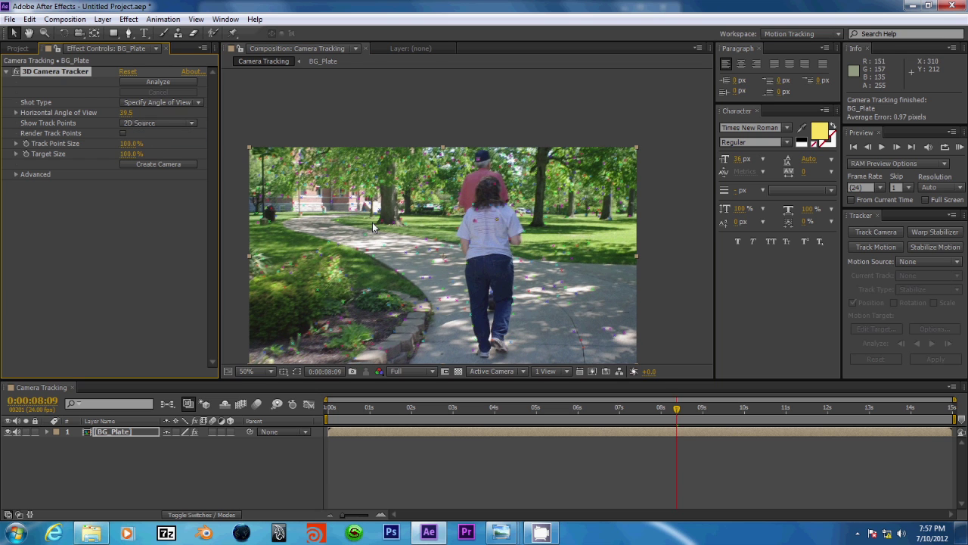
{"action": "left_click_drag", "start_coordinate": [428, 257], "coordinate": [432, 222]}
{"action": "key", "text": "slash"}
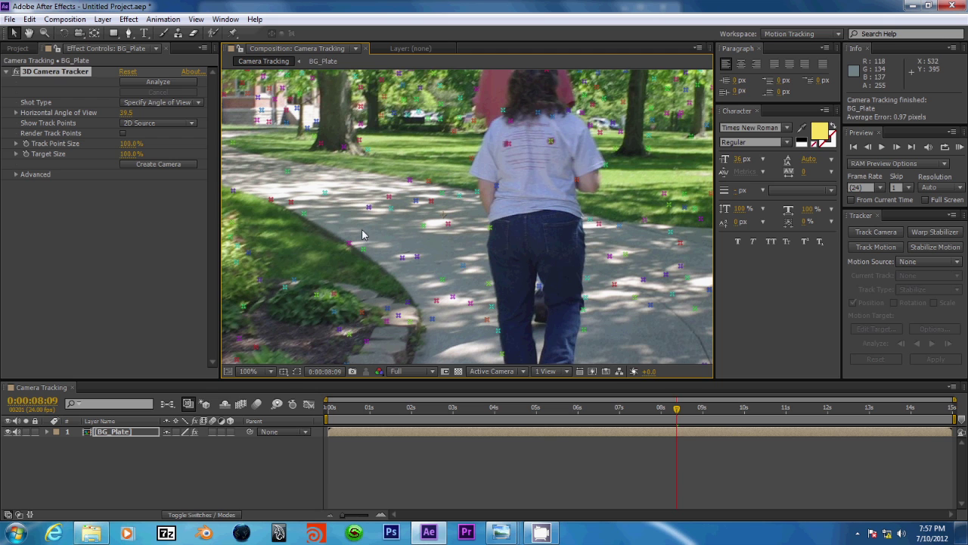
{"action": "left_click_drag", "start_coordinate": [435, 251], "coordinate": [487, 214]}
{"action": "scroll", "coordinate": [465, 250], "scroll_direction": "up", "scroll_amount": 1}
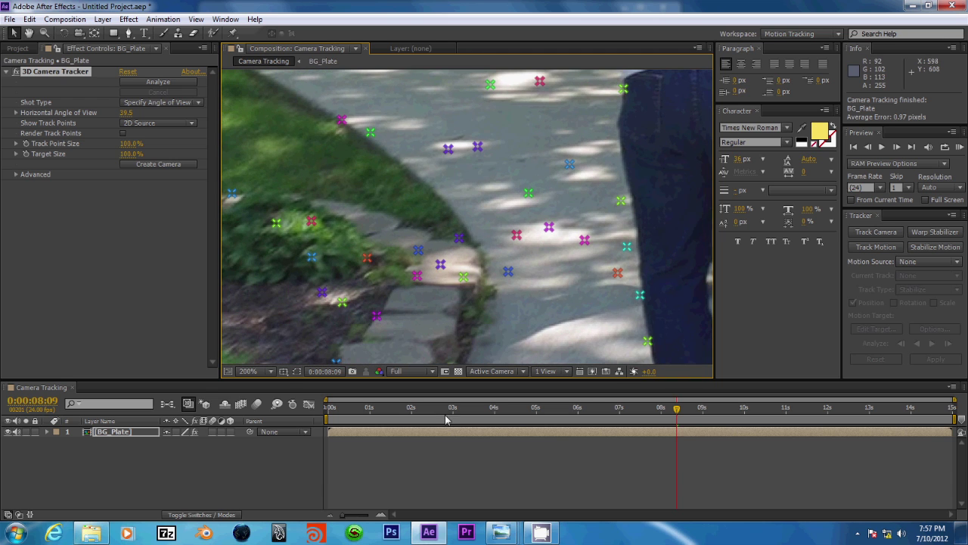
{"action": "left_click_drag", "start_coordinate": [676, 412], "coordinate": [652, 423]}
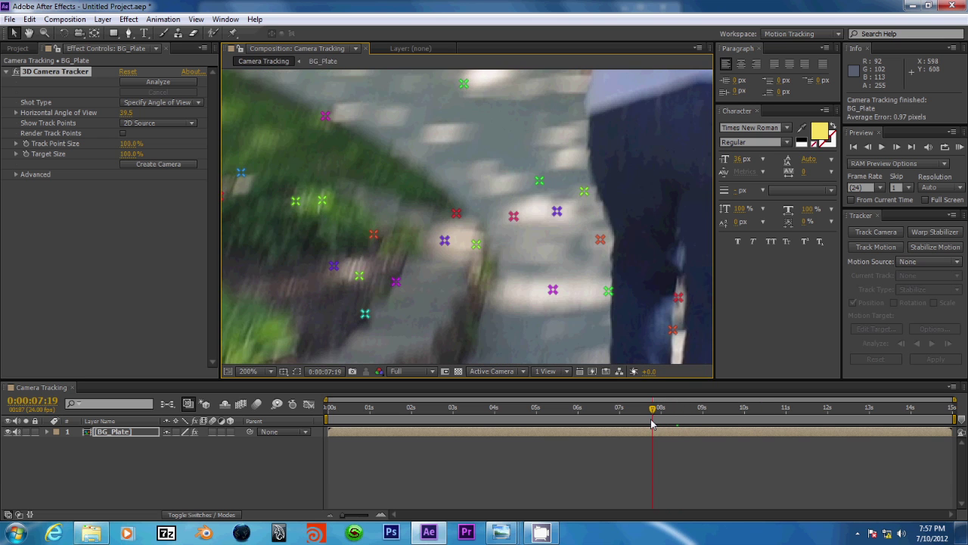
{"action": "scroll", "coordinate": [579, 263], "scroll_direction": "down", "scroll_amount": 2}
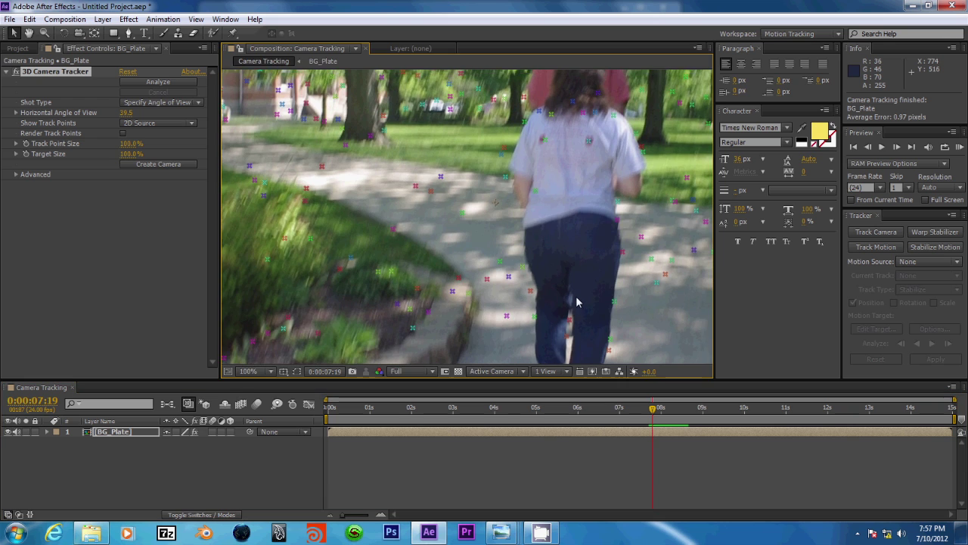
{"action": "scroll", "coordinate": [575, 296], "scroll_direction": "down", "scroll_amount": 1}
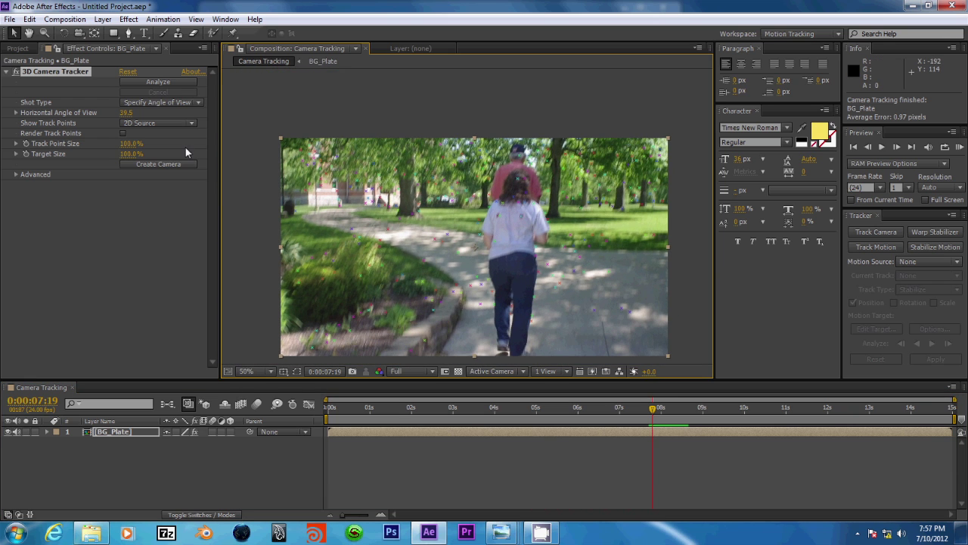
Show the 3D Solved track points and enable Render Track Points, checking the frame with the BG_Plate layer deselected
{"action": "left_click", "coordinate": [151, 124]}
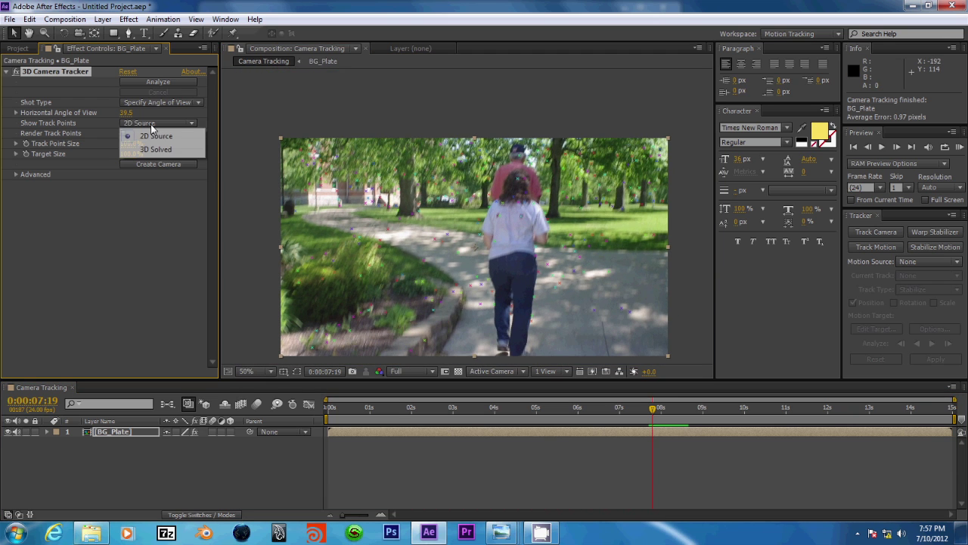
{"action": "left_click", "coordinate": [155, 149]}
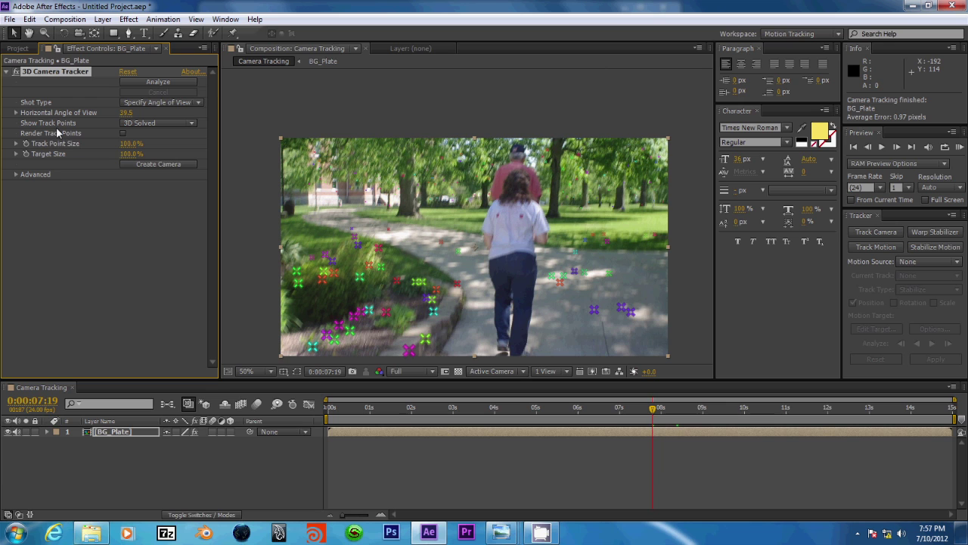
{"action": "left_click", "coordinate": [123, 135]}
{"action": "left_click", "coordinate": [123, 134]}
{"action": "left_click", "coordinate": [107, 470]}
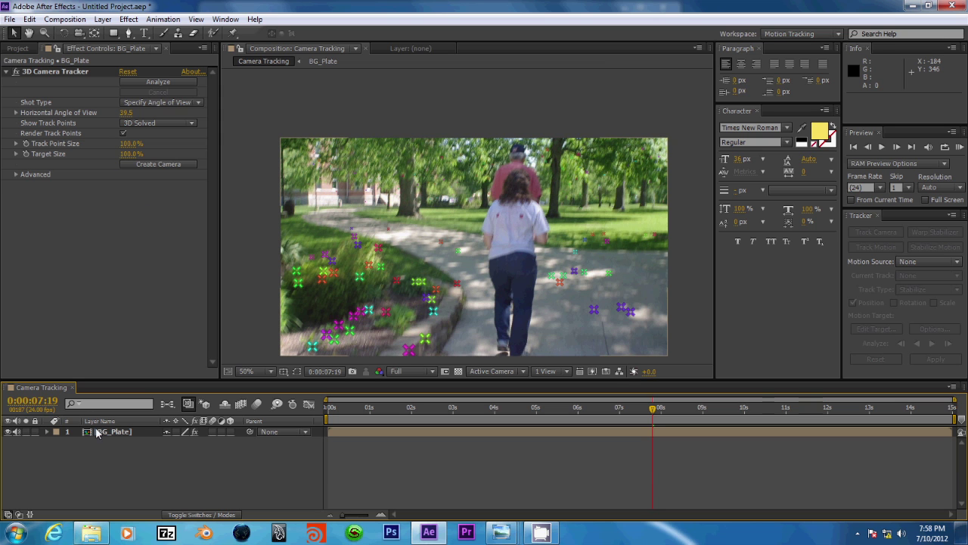
{"action": "scroll", "coordinate": [470, 325], "scroll_direction": "up", "scroll_amount": 1}
{"action": "left_click_drag", "start_coordinate": [456, 284], "coordinate": [496, 228]}
{"action": "scroll", "coordinate": [494, 231], "scroll_direction": "down", "scroll_amount": 1}
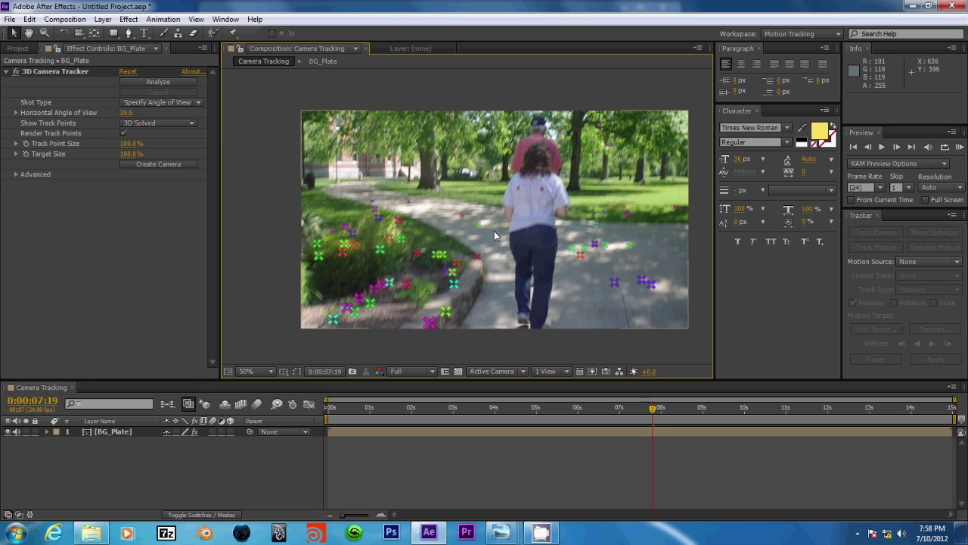
Fit the frame to the viewer, turn off Render Track Points, check the deselected BG_Plate, and reselect its 3D Camera Tracker effect
{"action": "left_click", "coordinate": [246, 371]}
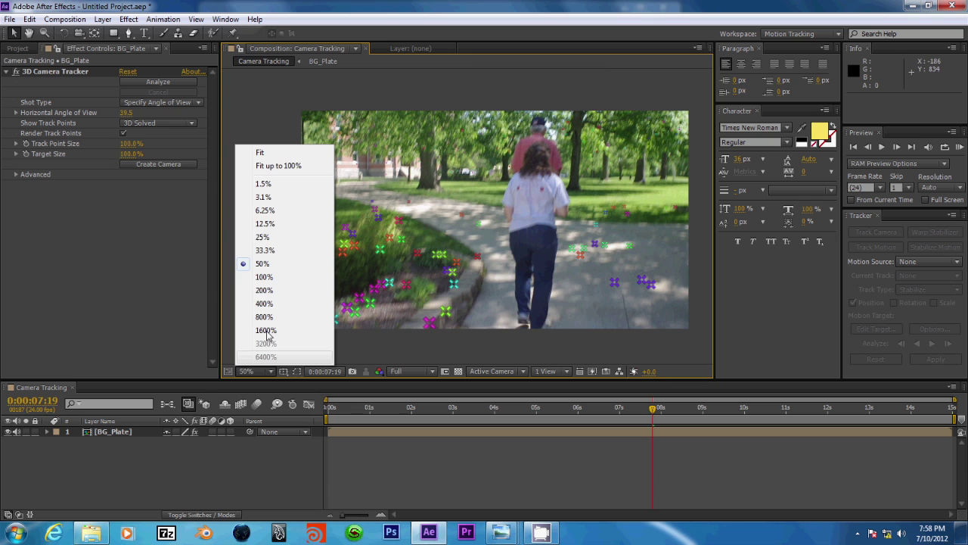
{"action": "left_click", "coordinate": [261, 152]}
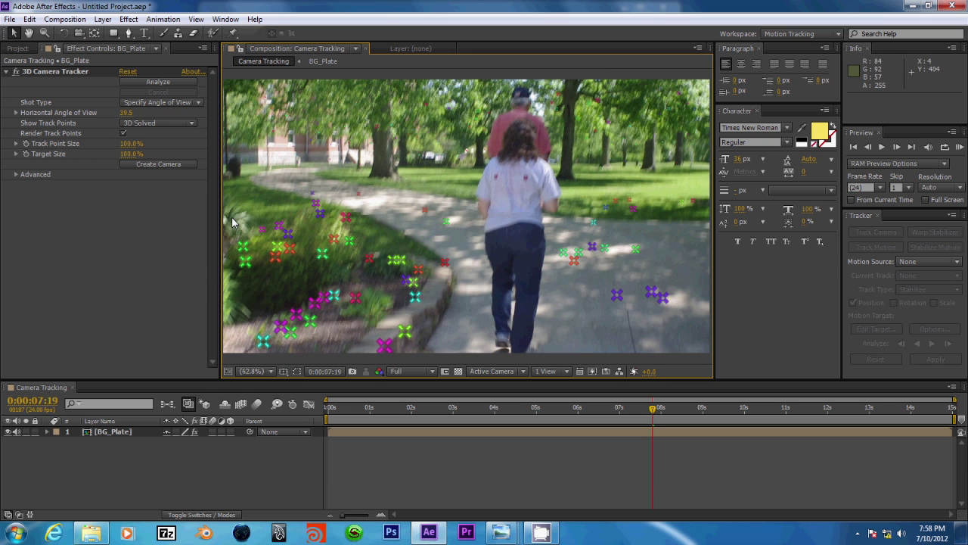
{"action": "left_click", "coordinate": [122, 133]}
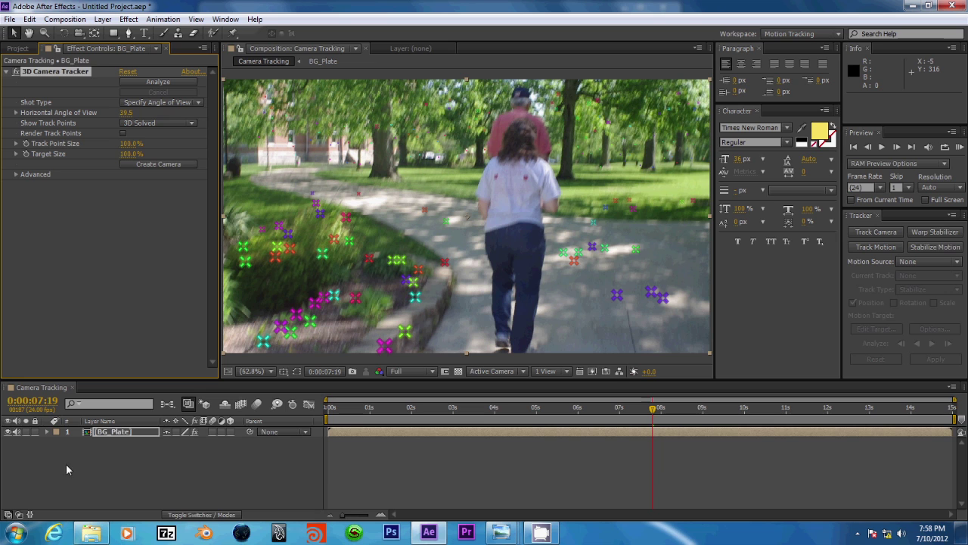
{"action": "left_click", "coordinate": [99, 443]}
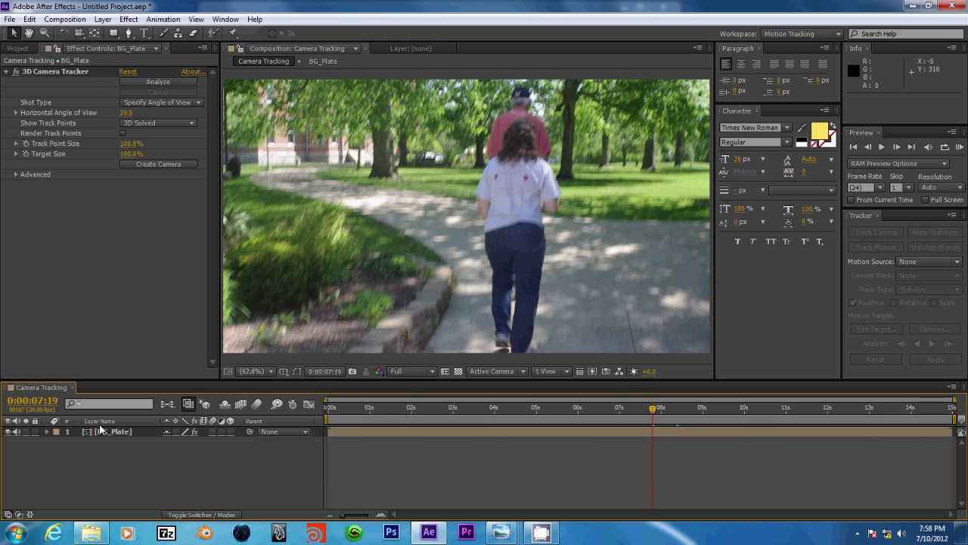
{"action": "left_click", "coordinate": [95, 432]}
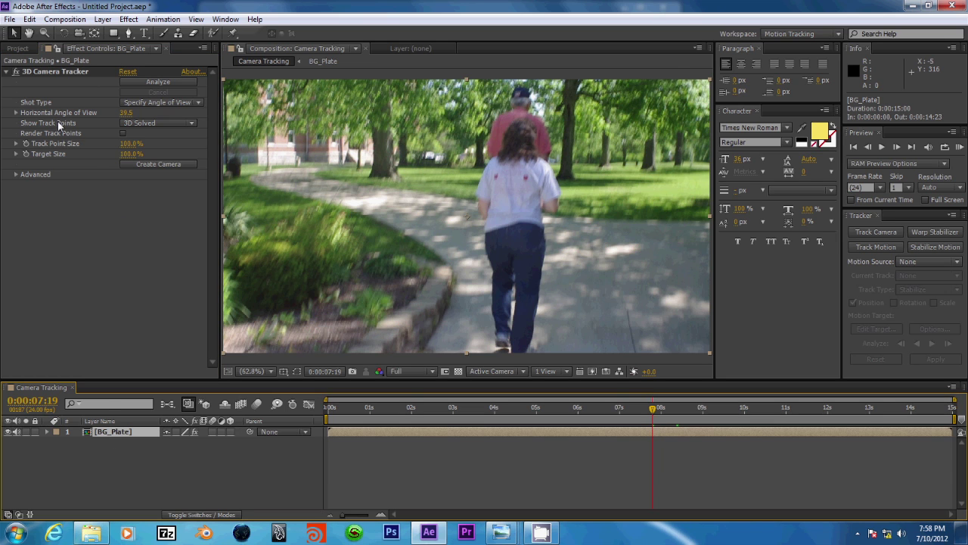
{"action": "left_click", "coordinate": [44, 148]}
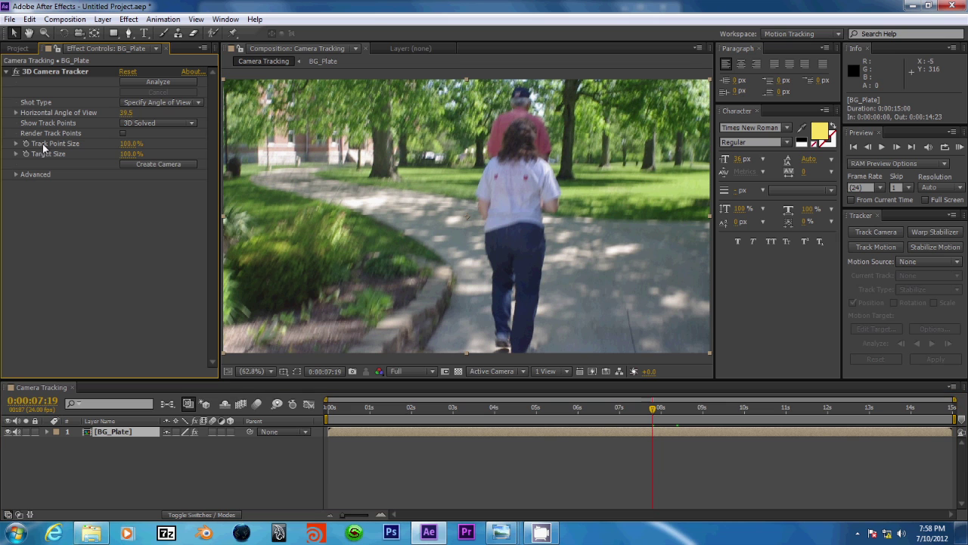
{"action": "left_click", "coordinate": [69, 73]}
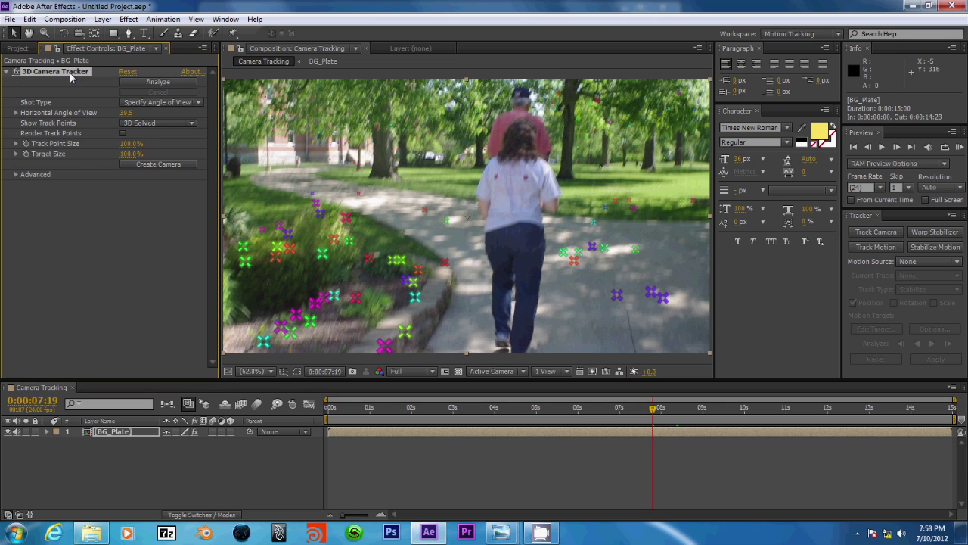
Set Track Point Size to 103% and Target Size to 90%, previewing the target on the three walkway points, and clear the point selection
{"action": "left_click_drag", "start_coordinate": [128, 149], "coordinate": [149, 165]}
{"action": "mouse_move", "coordinate": [643, 329]}
{"action": "left_mouse_down"}
{"action": "mouse_move", "coordinate": [693, 281]}
{"action": "mouse_move", "coordinate": [589, 295]}
{"action": "left_mouse_up"}
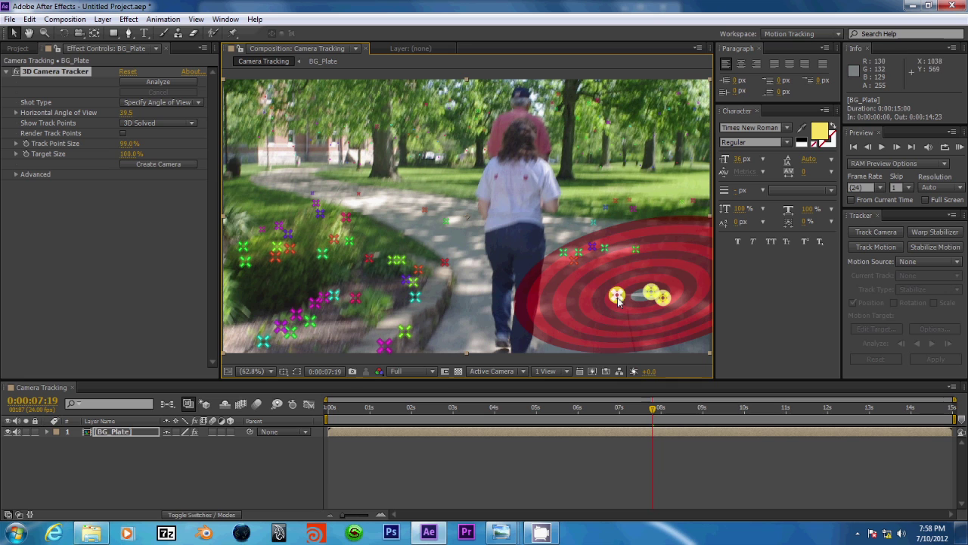
{"action": "left_click", "coordinate": [131, 162]}
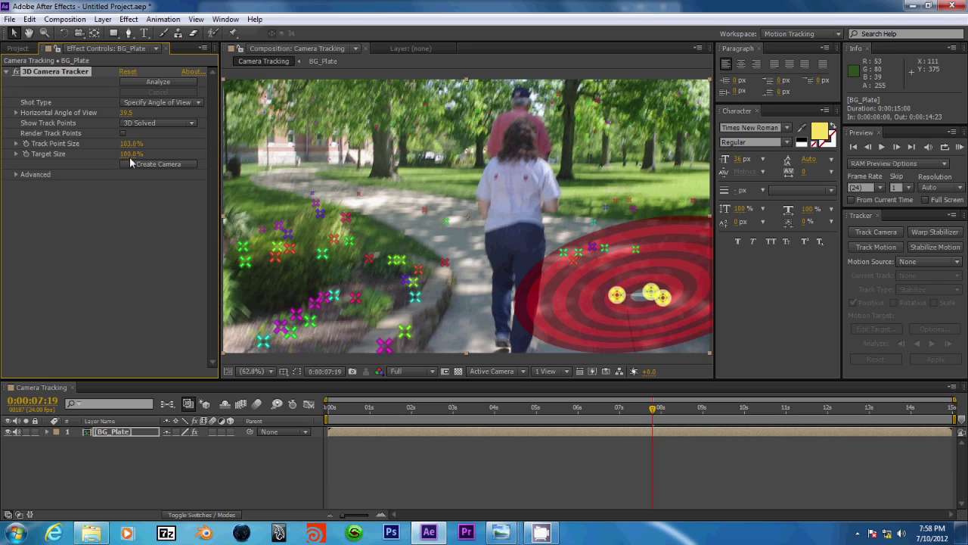
{"action": "left_click", "coordinate": [129, 144]}
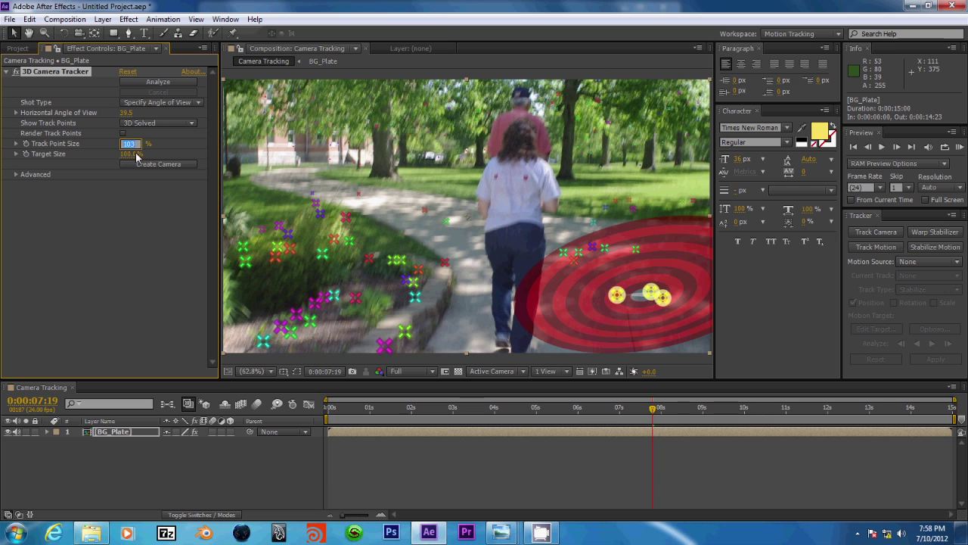
{"action": "mouse_move", "coordinate": [137, 155]}
{"action": "left_mouse_down"}
{"action": "mouse_move", "coordinate": [114, 162]}
{"action": "mouse_move", "coordinate": [140, 164]}
{"action": "left_mouse_up"}
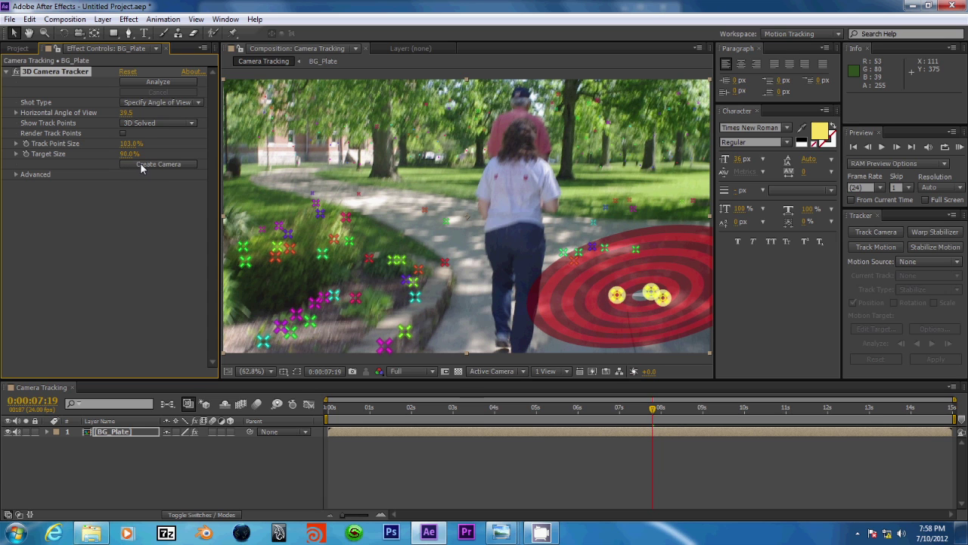
{"action": "left_click", "coordinate": [563, 344]}
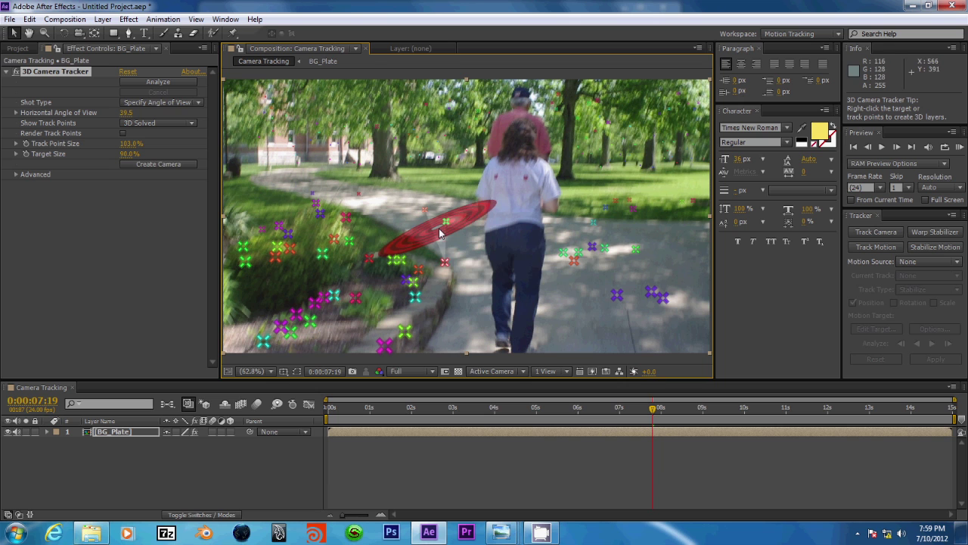
Scrub back to 0:00:06:03 at 100% magnification and examine the target plane of four track points on the walkway beside the walkers
{"action": "left_click", "coordinate": [423, 210]}
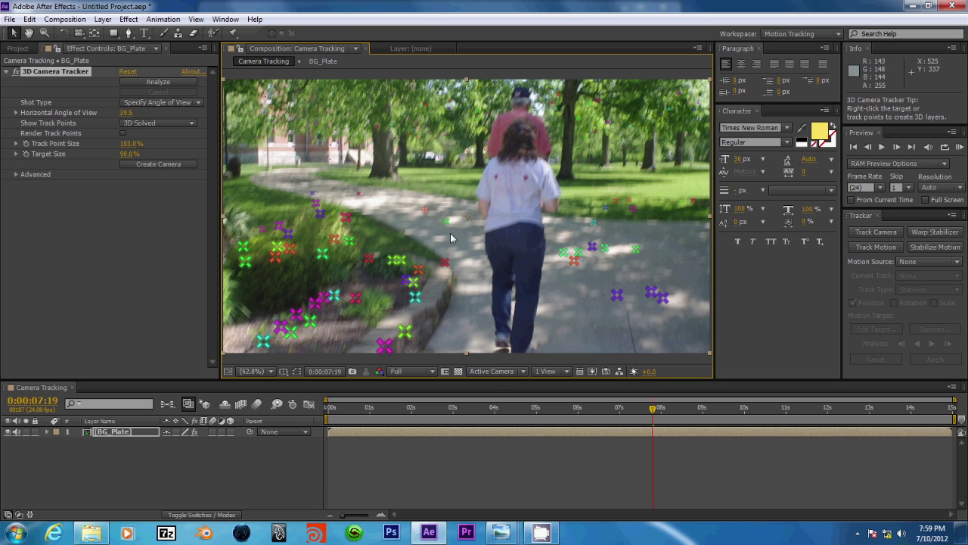
{"action": "left_click", "coordinate": [596, 406]}
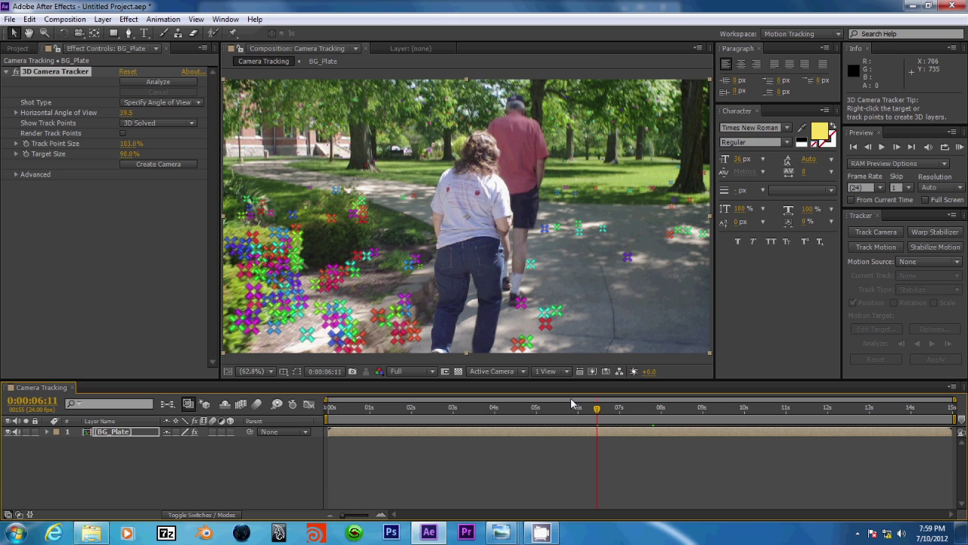
{"action": "scroll", "coordinate": [461, 264], "scroll_direction": "up", "scroll_amount": 1}
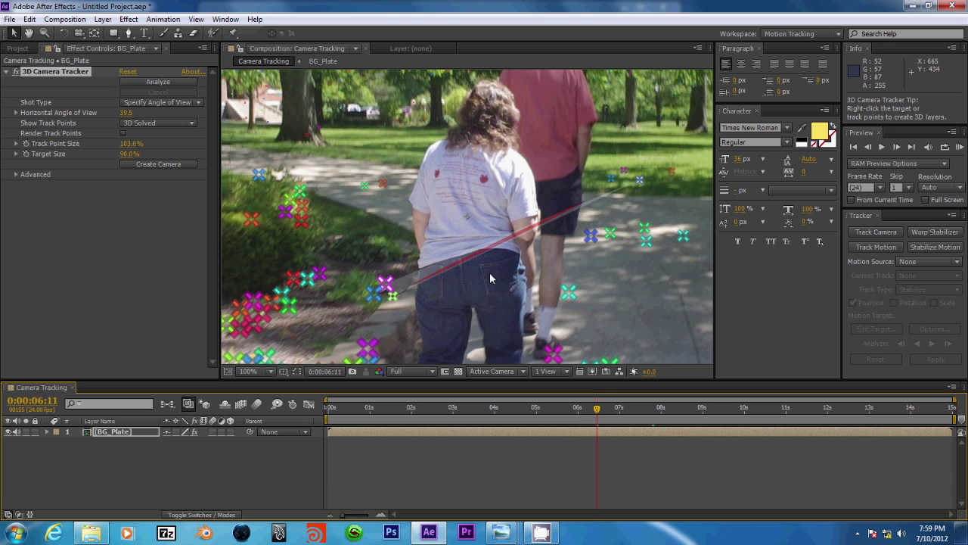
{"action": "left_click_drag", "start_coordinate": [598, 411], "coordinate": [611, 410]}
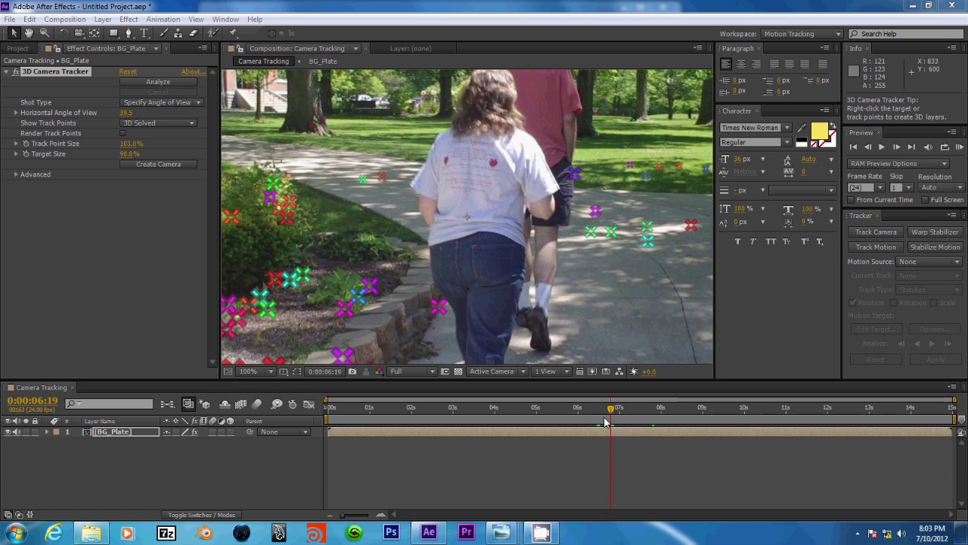
{"action": "left_click_drag", "start_coordinate": [611, 411], "coordinate": [574, 416]}
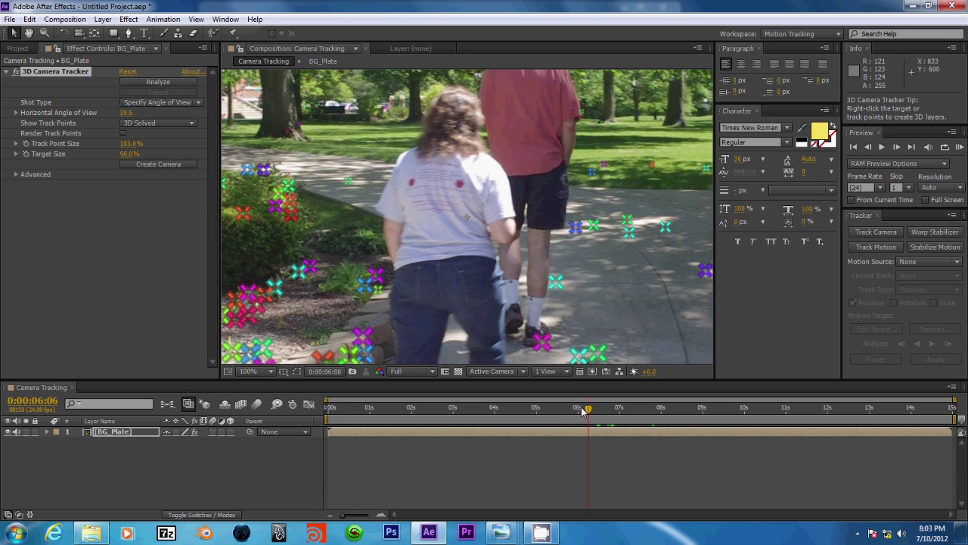
{"action": "left_click", "coordinate": [581, 407]}
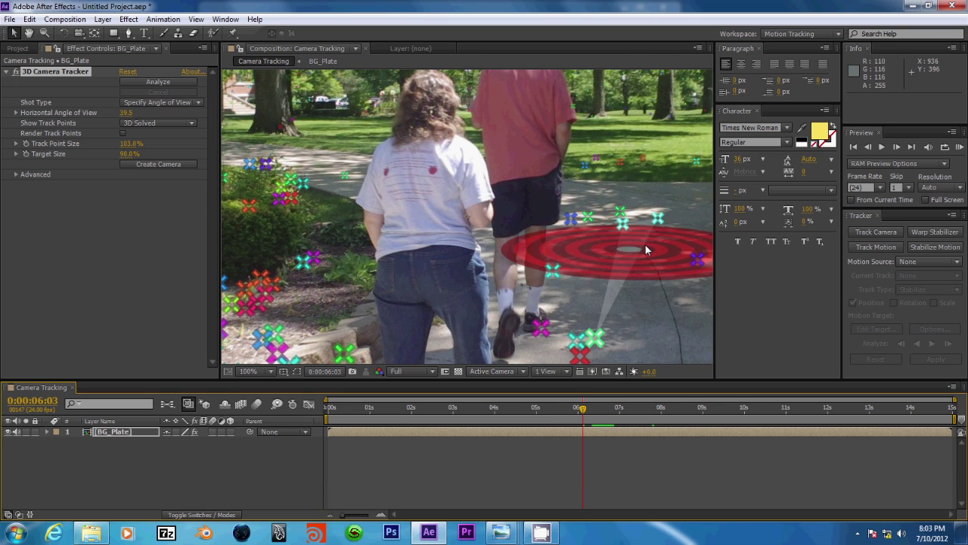
{"action": "left_click_drag", "start_coordinate": [587, 198], "coordinate": [612, 251]}
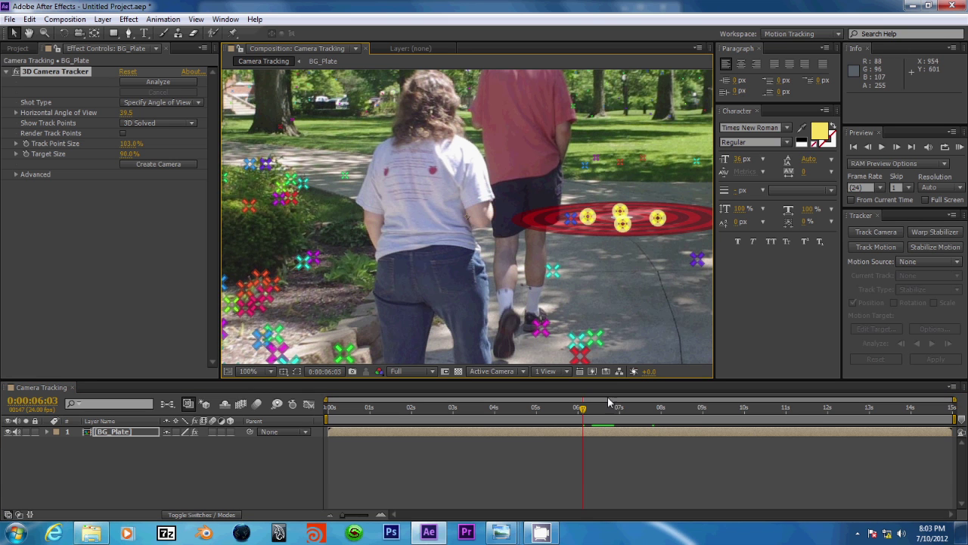
Go to 0:00:07:18 and inspect the track points on the walkway between the flower bed and the walkers
{"action": "left_click_drag", "start_coordinate": [581, 409], "coordinate": [649, 417]}
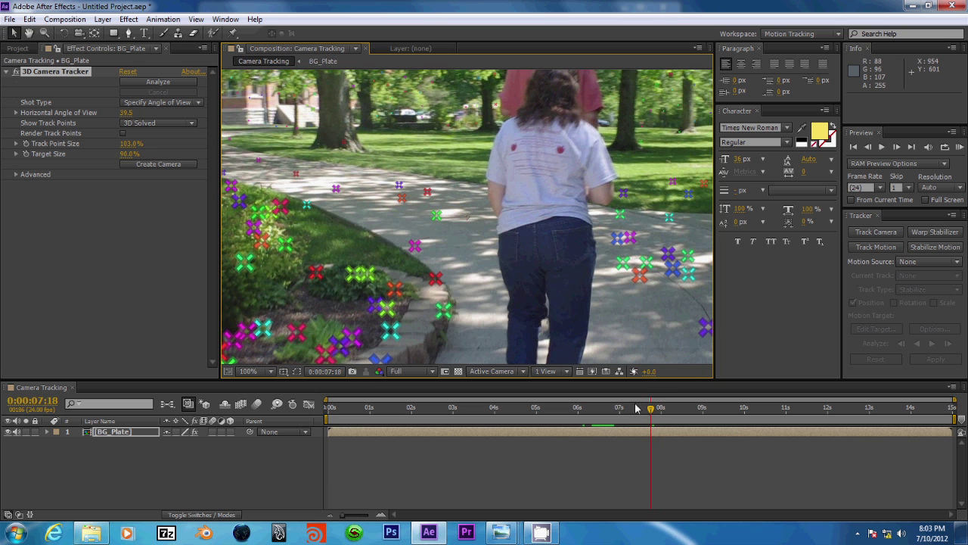
{"action": "mouse_move", "coordinate": [446, 227]}
{"action": "left_mouse_down"}
{"action": "mouse_move", "coordinate": [382, 177]}
{"action": "mouse_move", "coordinate": [434, 237]}
{"action": "left_mouse_up"}
{"action": "left_click", "coordinate": [435, 232]}
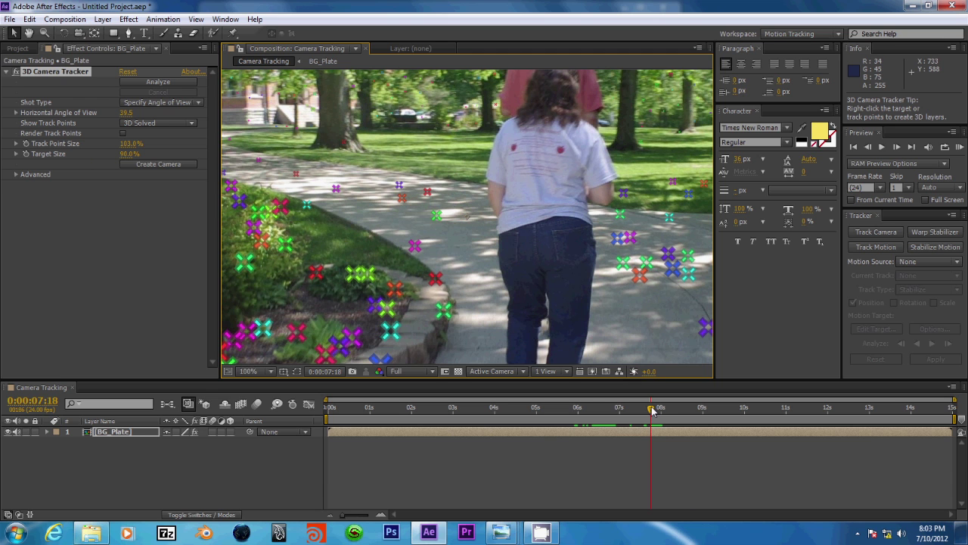
Go to 0:00:07:07 and check the target plane of four track points on the far walkway, clearing the selection
{"action": "left_click_drag", "start_coordinate": [653, 409], "coordinate": [632, 410]}
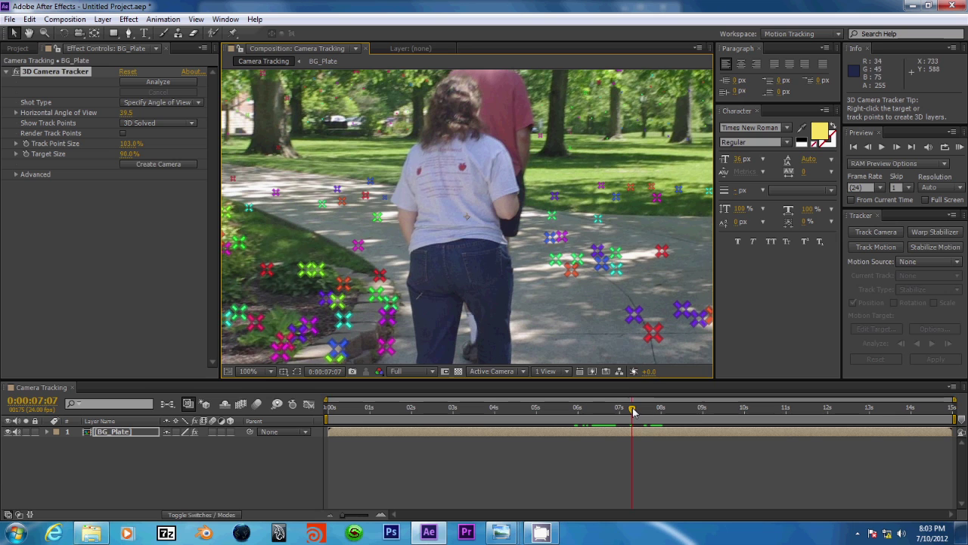
{"action": "left_click", "coordinate": [325, 208]}
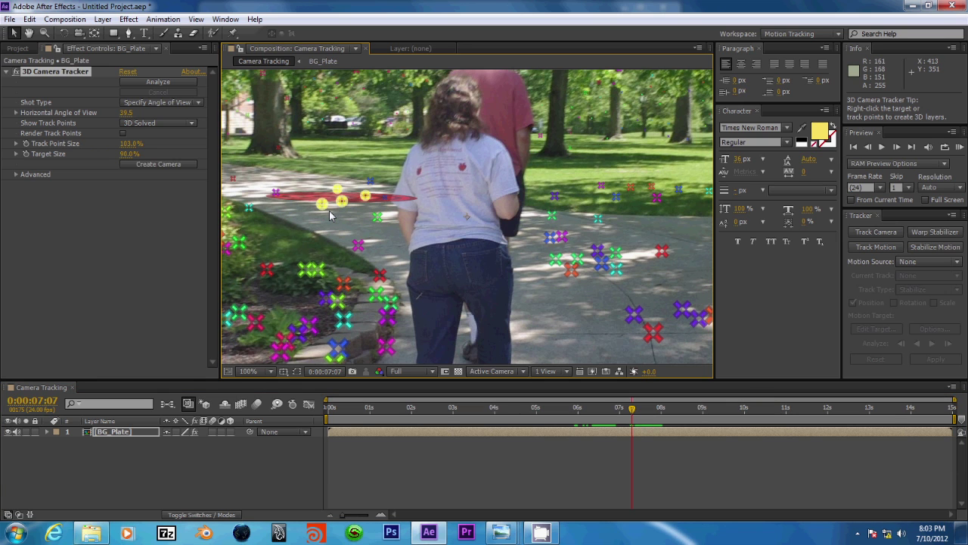
{"action": "left_click", "coordinate": [340, 213]}
{"action": "mouse_move", "coordinate": [352, 217]}
{"action": "left_mouse_down"}
{"action": "mouse_move", "coordinate": [371, 176]}
{"action": "mouse_move", "coordinate": [380, 176]}
{"action": "mouse_move", "coordinate": [341, 198]}
{"action": "mouse_move", "coordinate": [362, 188]}
{"action": "mouse_move", "coordinate": [354, 216]}
{"action": "left_mouse_up"}
{"action": "left_click", "coordinate": [365, 214]}
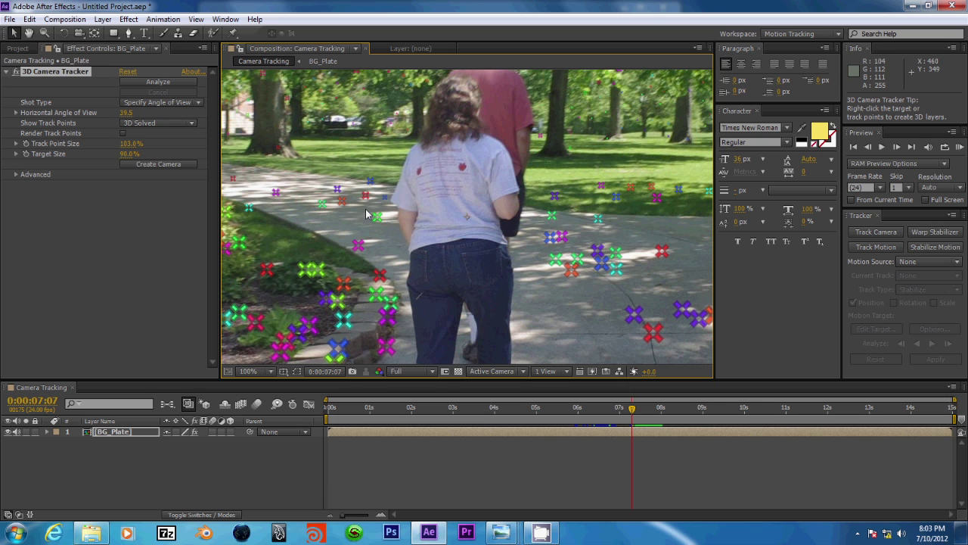
Select three far-walkway track points, including the one at the grass edge, to inspect their target's tilt, and clear the selection
{"action": "left_click_drag", "start_coordinate": [365, 182], "coordinate": [361, 200]}
{"action": "left_click", "coordinate": [342, 200], "text": "shift"}
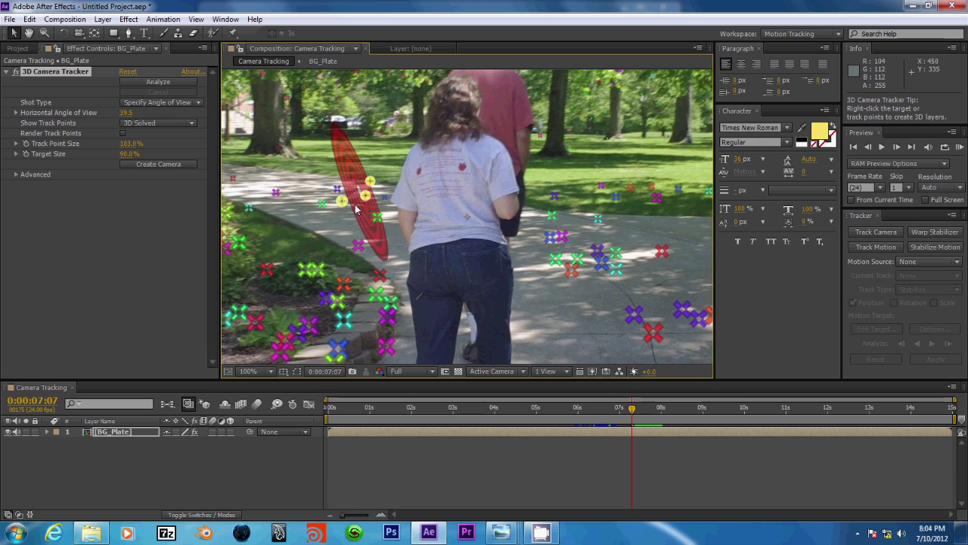
{"action": "left_click", "coordinate": [354, 218]}
{"action": "left_click", "coordinate": [366, 195]}
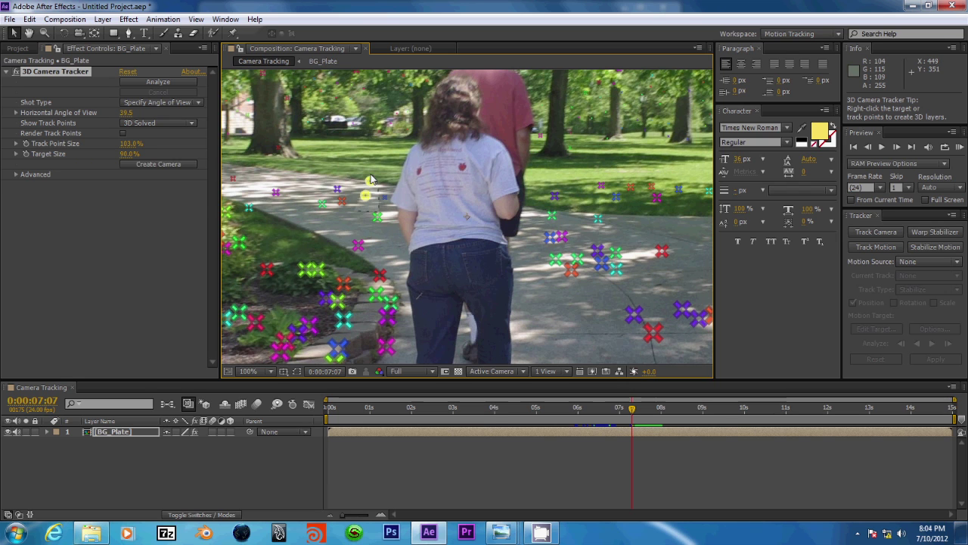
{"action": "left_click", "coordinate": [369, 181], "text": "shift"}
{"action": "left_click", "coordinate": [341, 200], "text": "shift"}
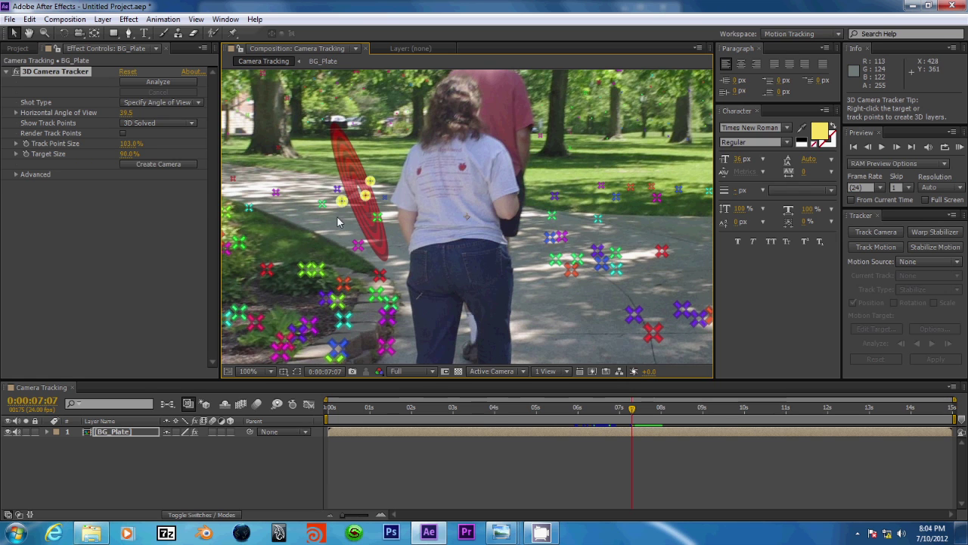
{"action": "left_click", "coordinate": [339, 221]}
Compare the target planes of two other three-point combinations on the far walkway, ending with the wider-spaced points nearer the flower bed
{"action": "left_click", "coordinate": [337, 190]}
{"action": "left_click", "coordinate": [342, 201], "text": "shift"}
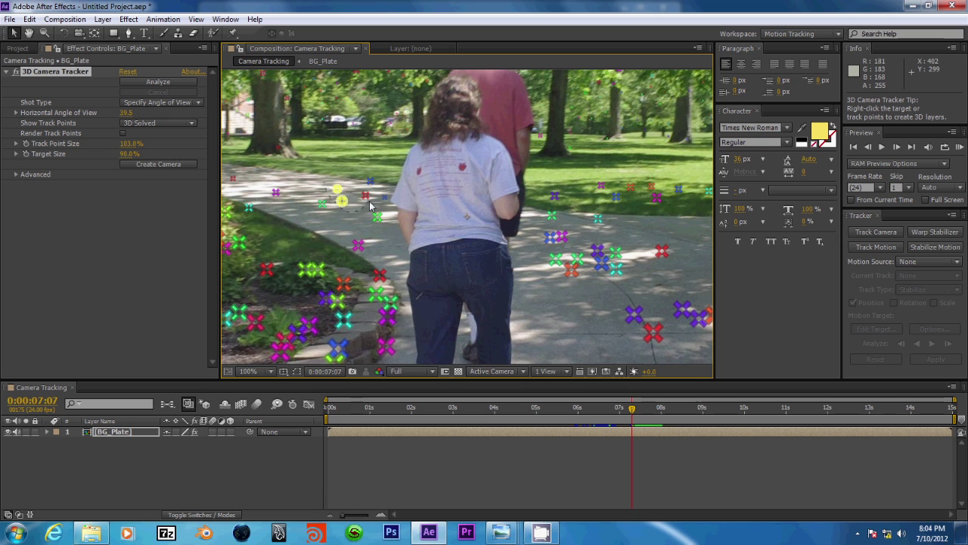
{"action": "left_click", "coordinate": [365, 195], "text": "shift"}
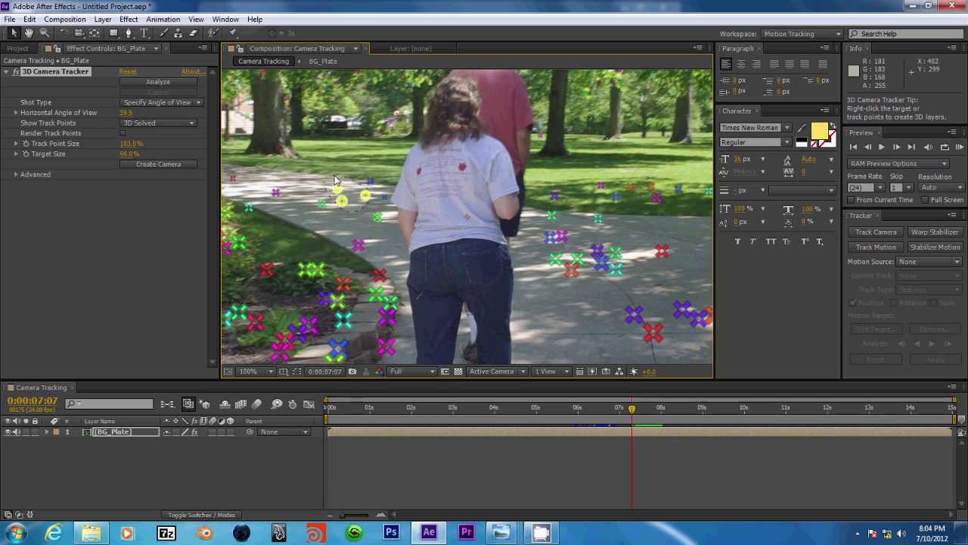
{"action": "left_click", "coordinate": [346, 219]}
{"action": "left_click", "coordinate": [325, 203]}
{"action": "left_click", "coordinate": [322, 202], "text": "shift"}
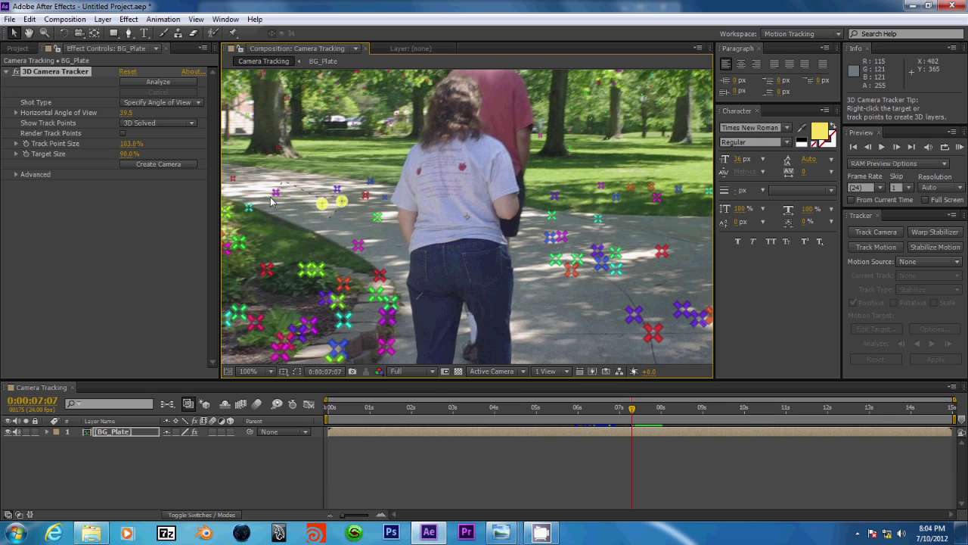
{"action": "left_click", "coordinate": [276, 192], "text": "shift"}
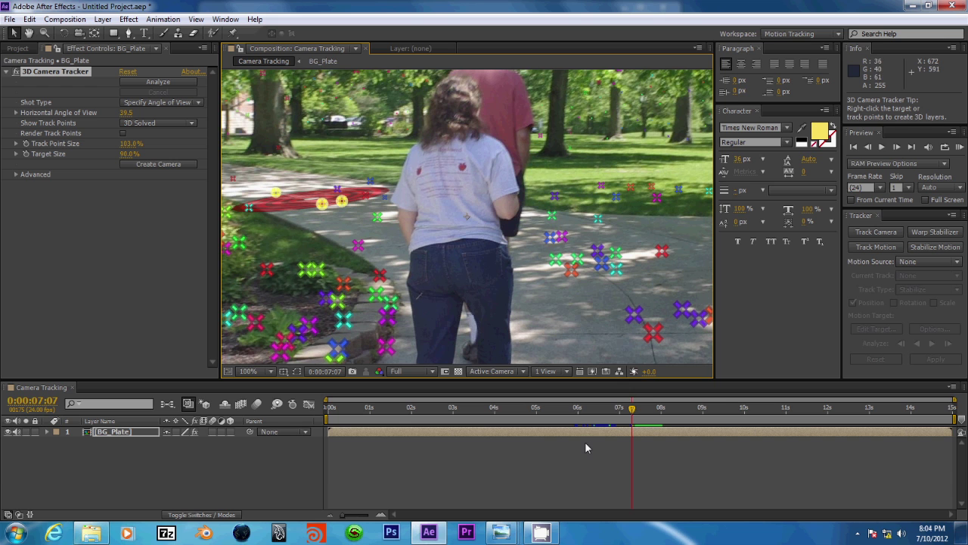
Scrub from 0:00:06:03 to 0:00:07:20 and examine the target plane of four track points between the flower bed and the walkers
{"action": "left_click", "coordinate": [582, 409]}
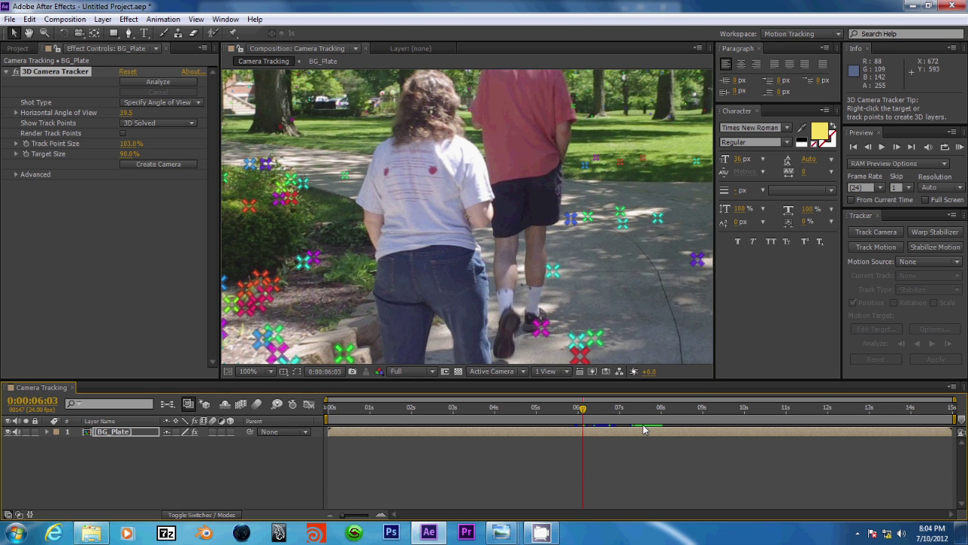
{"action": "left_click", "coordinate": [611, 410]}
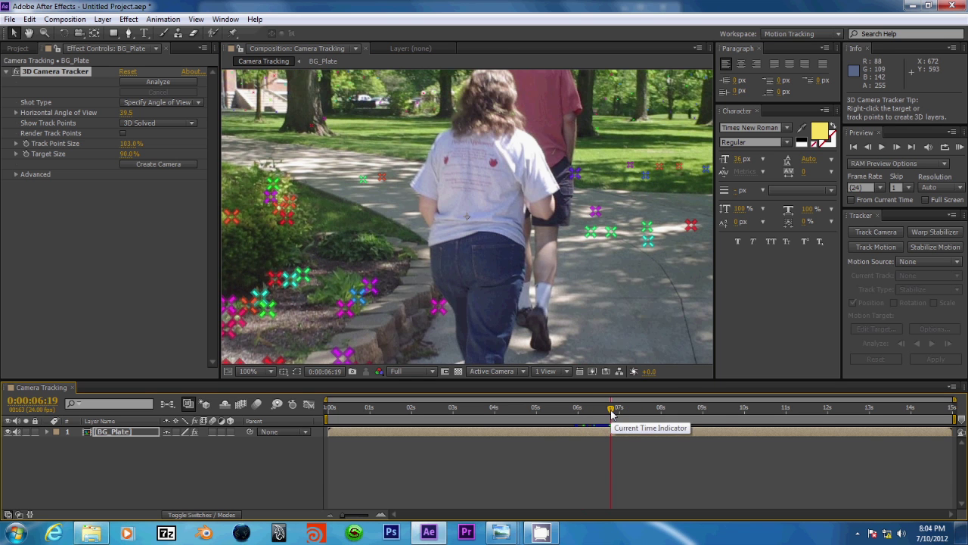
{"action": "left_click_drag", "start_coordinate": [611, 410], "coordinate": [645, 417]}
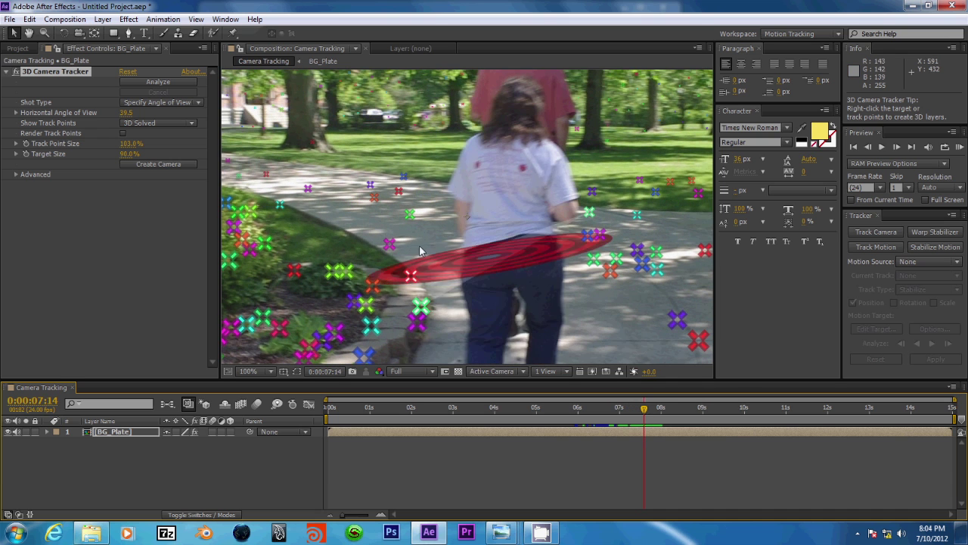
{"action": "left_click_drag", "start_coordinate": [643, 411], "coordinate": [655, 411]}
{"action": "mouse_move", "coordinate": [446, 264]}
{"action": "left_mouse_down"}
{"action": "mouse_move", "coordinate": [456, 222]}
{"action": "mouse_move", "coordinate": [431, 201]}
{"action": "mouse_move", "coordinate": [390, 217]}
{"action": "mouse_move", "coordinate": [456, 251]}
{"action": "left_mouse_up"}
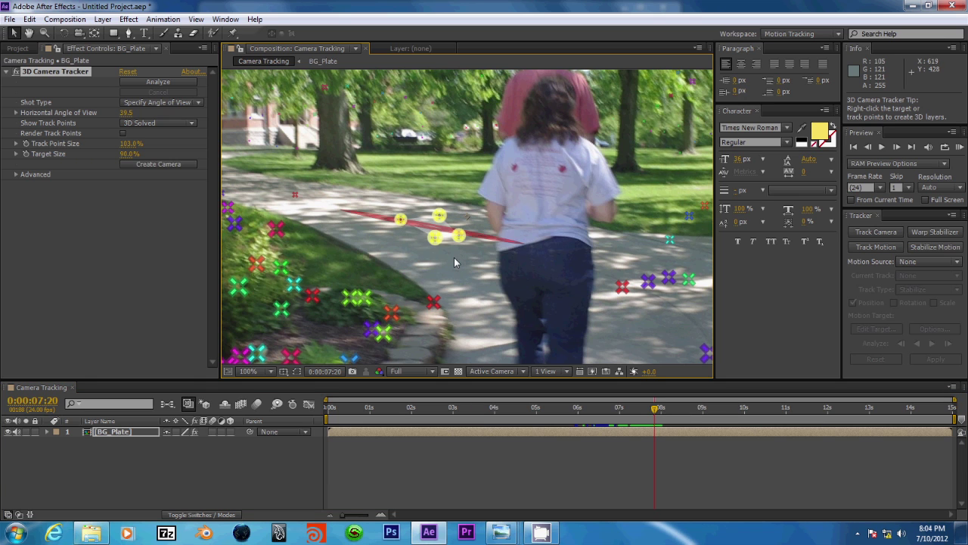
Undo the last tracker value change, restoring the target size to 100%, and return to the Camera Tracking composition
{"action": "double_click", "coordinate": [449, 258]}
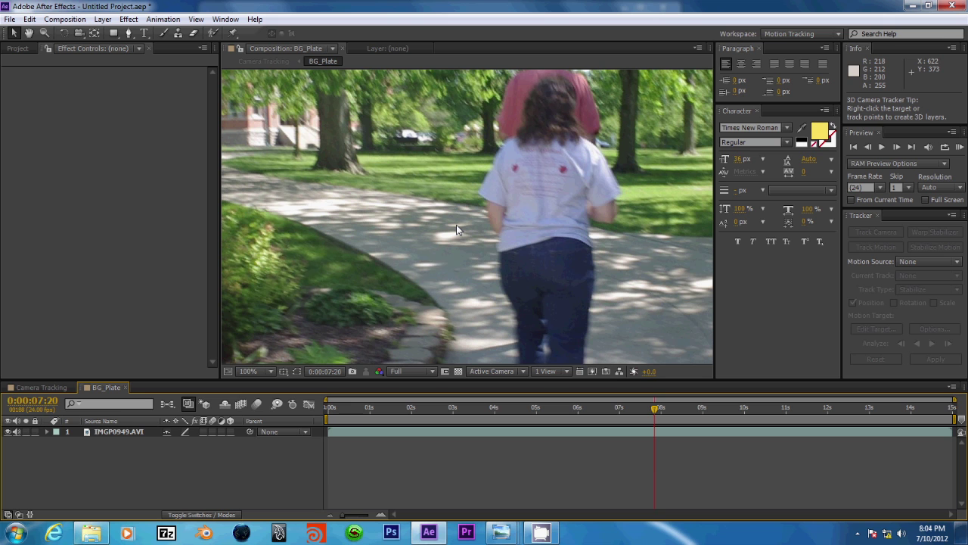
{"action": "left_click", "coordinate": [29, 19]}
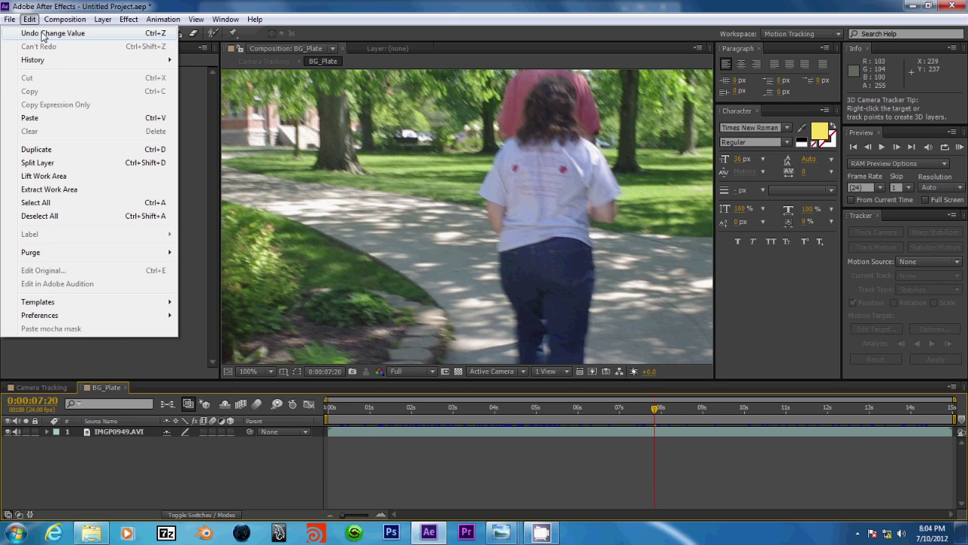
{"action": "left_click", "coordinate": [43, 33]}
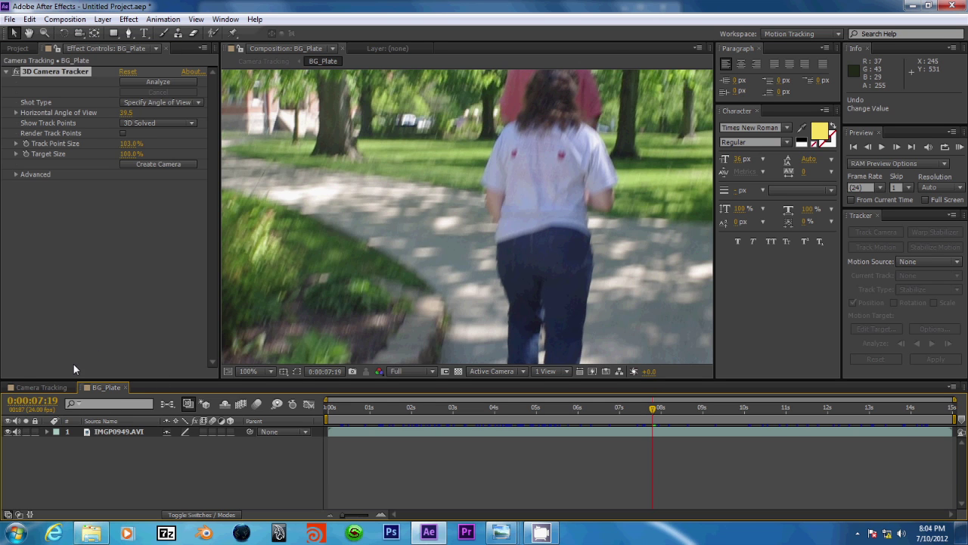
{"action": "left_click", "coordinate": [38, 387]}
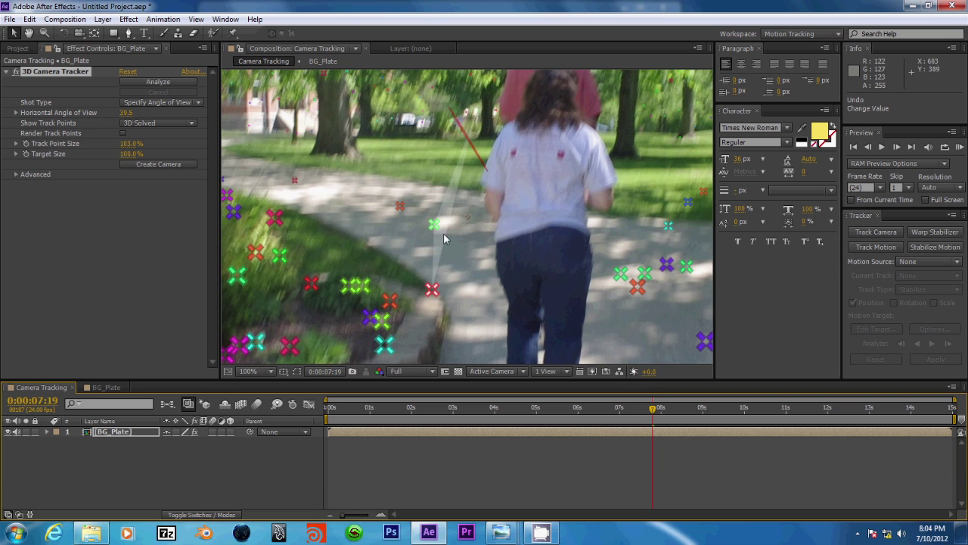
Go to 0:00:08:03 and compare the target planes of several track point combinations on the walkway beside the walkers, clearing the selection
{"action": "mouse_move", "coordinate": [654, 412]}
{"action": "left_mouse_down"}
{"action": "mouse_move", "coordinate": [612, 418]}
{"action": "mouse_move", "coordinate": [674, 420]}
{"action": "mouse_move", "coordinate": [666, 419]}
{"action": "left_mouse_up"}
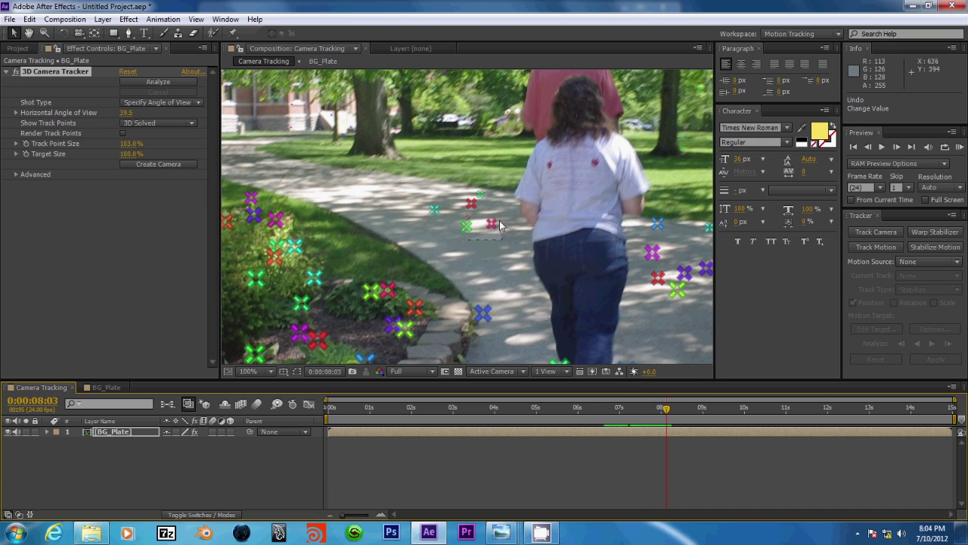
{"action": "left_click_drag", "start_coordinate": [468, 241], "coordinate": [502, 195]}
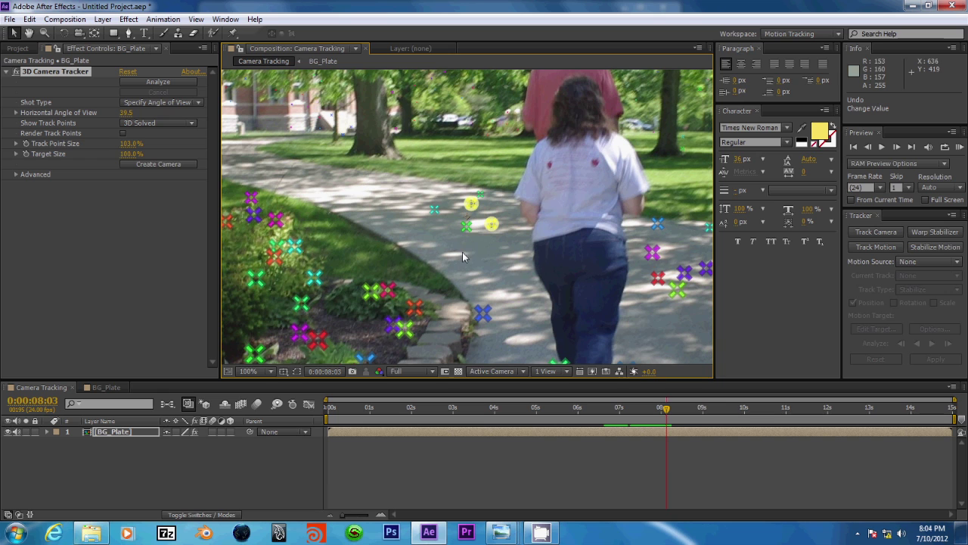
{"action": "mouse_move", "coordinate": [478, 252]}
{"action": "left_mouse_down"}
{"action": "mouse_move", "coordinate": [503, 227]}
{"action": "mouse_move", "coordinate": [479, 199]}
{"action": "mouse_move", "coordinate": [456, 211]}
{"action": "left_mouse_up"}
{"action": "left_click", "coordinate": [469, 251]}
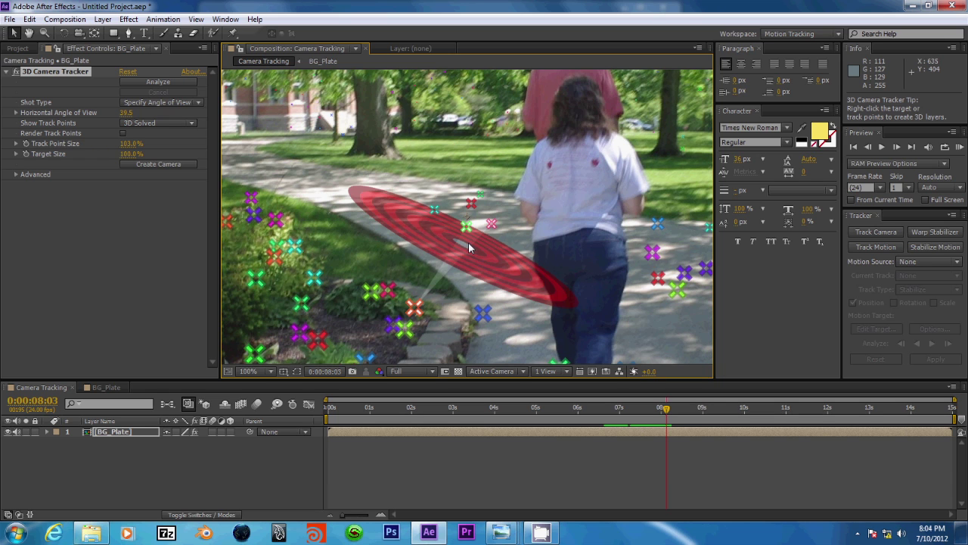
{"action": "mouse_move", "coordinate": [470, 244]}
{"action": "left_mouse_down"}
{"action": "mouse_move", "coordinate": [509, 214]}
{"action": "mouse_move", "coordinate": [501, 198]}
{"action": "mouse_move", "coordinate": [472, 193]}
{"action": "left_mouse_up"}
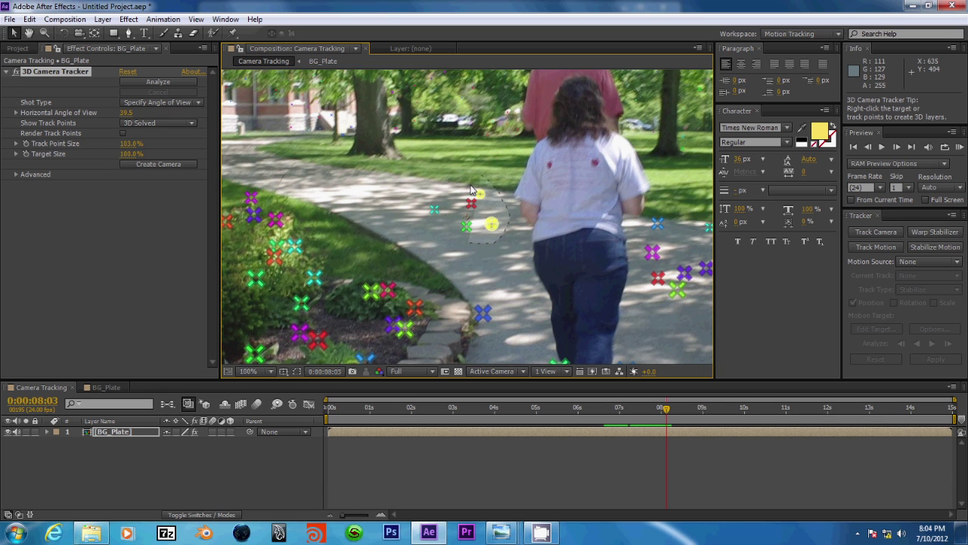
{"action": "left_click", "coordinate": [485, 255]}
{"action": "mouse_move", "coordinate": [453, 242]}
{"action": "left_mouse_down"}
{"action": "mouse_move", "coordinate": [476, 208]}
{"action": "mouse_move", "coordinate": [462, 191]}
{"action": "mouse_move", "coordinate": [431, 204]}
{"action": "mouse_move", "coordinate": [454, 241]}
{"action": "left_mouse_up"}
{"action": "left_click", "coordinate": [473, 255]}
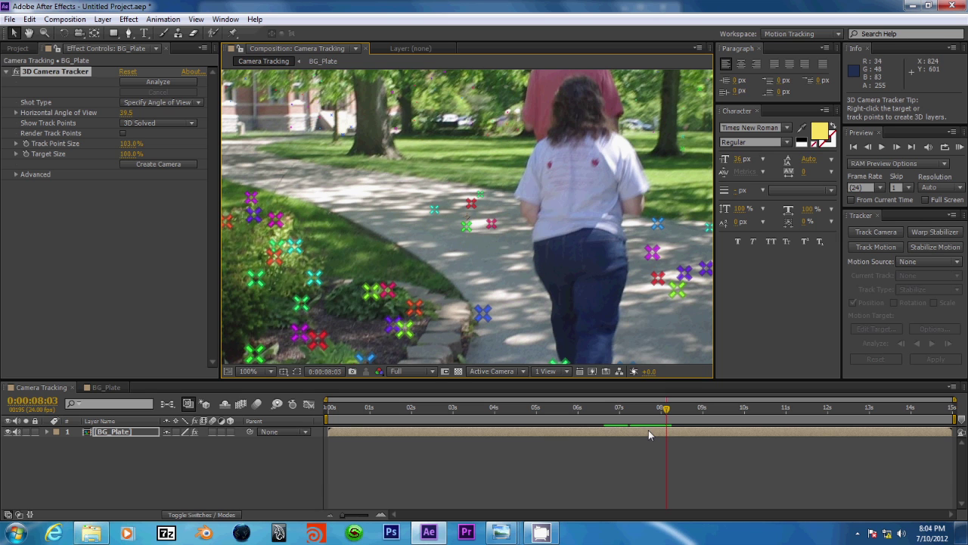
Go to 0:00:09:14 and inspect the target plane of three walkway track points, including the one nearest the man's leg, and clear the selection
{"action": "left_click_drag", "start_coordinate": [665, 415], "coordinate": [727, 425]}
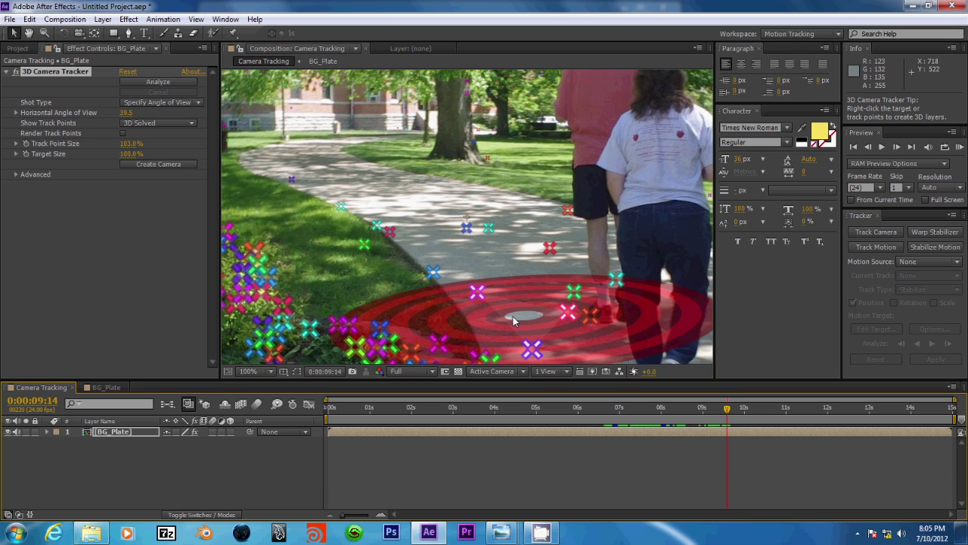
{"action": "left_click", "coordinate": [496, 307]}
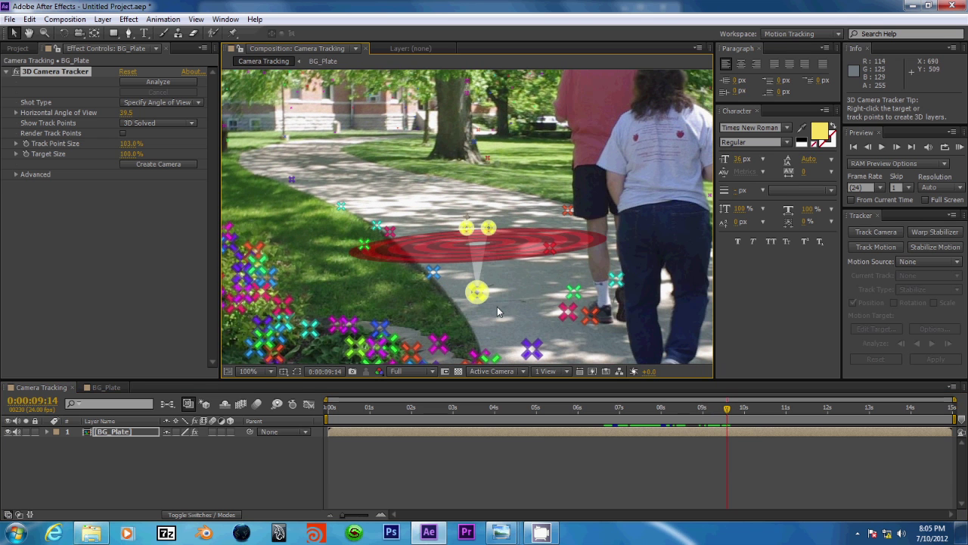
{"action": "left_click", "coordinate": [549, 248]}
{"action": "left_click", "coordinate": [466, 227], "text": "shift"}
{"action": "left_click", "coordinate": [488, 227], "text": "shift"}
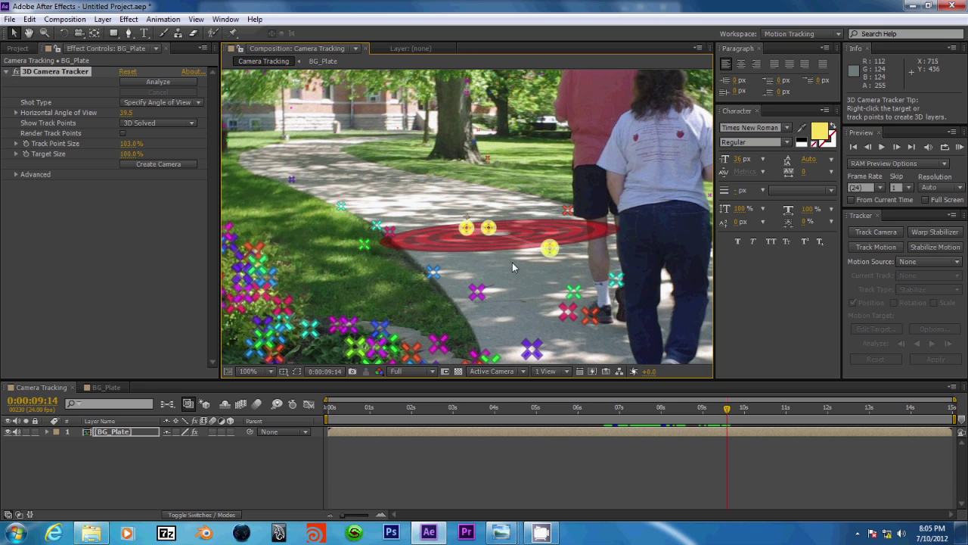
{"action": "left_click", "coordinate": [512, 263]}
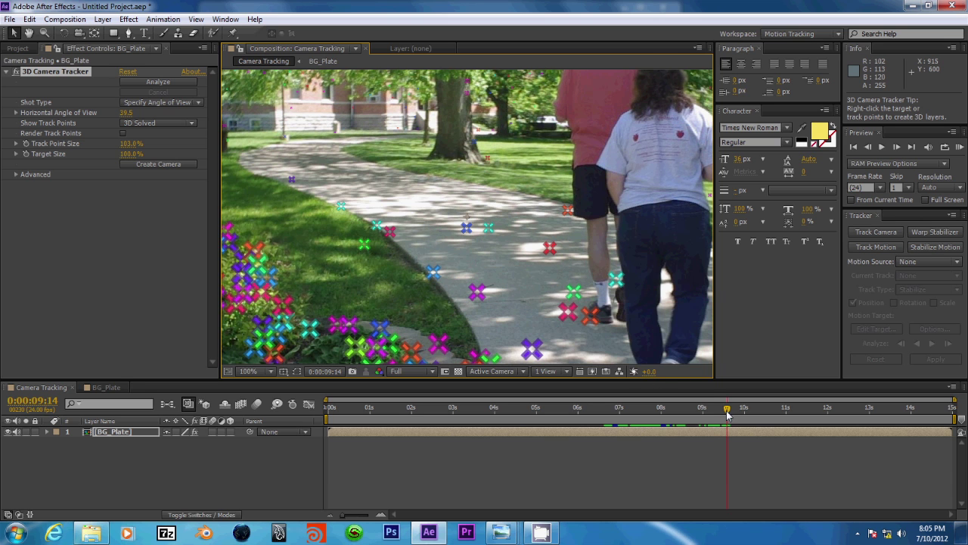
At 0:00:09:19, compare the target plane of the three mid-walkway track points with a four-point selection reaching the grass edge
{"action": "left_click_drag", "start_coordinate": [727, 412], "coordinate": [736, 383]}
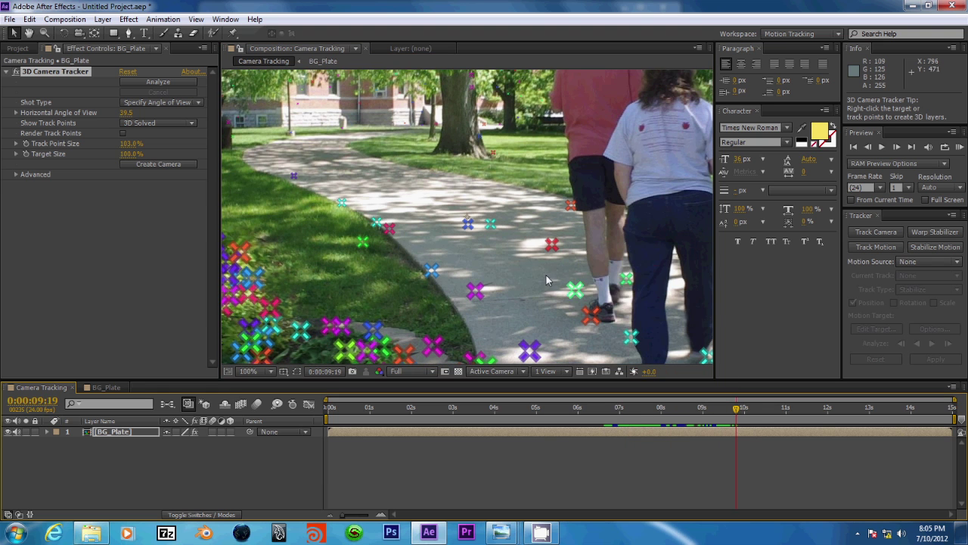
{"action": "mouse_move", "coordinate": [521, 269]}
{"action": "left_mouse_down"}
{"action": "mouse_move", "coordinate": [573, 243]}
{"action": "mouse_move", "coordinate": [498, 192]}
{"action": "mouse_move", "coordinate": [446, 195]}
{"action": "mouse_move", "coordinate": [475, 258]}
{"action": "mouse_move", "coordinate": [517, 277]}
{"action": "left_mouse_up"}
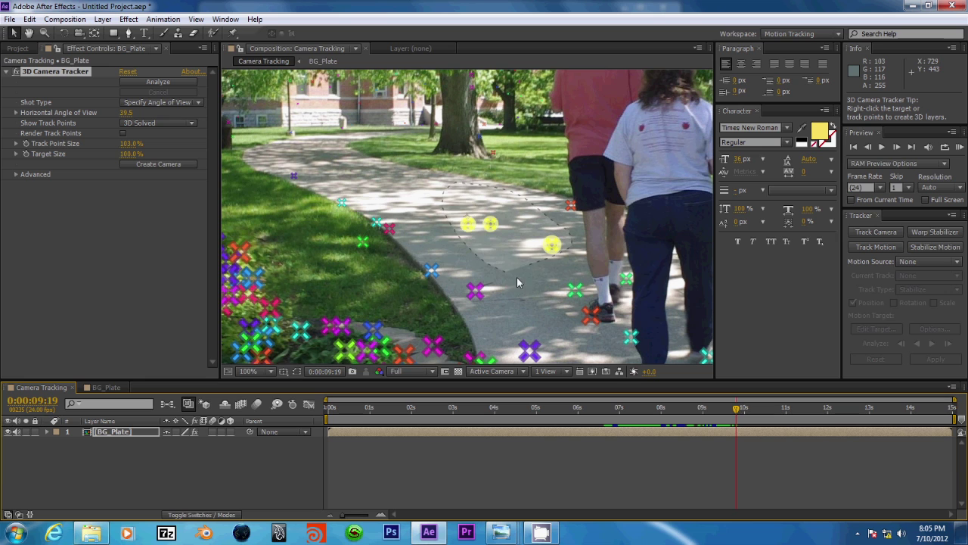
{"action": "mouse_move", "coordinate": [552, 256]}
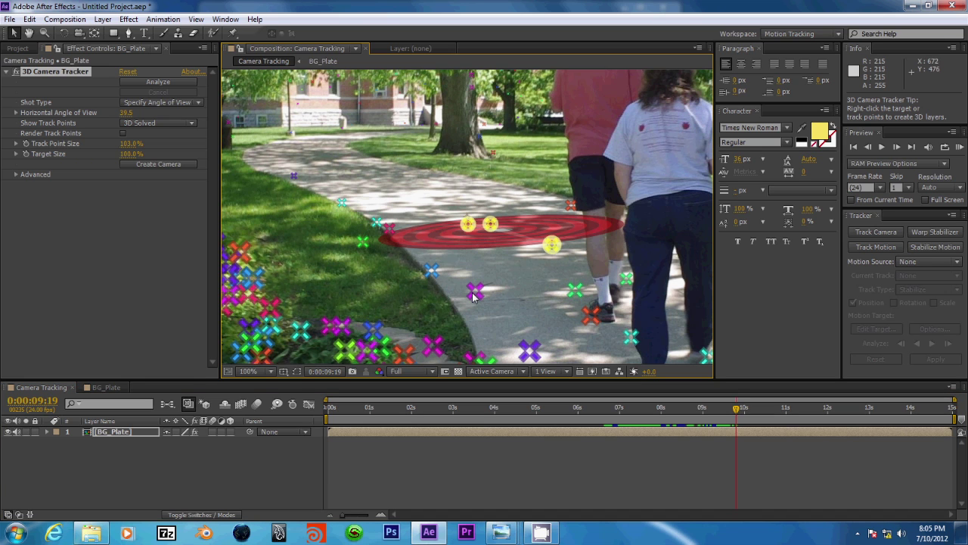
{"action": "mouse_move", "coordinate": [499, 305]}
{"action": "left_mouse_down"}
{"action": "mouse_move", "coordinate": [515, 282]}
{"action": "mouse_move", "coordinate": [472, 190]}
{"action": "mouse_move", "coordinate": [443, 296]}
{"action": "left_mouse_up"}
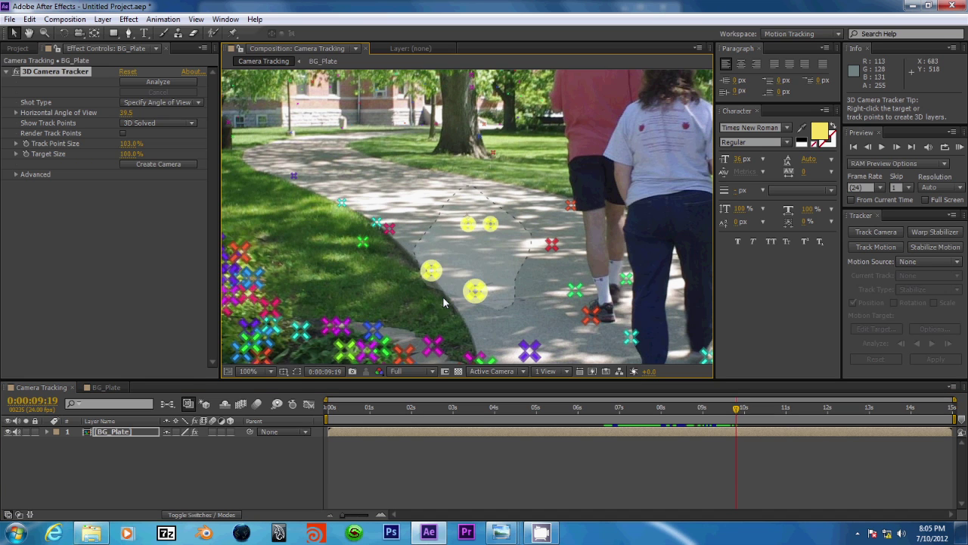
{"action": "left_click", "coordinate": [508, 301]}
{"action": "mouse_move", "coordinate": [561, 285]}
{"action": "left_mouse_down"}
{"action": "mouse_move", "coordinate": [567, 262]}
{"action": "mouse_move", "coordinate": [534, 216]}
{"action": "mouse_move", "coordinate": [460, 214]}
{"action": "mouse_move", "coordinate": [514, 276]}
{"action": "left_mouse_up"}
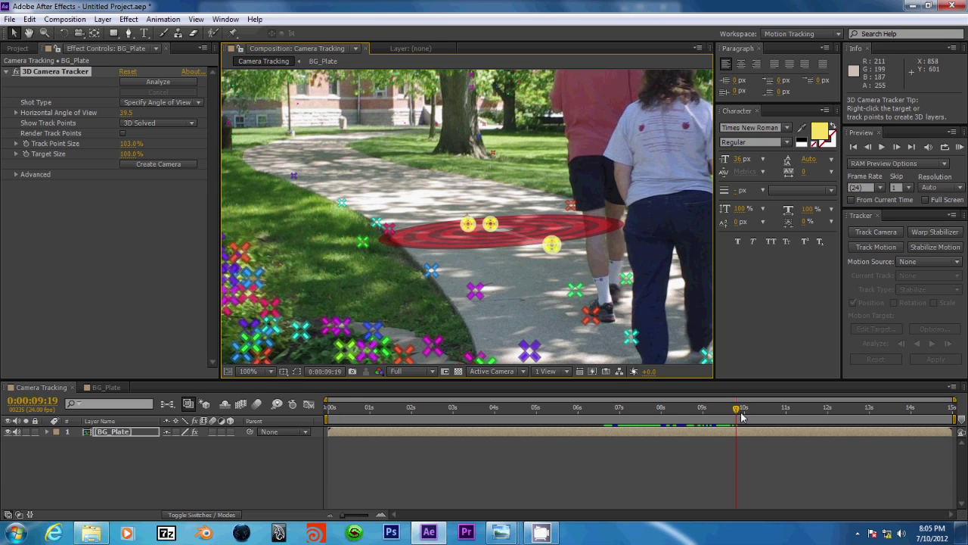
Check the target plane of four walkway track points at 0:00:10:21 and examine the far walkway points around 0:00:05:00
{"action": "left_click_drag", "start_coordinate": [737, 412], "coordinate": [781, 412]}
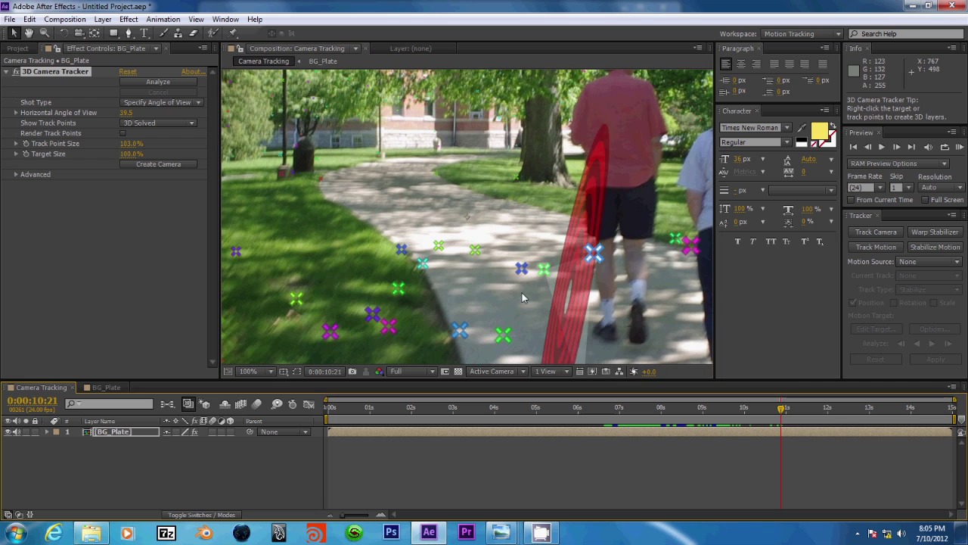
{"action": "mouse_move", "coordinate": [486, 292]}
{"action": "left_mouse_down"}
{"action": "mouse_move", "coordinate": [557, 264]}
{"action": "mouse_move", "coordinate": [434, 226]}
{"action": "mouse_move", "coordinate": [473, 274]}
{"action": "left_mouse_up"}
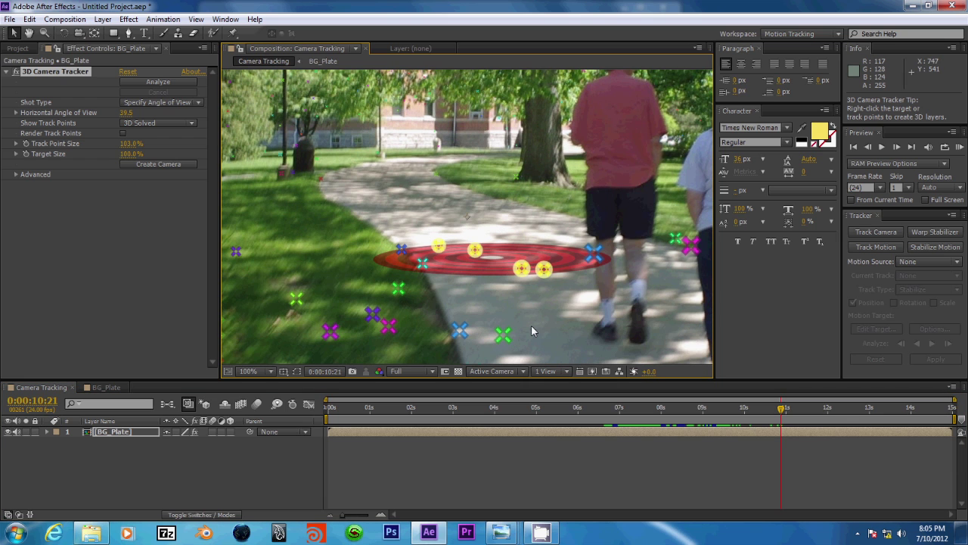
{"action": "left_click", "coordinate": [512, 407]}
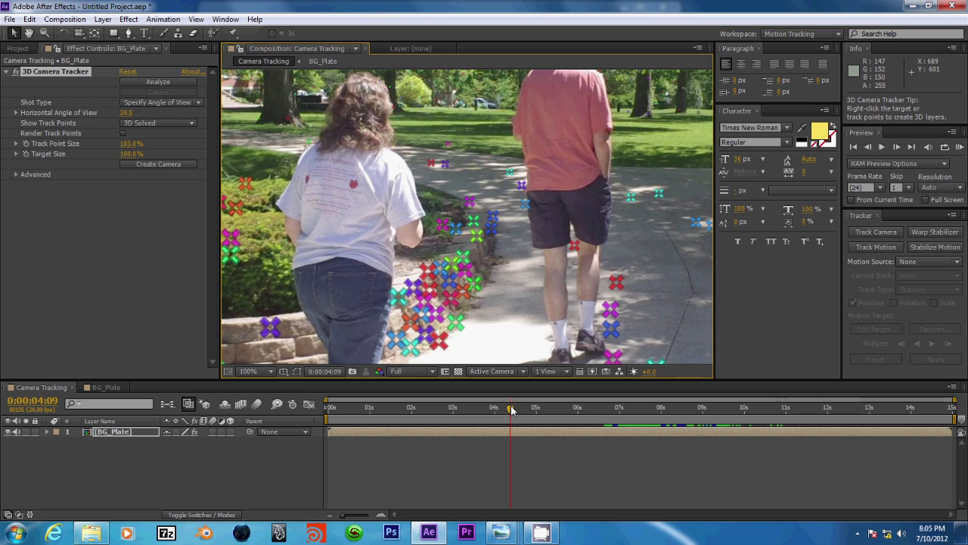
{"action": "left_click_drag", "start_coordinate": [517, 409], "coordinate": [536, 412]}
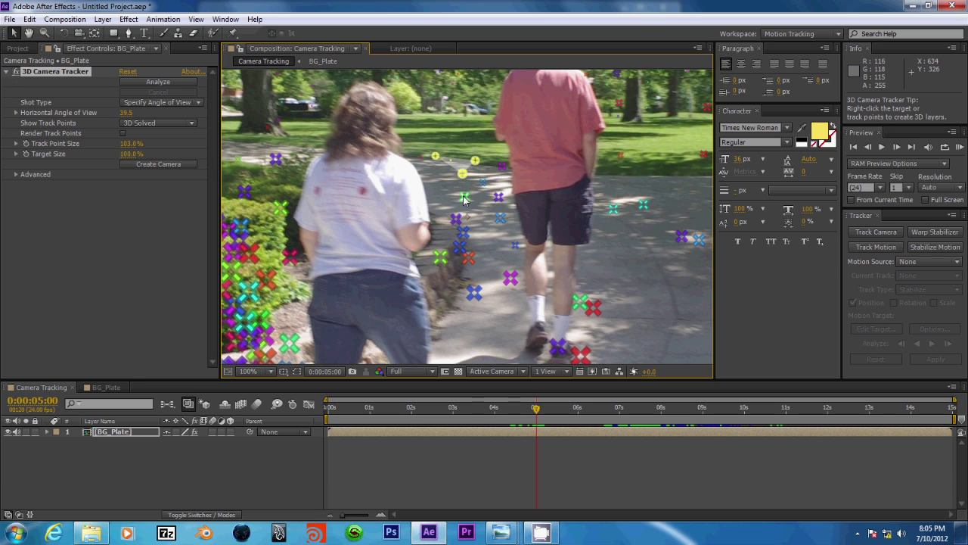
Select three track points on the far walkway between the walkers at 0:00:04:11 and create the 3D tracker camera
{"action": "left_click_drag", "start_coordinate": [550, 406], "coordinate": [515, 407]}
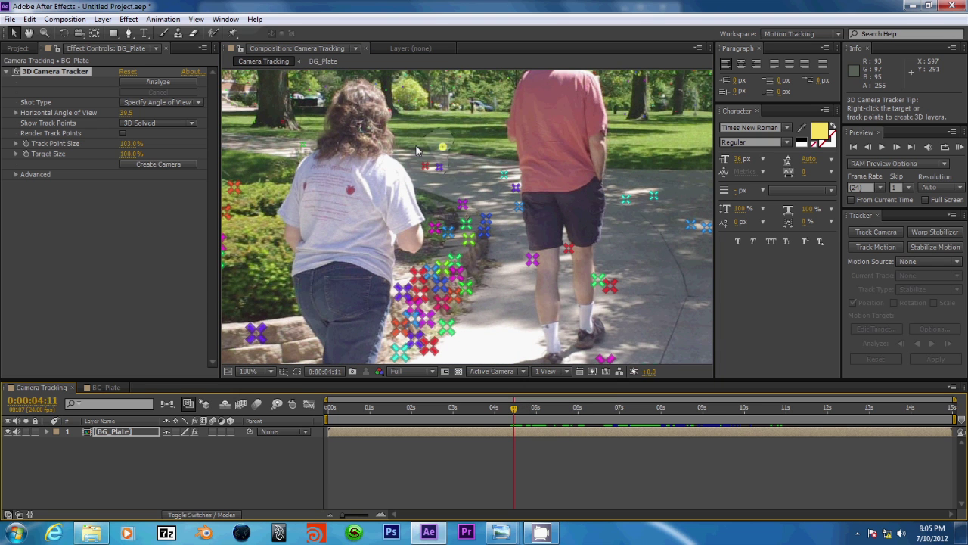
{"action": "left_click_drag", "start_coordinate": [434, 177], "coordinate": [442, 187]}
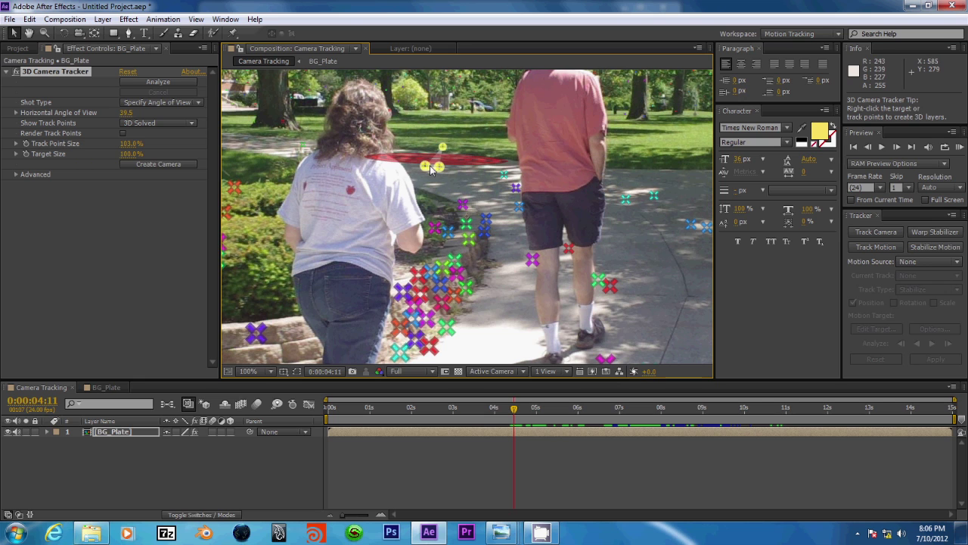
{"action": "right_click", "coordinate": [433, 168]}
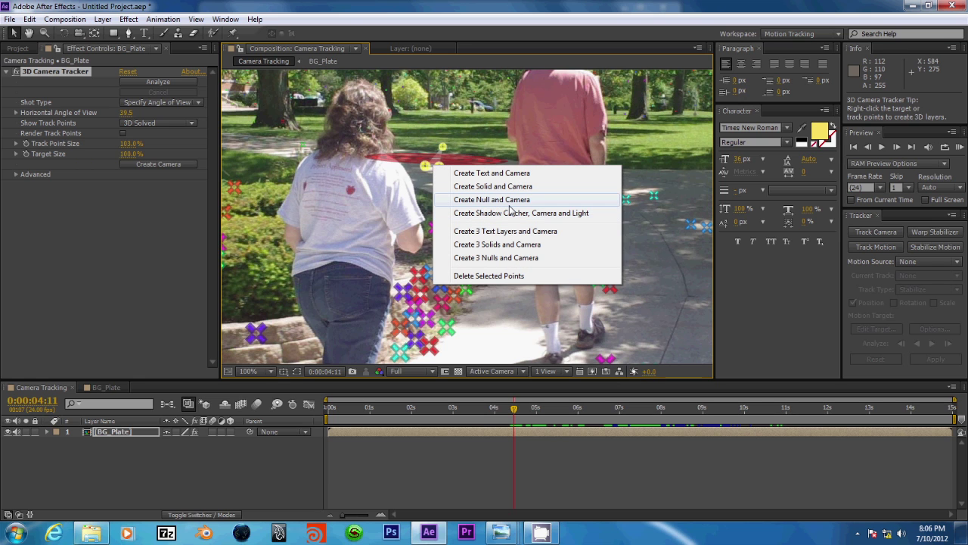
{"action": "left_click", "coordinate": [137, 164]}
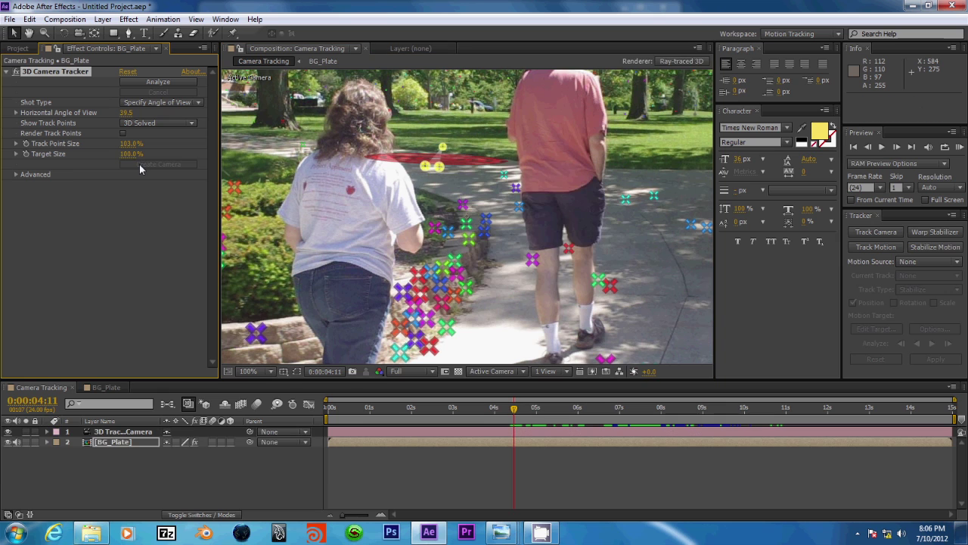
Create a shadow catcher and light from the three selected track points, and move the playhead to 0:00:04:19
{"action": "right_click", "coordinate": [438, 169]}
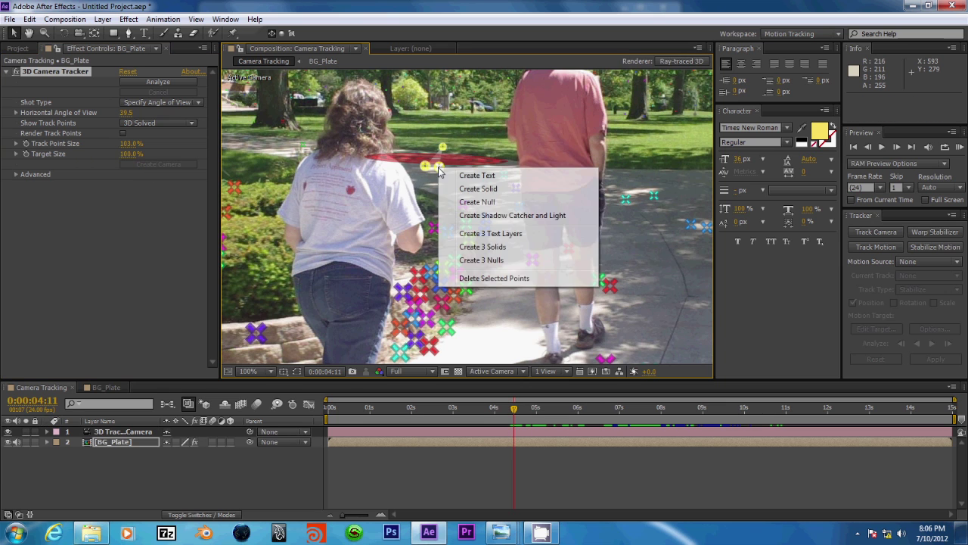
{"action": "left_click", "coordinate": [480, 218]}
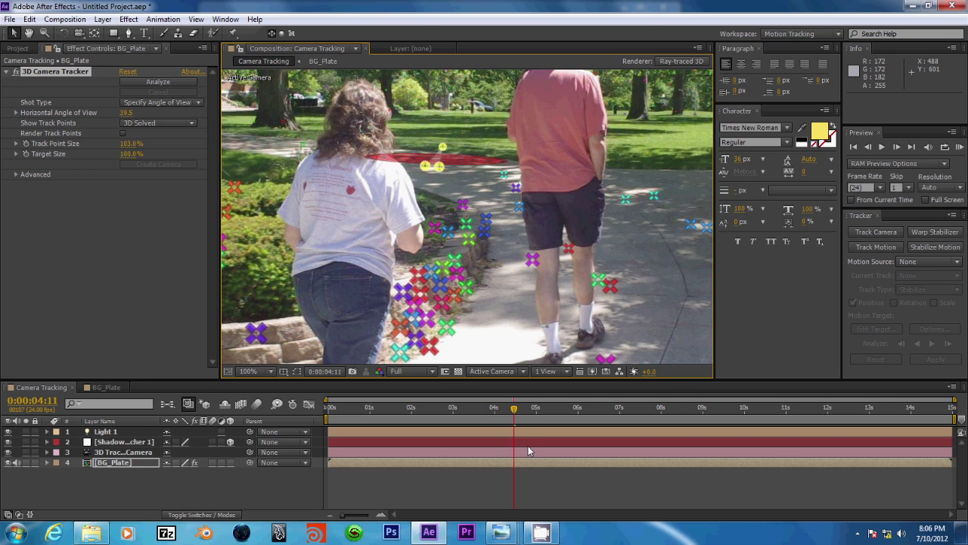
{"action": "left_click", "coordinate": [518, 410]}
{"action": "left_click_drag", "start_coordinate": [518, 410], "coordinate": [529, 410]}
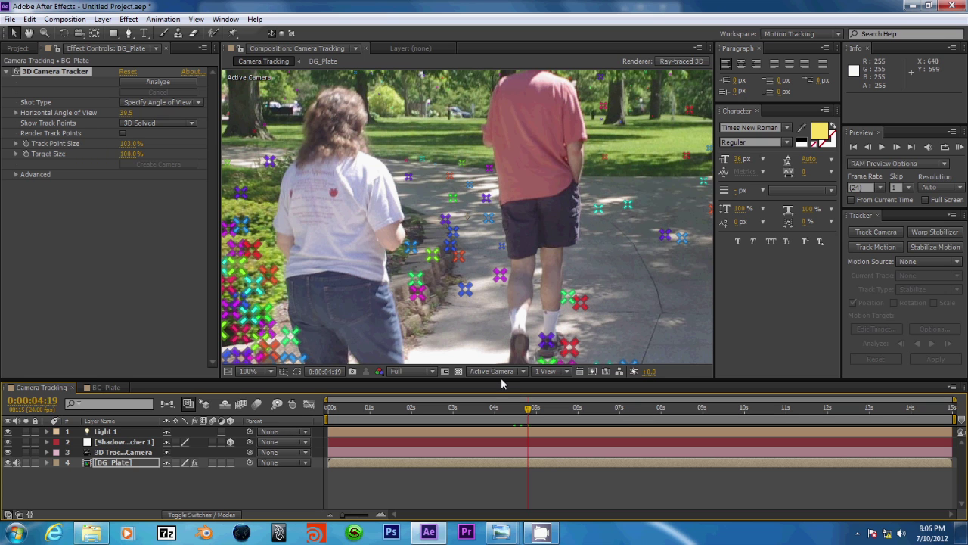
Switch the composition to the Top view and examine where the light, shadow catcher and background plate sit relative to each other
{"action": "left_click", "coordinate": [497, 371]}
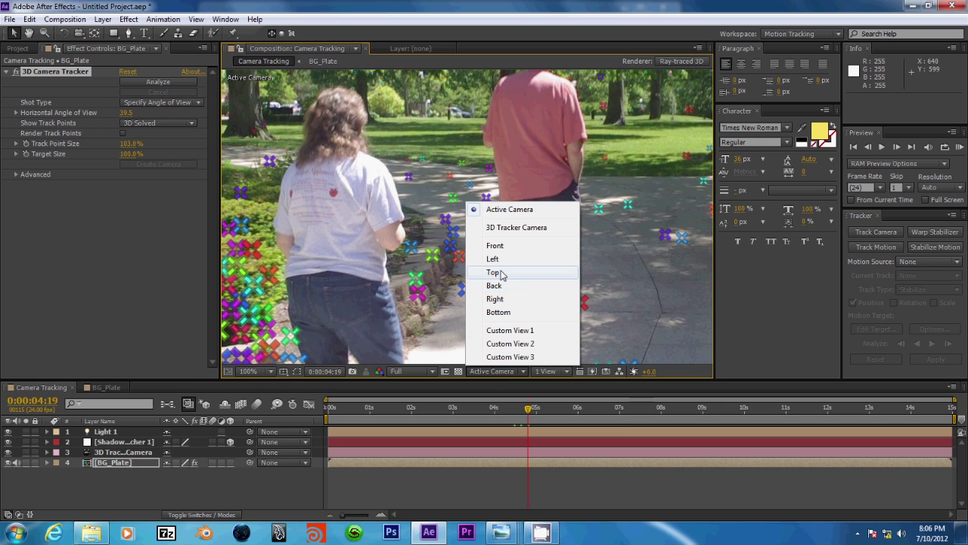
{"action": "left_click", "coordinate": [501, 272]}
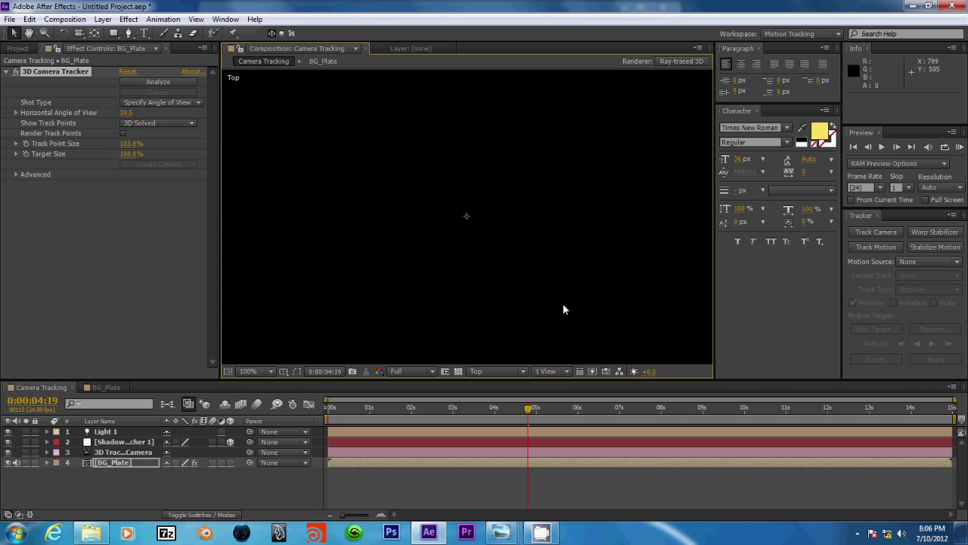
{"action": "right_click", "coordinate": [515, 283]}
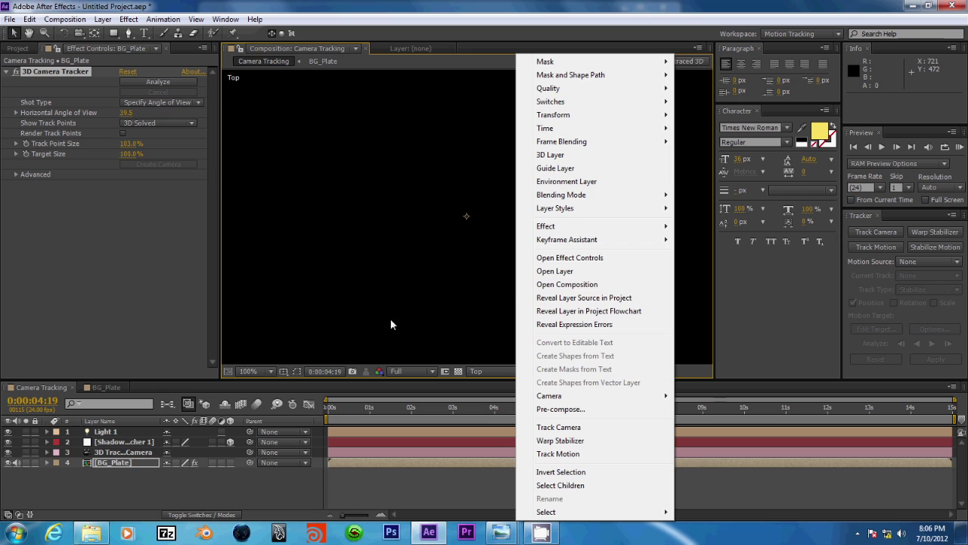
{"action": "key", "text": "Escape"}
{"action": "scroll", "coordinate": [388, 270], "scroll_direction": "down", "scroll_amount": 5}
{"action": "left_click_drag", "start_coordinate": [441, 235], "coordinate": [372, 319]}
{"action": "scroll", "coordinate": [412, 270], "scroll_direction": "down", "scroll_amount": 1}
{"action": "scroll", "coordinate": [415, 257], "scroll_direction": "up", "scroll_amount": 3}
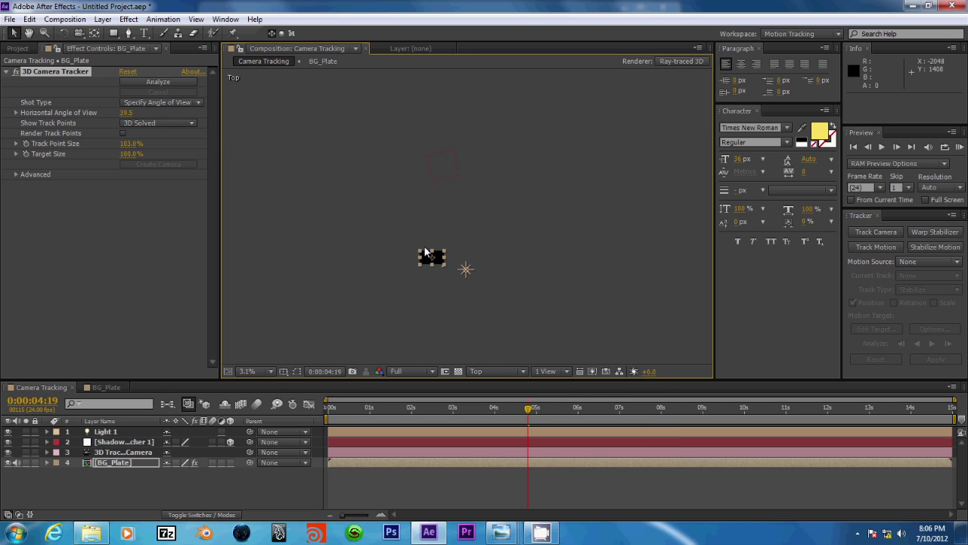
{"action": "scroll", "coordinate": [426, 251], "scroll_direction": "down", "scroll_amount": 1}
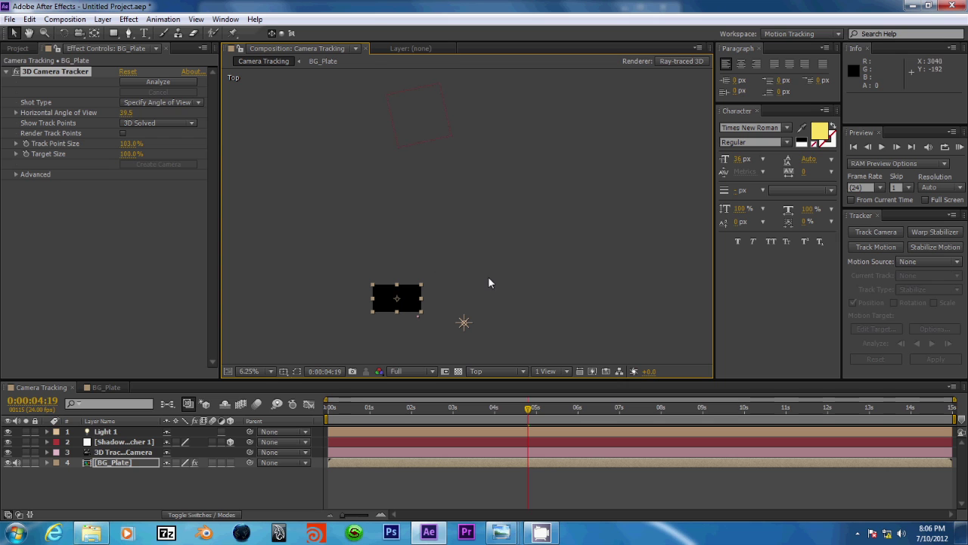
{"action": "left_click_drag", "start_coordinate": [424, 249], "coordinate": [414, 270]}
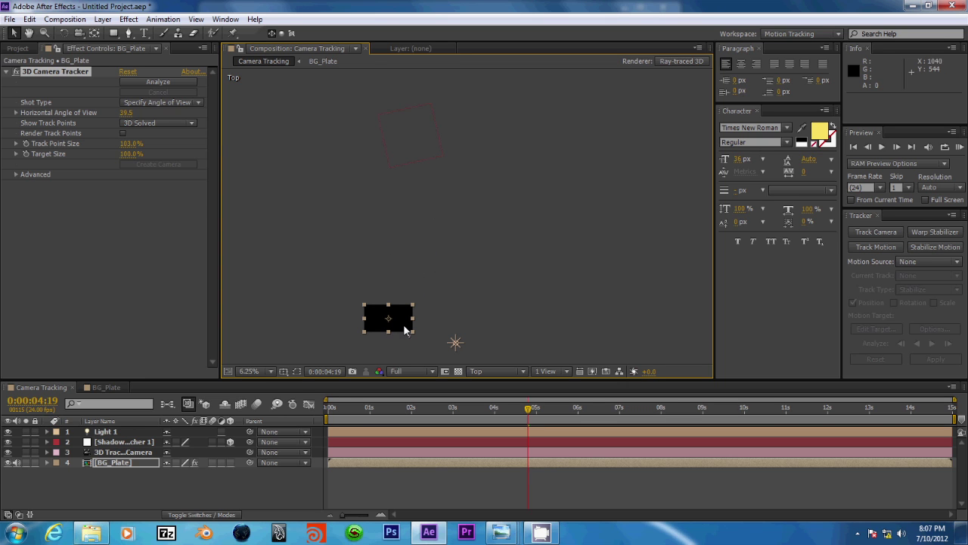
Select the 3D tracker camera and examine its motion path from the Top view between 0:00:04:19 and 0:00:05:01
{"action": "left_click", "coordinate": [129, 452]}
{"action": "left_click_drag", "start_coordinate": [492, 306], "coordinate": [513, 159]}
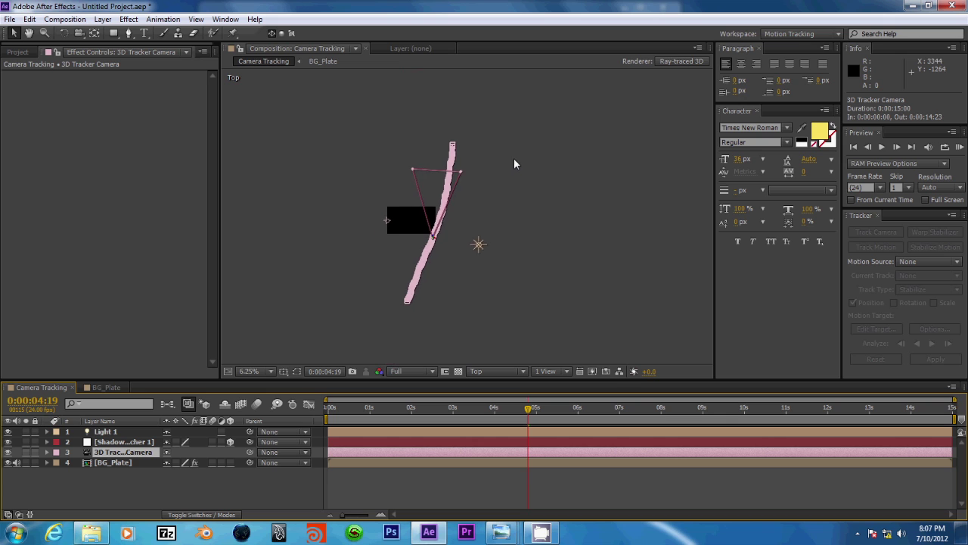
{"action": "scroll", "coordinate": [473, 211], "scroll_direction": "up", "scroll_amount": 1}
{"action": "left_click_drag", "start_coordinate": [473, 211], "coordinate": [533, 122]}
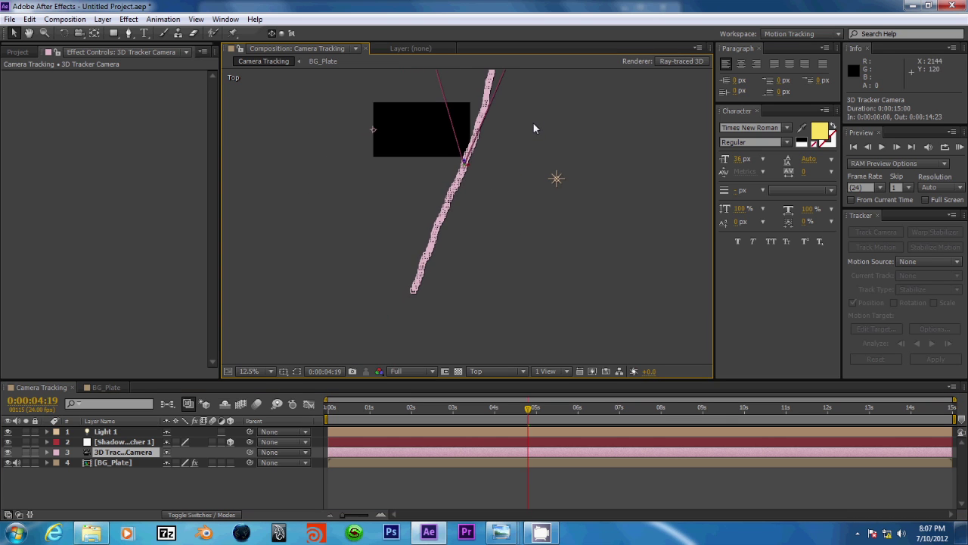
{"action": "key", "text": "period"}
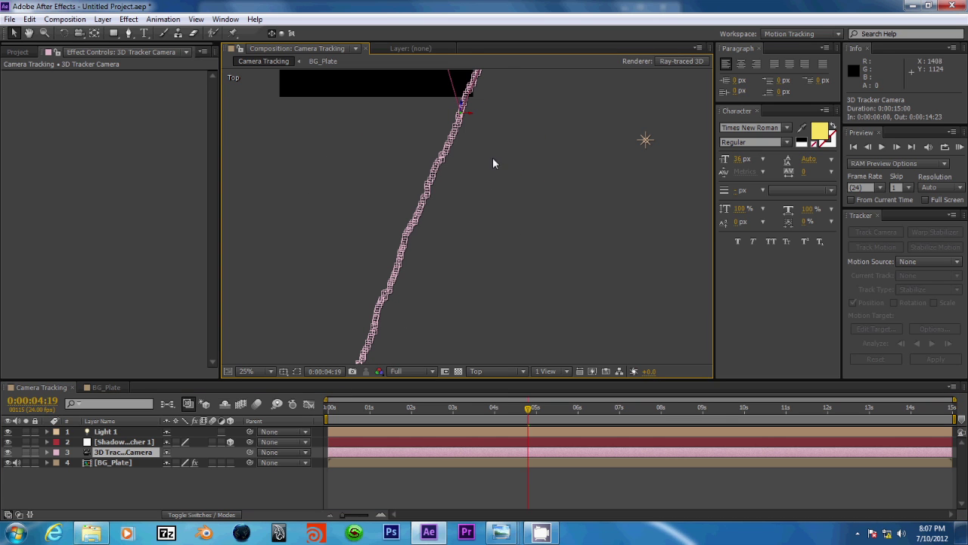
{"action": "left_click_drag", "start_coordinate": [493, 163], "coordinate": [458, 262]}
{"action": "mouse_move", "coordinate": [533, 409]}
{"action": "left_mouse_down"}
{"action": "mouse_move", "coordinate": [306, 458]}
{"action": "mouse_move", "coordinate": [515, 391]}
{"action": "mouse_move", "coordinate": [692, 373]}
{"action": "mouse_move", "coordinate": [640, 395]}
{"action": "mouse_move", "coordinate": [538, 404]}
{"action": "left_mouse_up"}
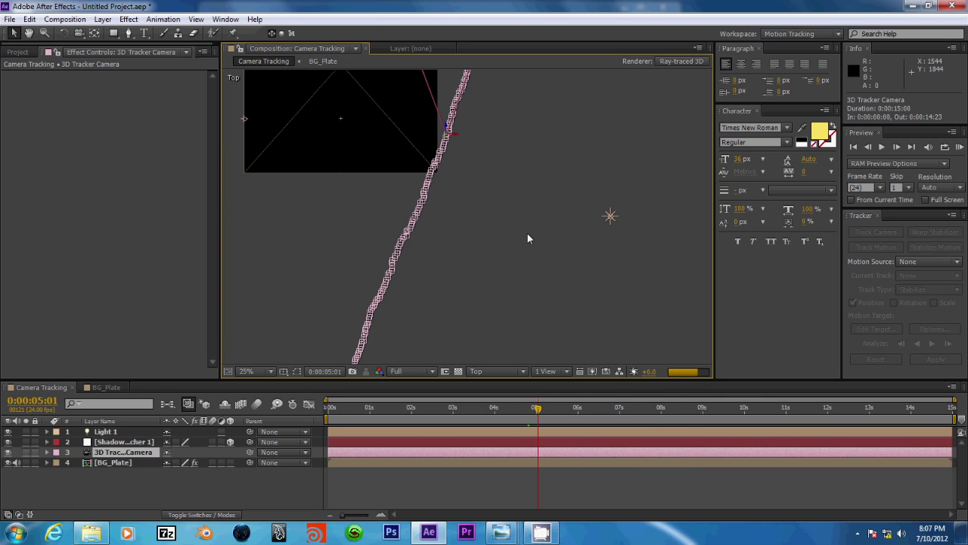
{"action": "scroll", "coordinate": [510, 234], "scroll_direction": "down", "scroll_amount": 4}
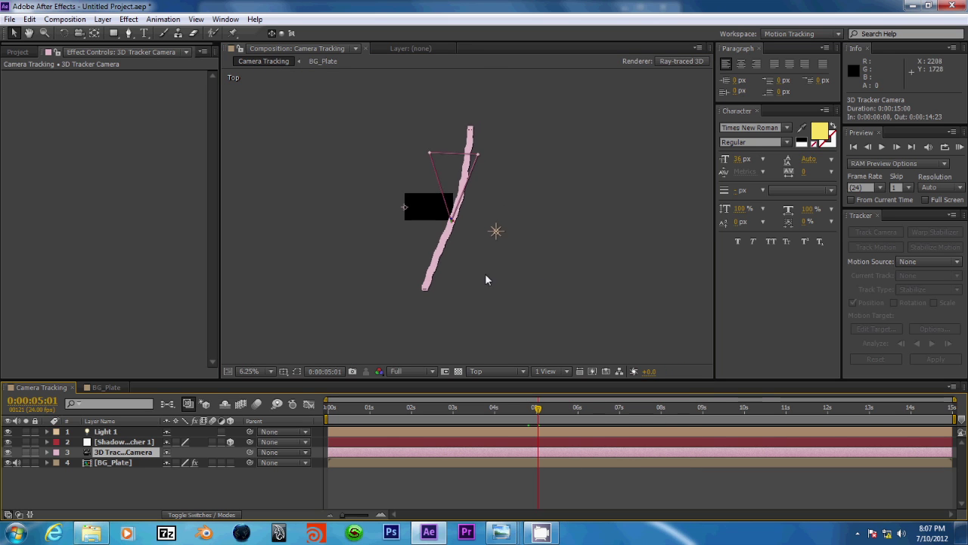
Return the composition to the Active Camera view and fit the footage to the viewer
{"action": "left_click", "coordinate": [499, 370]}
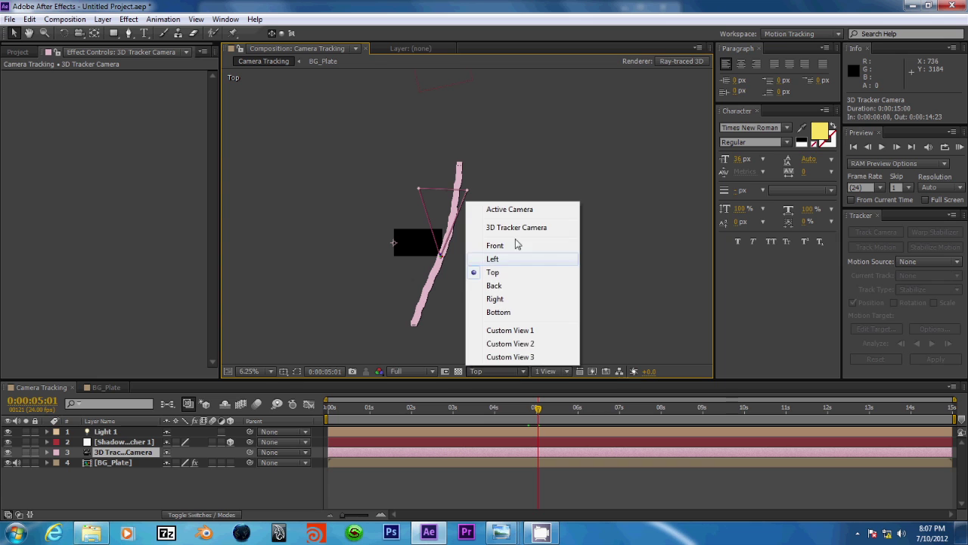
{"action": "left_click", "coordinate": [520, 212]}
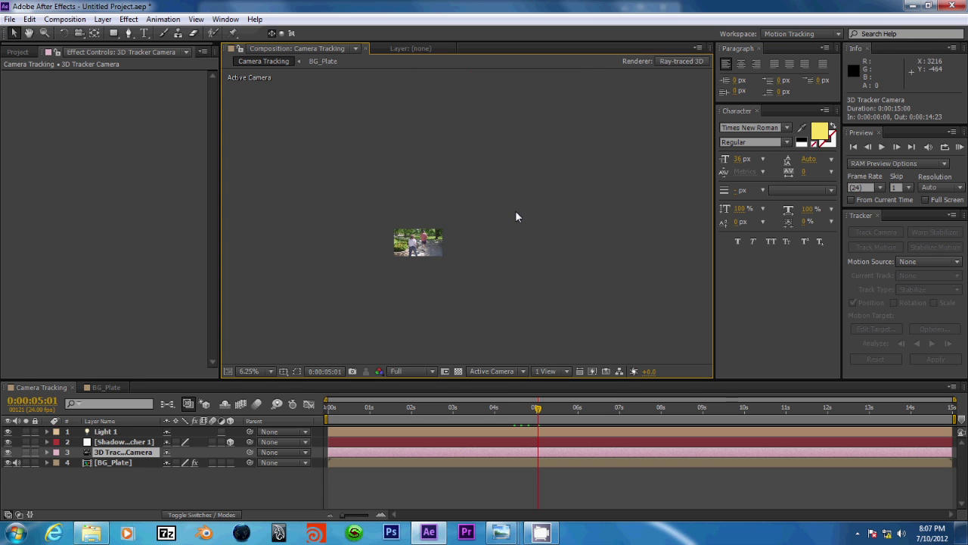
{"action": "key", "text": "period"}
{"action": "key", "text": "period"}
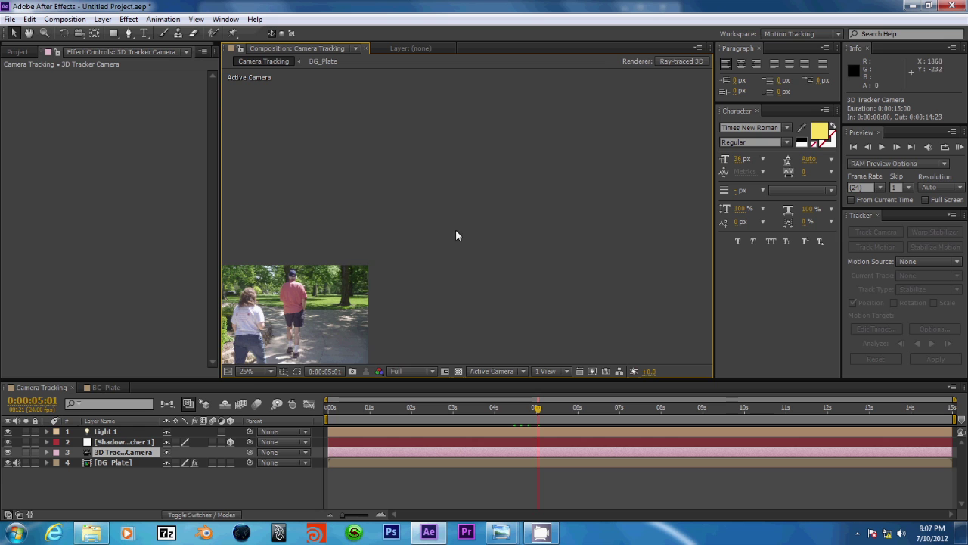
{"action": "left_click", "coordinate": [253, 371]}
{"action": "left_click", "coordinate": [288, 152]}
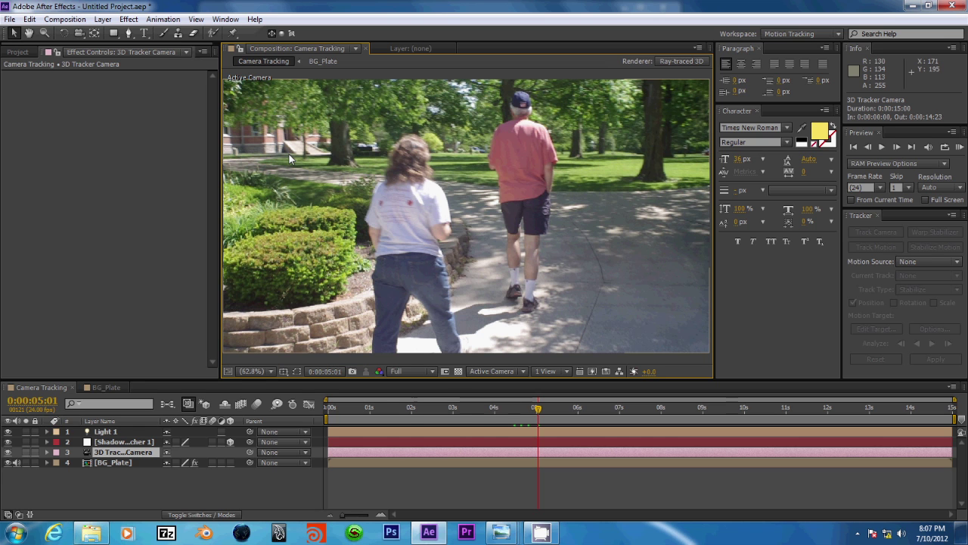
Show the background plate's track points and examine the ones at the man's feet between 0:00:03:05 and 0:00:03:17
{"action": "left_click", "coordinate": [481, 407]}
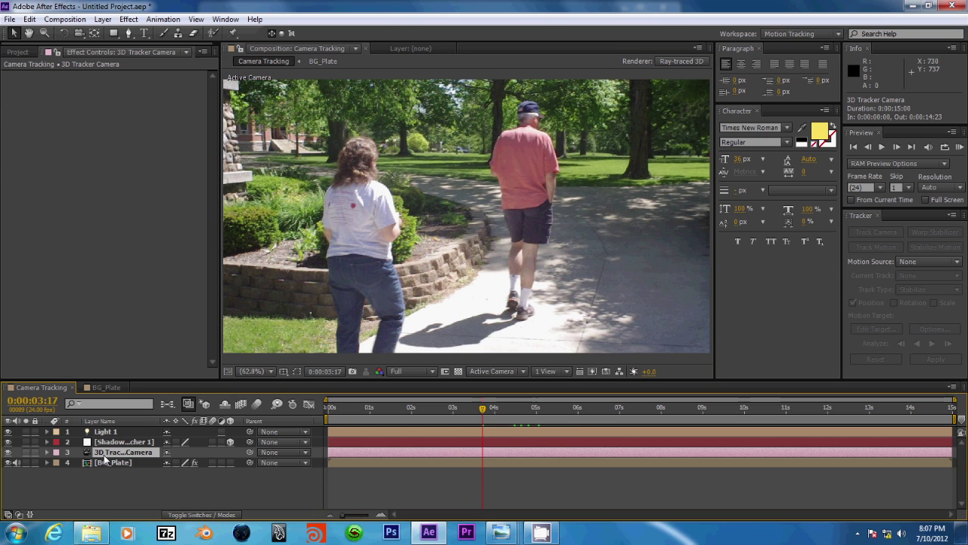
{"action": "left_click", "coordinate": [106, 462]}
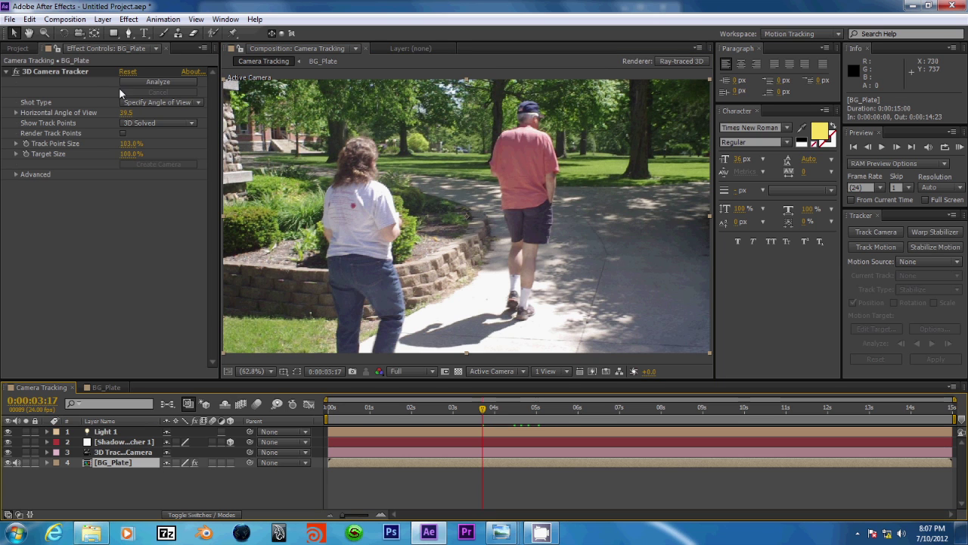
{"action": "left_click", "coordinate": [61, 71]}
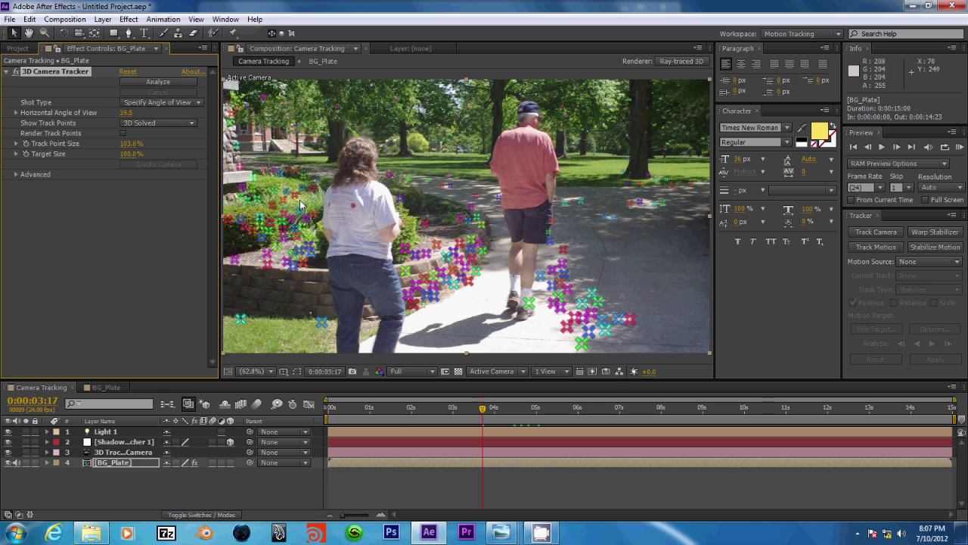
{"action": "scroll", "coordinate": [540, 295], "scroll_direction": "up", "scroll_amount": 2}
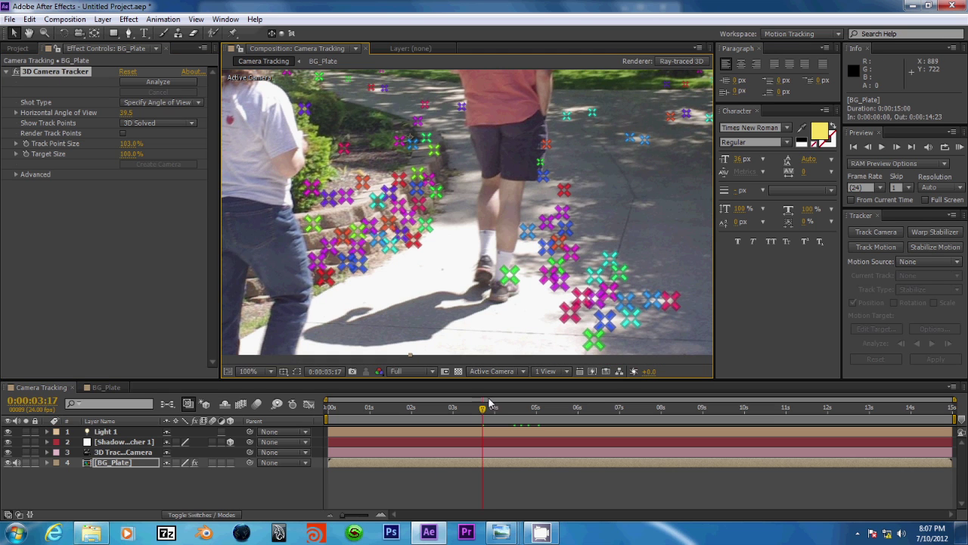
{"action": "left_click_drag", "start_coordinate": [487, 410], "coordinate": [479, 412]}
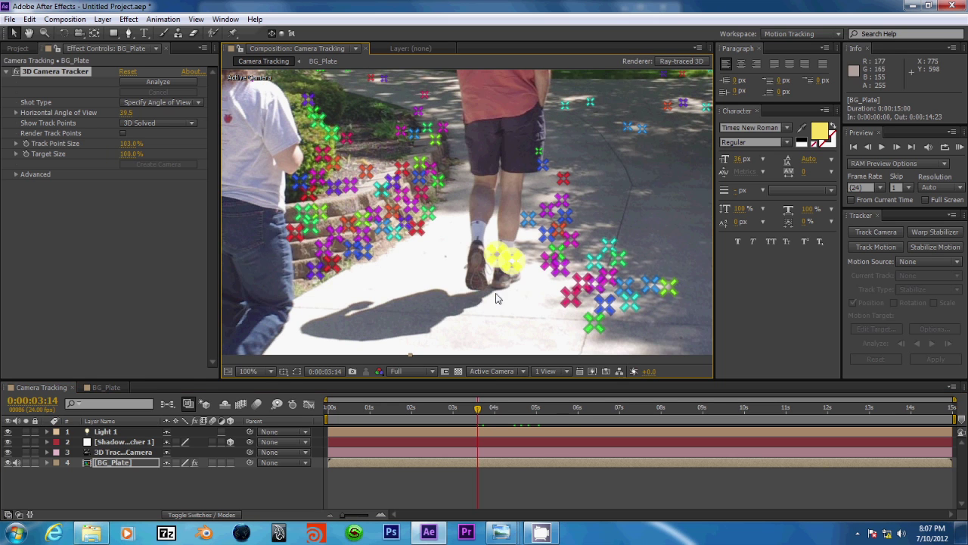
{"action": "mouse_move", "coordinate": [478, 412]}
{"action": "left_mouse_down"}
{"action": "mouse_move", "coordinate": [488, 410]}
{"action": "mouse_move", "coordinate": [459, 414]}
{"action": "left_mouse_up"}
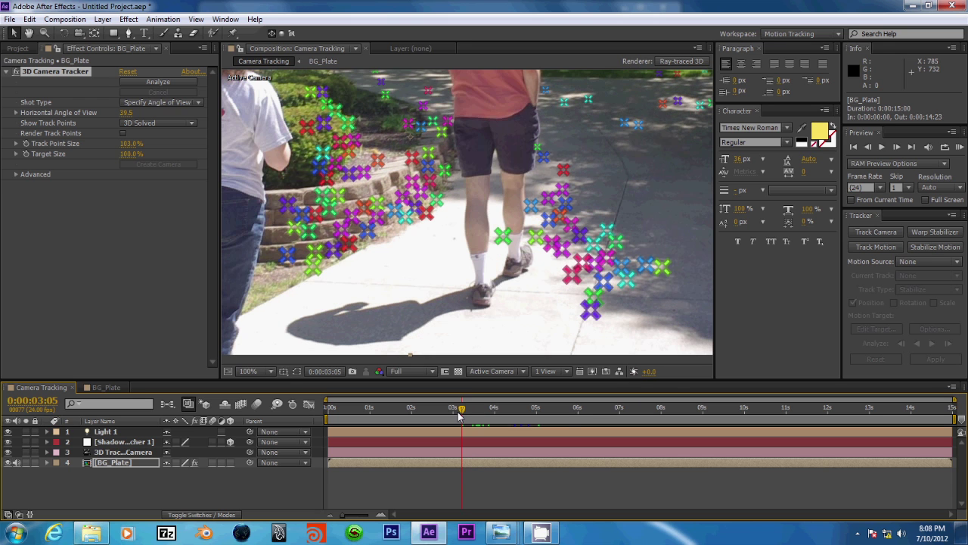
{"action": "left_click", "coordinate": [468, 413]}
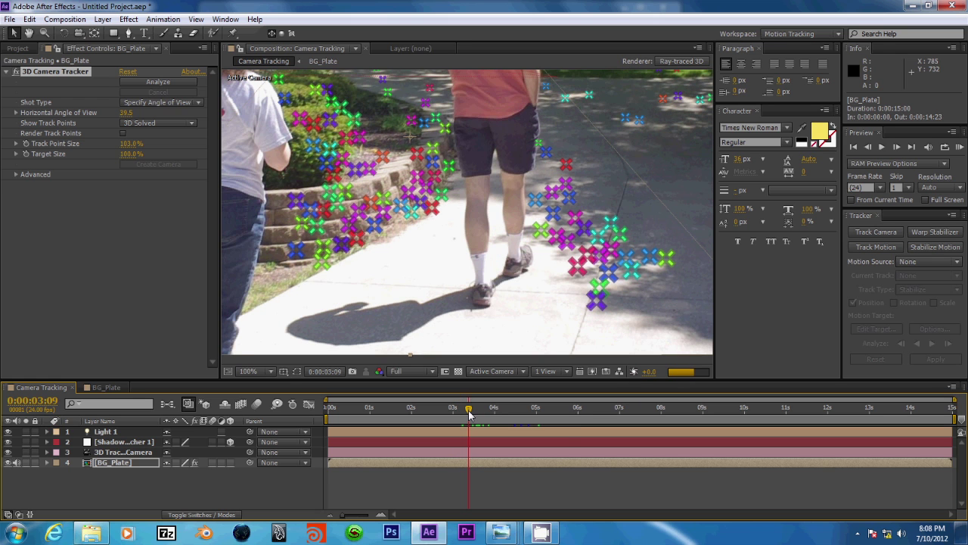
{"action": "left_click_drag", "start_coordinate": [469, 413], "coordinate": [473, 413]}
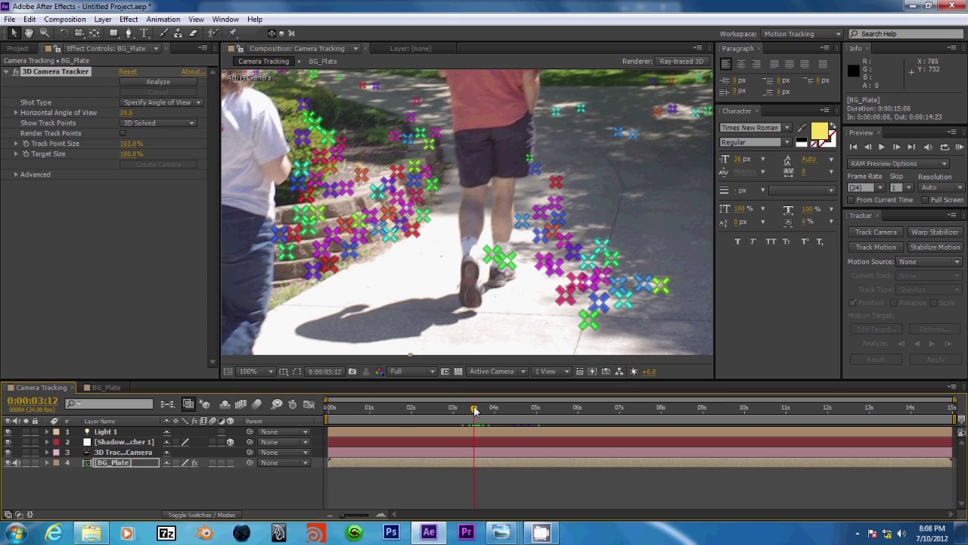
Select the two track points beside the man's heels at 0:00:03:13 and delete them from the camera solve
{"action": "mouse_move", "coordinate": [493, 304]}
{"action": "left_mouse_down"}
{"action": "mouse_move", "coordinate": [525, 272]}
{"action": "mouse_move", "coordinate": [496, 233]}
{"action": "mouse_move", "coordinate": [466, 249]}
{"action": "mouse_move", "coordinate": [483, 286]}
{"action": "left_mouse_up"}
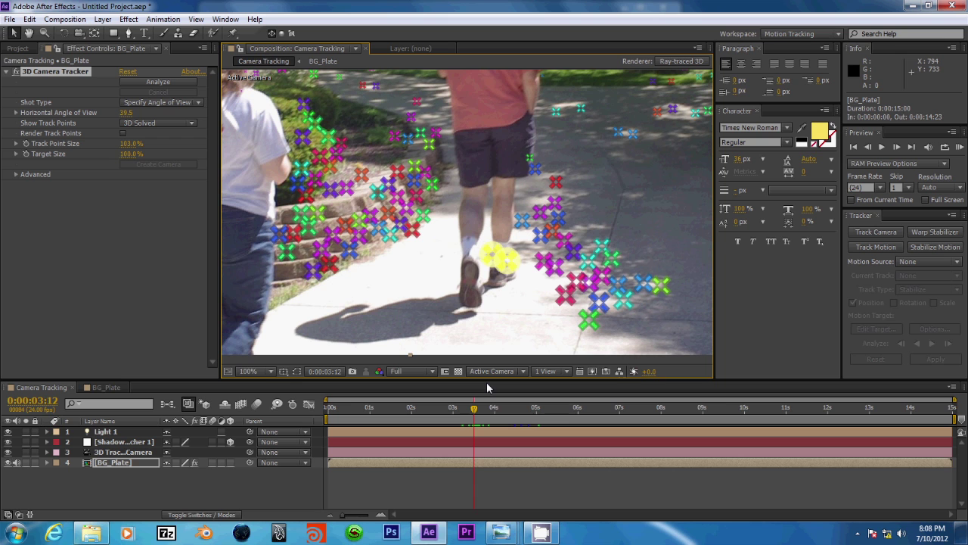
{"action": "scroll", "coordinate": [484, 333], "scroll_direction": "down", "scroll_amount": 2}
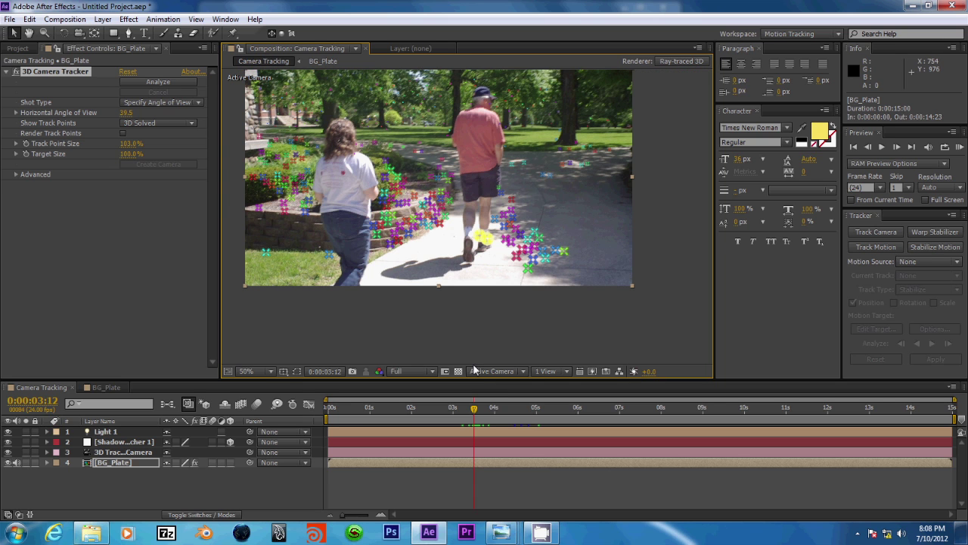
{"action": "mouse_move", "coordinate": [474, 413]}
{"action": "left_mouse_down"}
{"action": "mouse_move", "coordinate": [466, 414]}
{"action": "mouse_move", "coordinate": [475, 414]}
{"action": "left_mouse_up"}
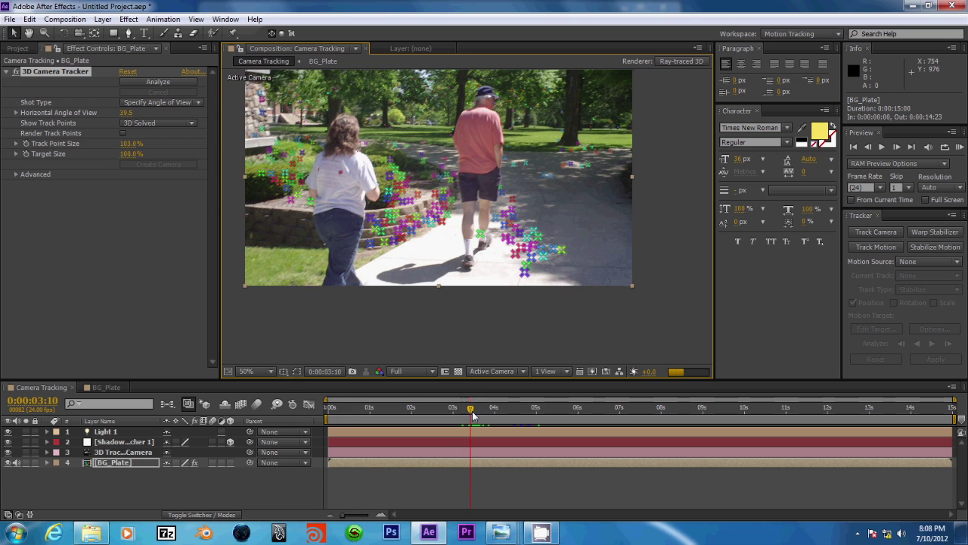
{"action": "left_click", "coordinate": [485, 239]}
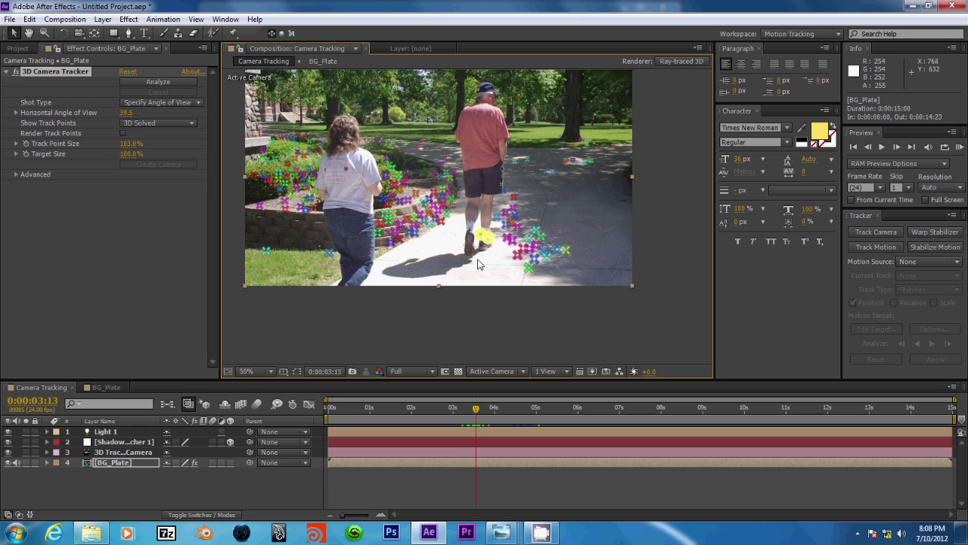
{"action": "left_click", "coordinate": [478, 264]}
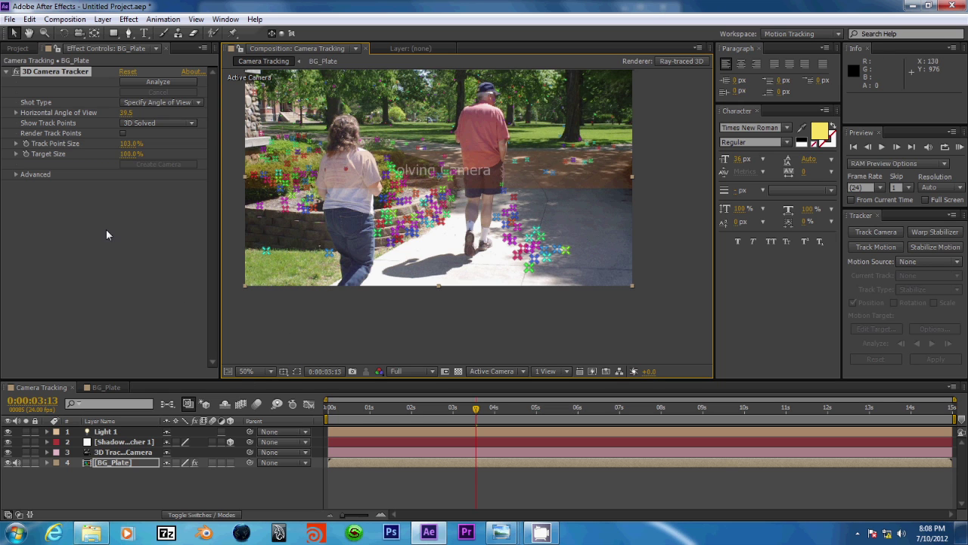
{"action": "left_click", "coordinate": [121, 442]}
{"action": "left_click", "coordinate": [121, 432]}
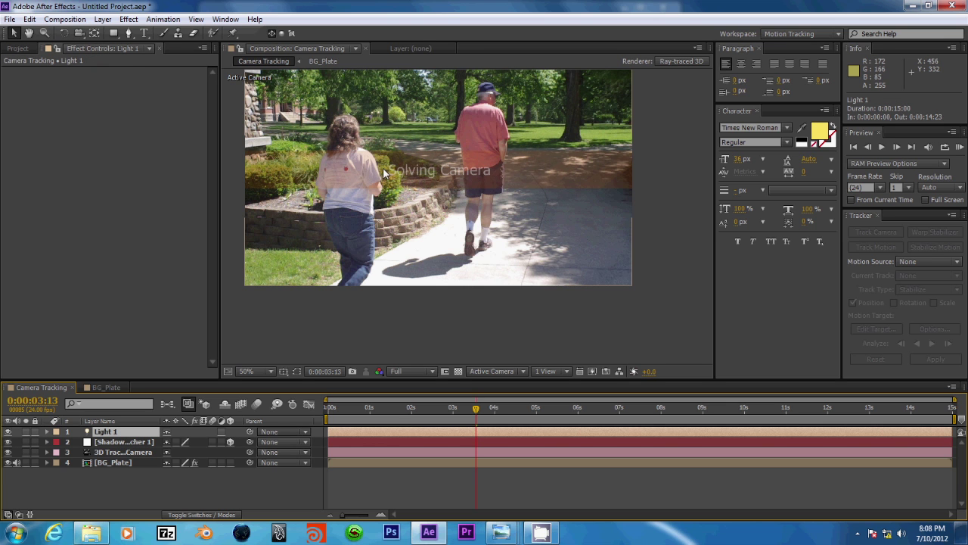
{"action": "scroll", "coordinate": [383, 189], "scroll_direction": "up", "scroll_amount": 1}
{"action": "left_click_drag", "start_coordinate": [386, 172], "coordinate": [399, 365]}
{"action": "left_click_drag", "start_coordinate": [413, 326], "coordinate": [408, 260]}
{"action": "left_click", "coordinate": [118, 452]}
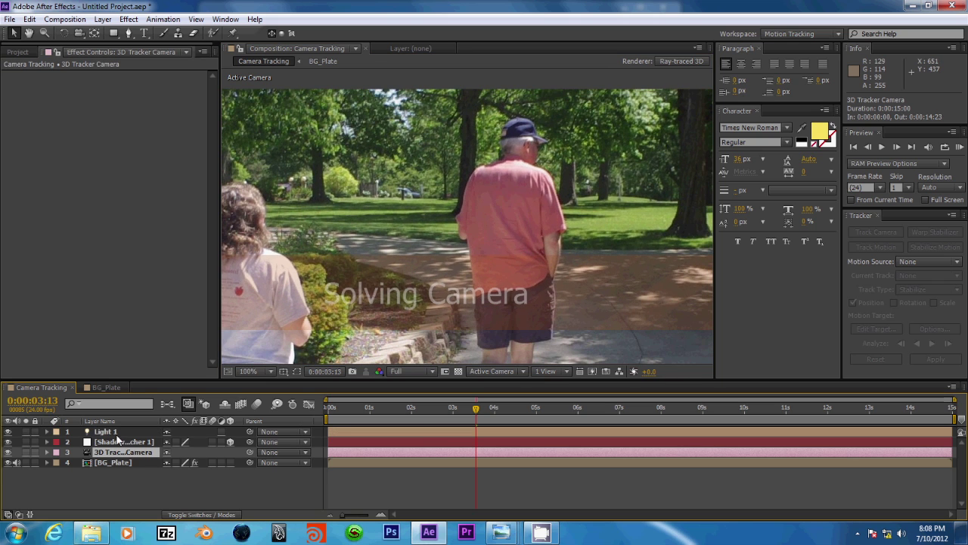
At 0:00:03:23, select three background plate track points on the far walkway between the walkers and create a text layer and camera from them
{"action": "left_click", "coordinate": [493, 409]}
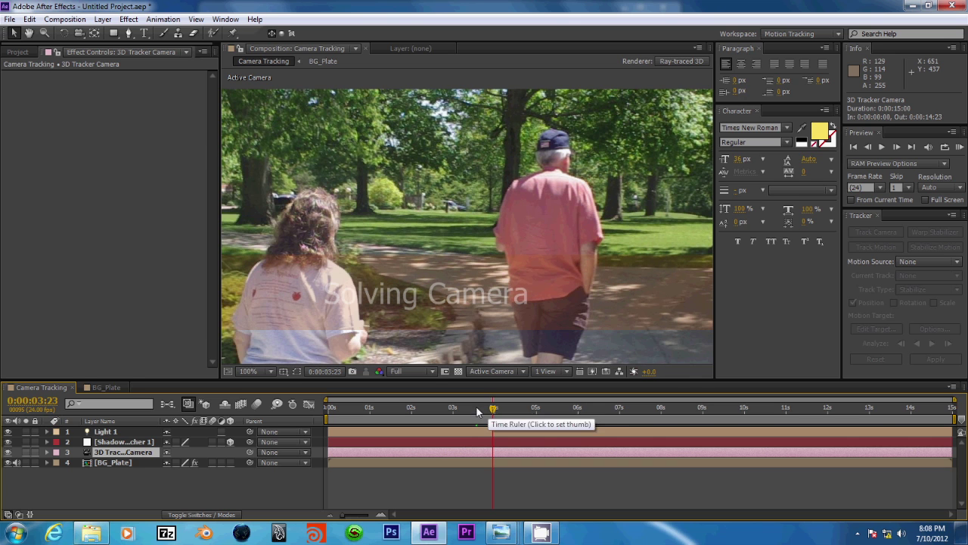
{"action": "left_click", "coordinate": [105, 462]}
{"action": "left_click", "coordinate": [55, 71]}
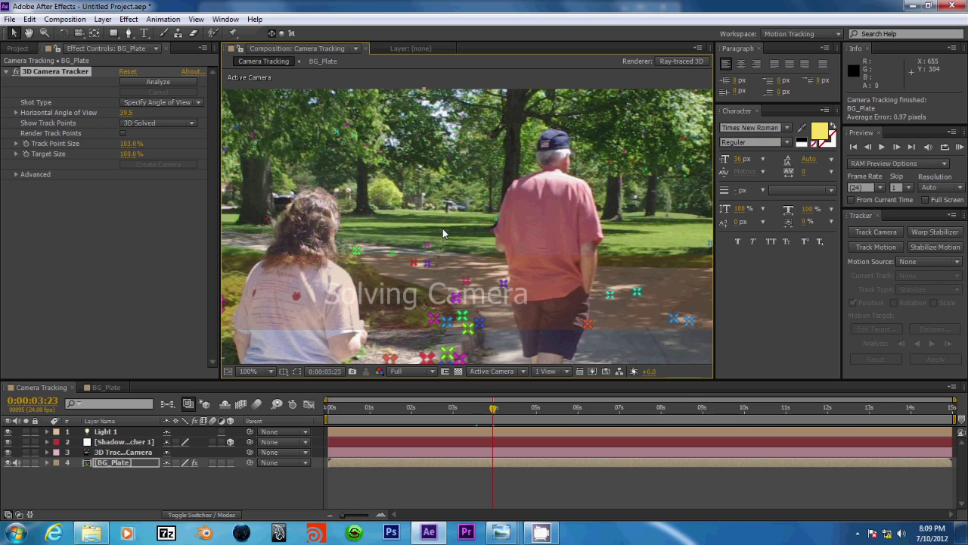
{"action": "mouse_move", "coordinate": [412, 262]}
{"action": "left_mouse_down"}
{"action": "mouse_move", "coordinate": [437, 269]}
{"action": "mouse_move", "coordinate": [414, 266]}
{"action": "mouse_move", "coordinate": [417, 273]}
{"action": "left_mouse_up"}
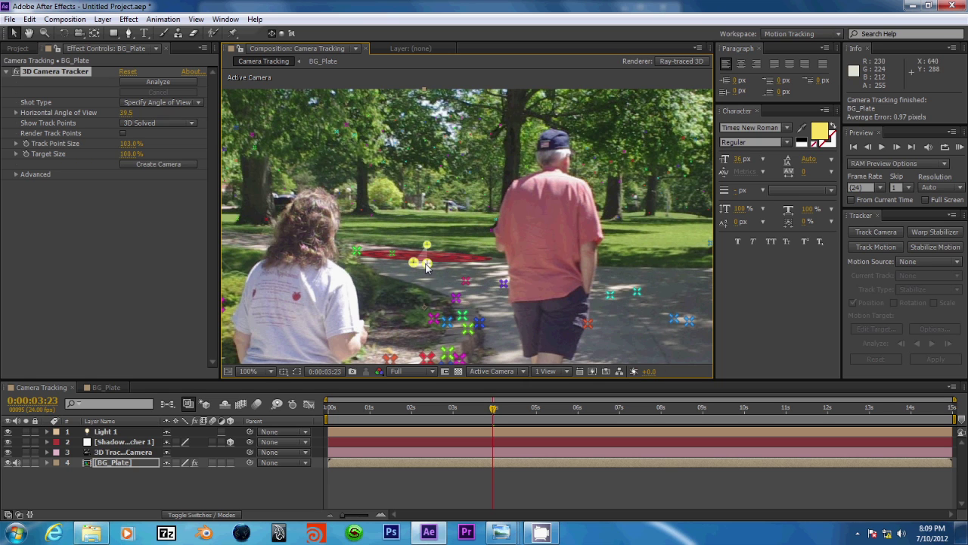
{"action": "right_click", "coordinate": [427, 263]}
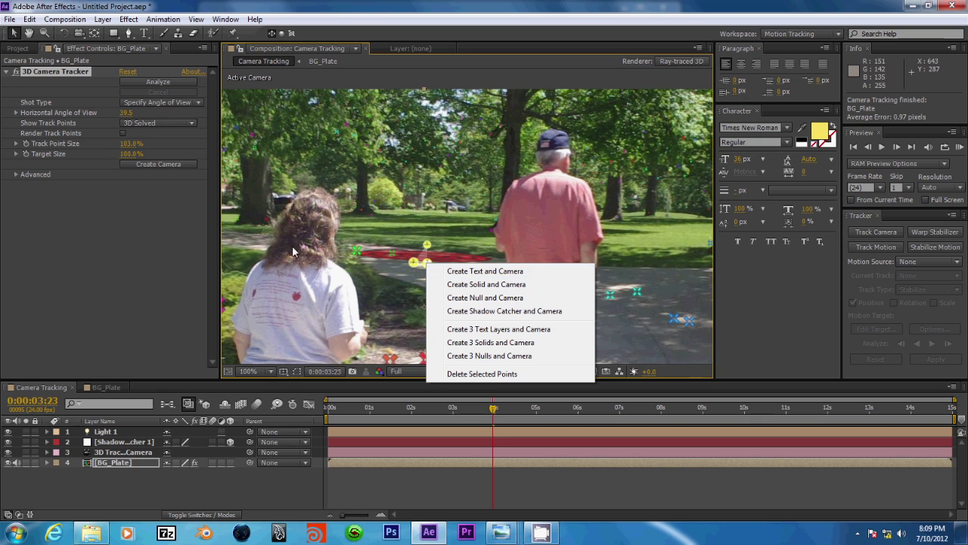
{"action": "key", "text": "Escape"}
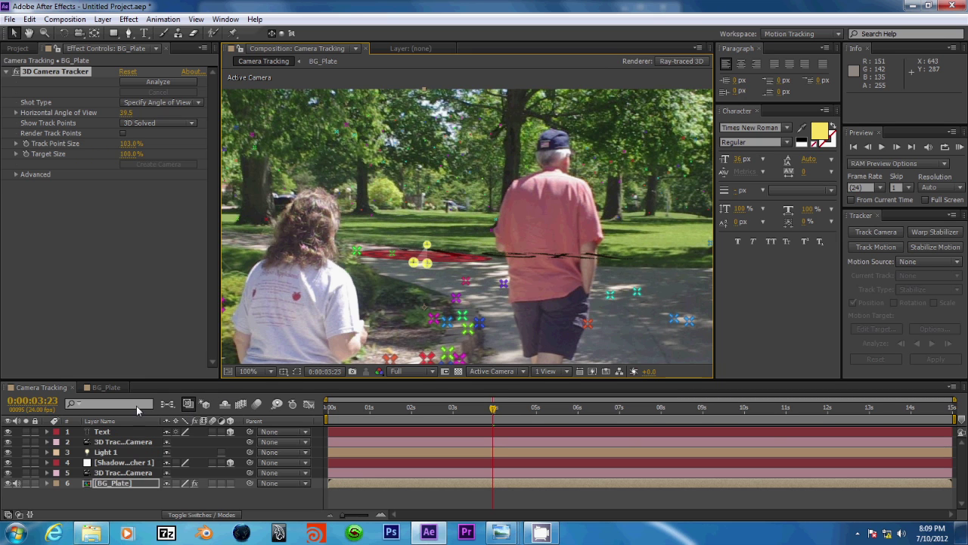
Delete the duplicate 3D tracker camera layer directly below the Text layer
{"action": "left_click", "coordinate": [123, 442]}
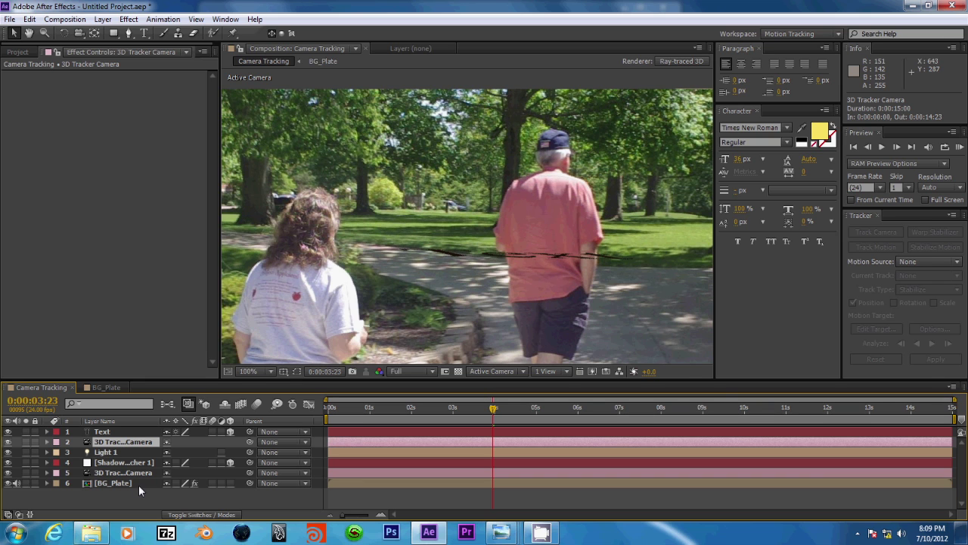
{"action": "key", "text": "Delete"}
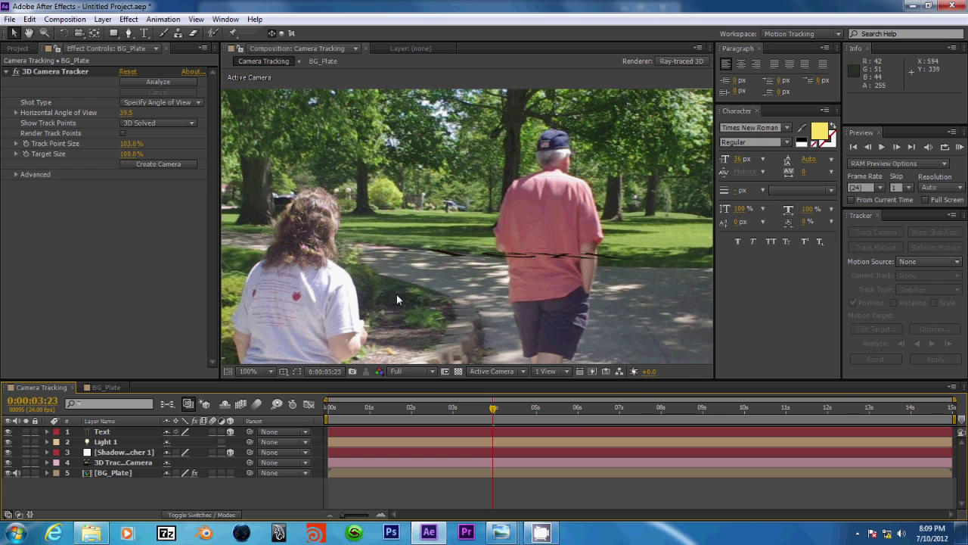
{"action": "scroll", "coordinate": [396, 294], "scroll_direction": "down", "scroll_amount": 2}
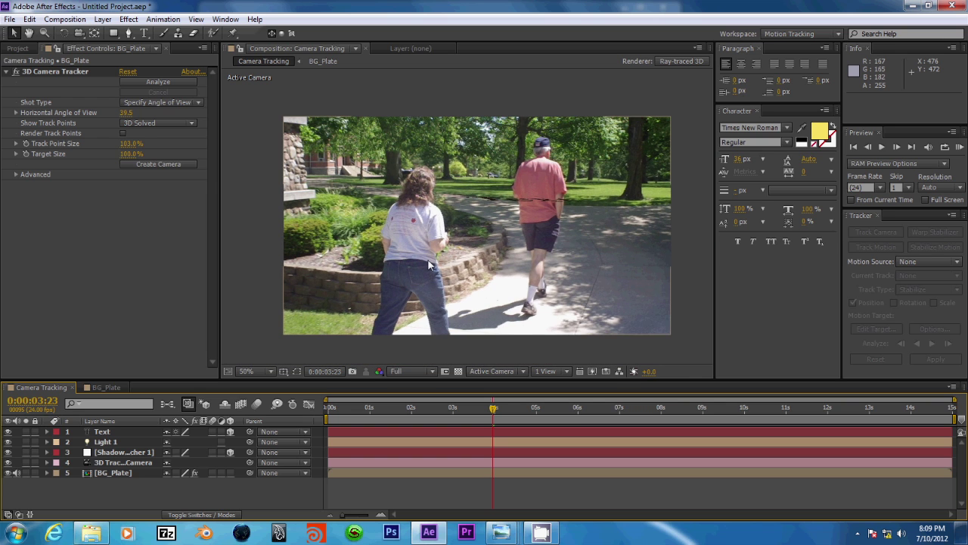